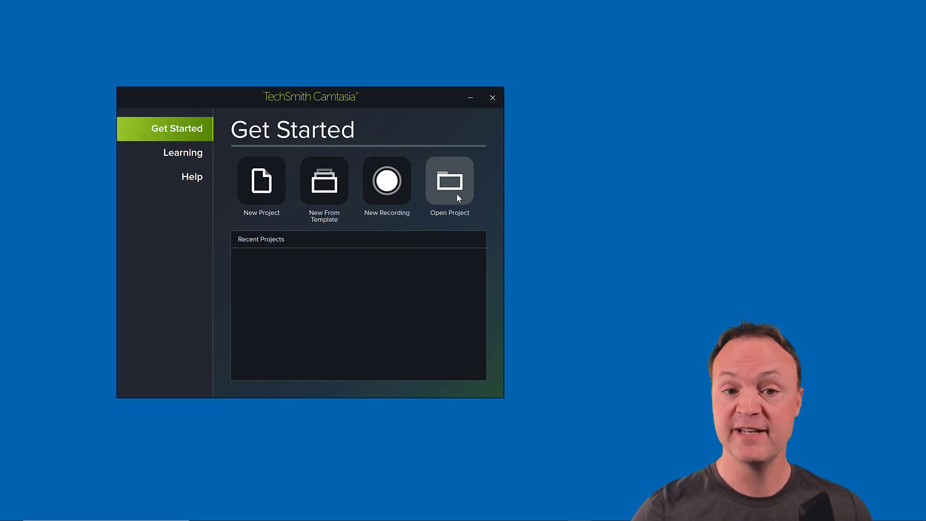
Create a new blank project and open the screen recorder.
click(259, 193)
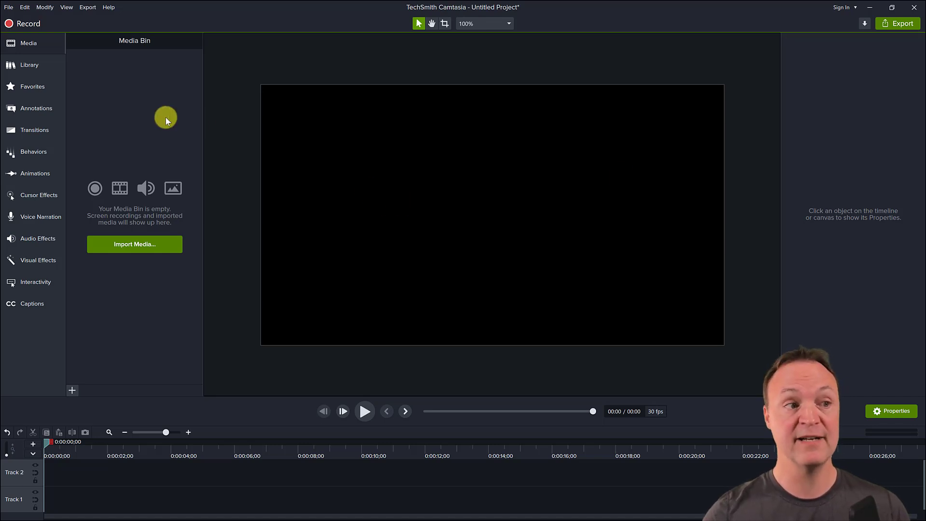
click(28, 27)
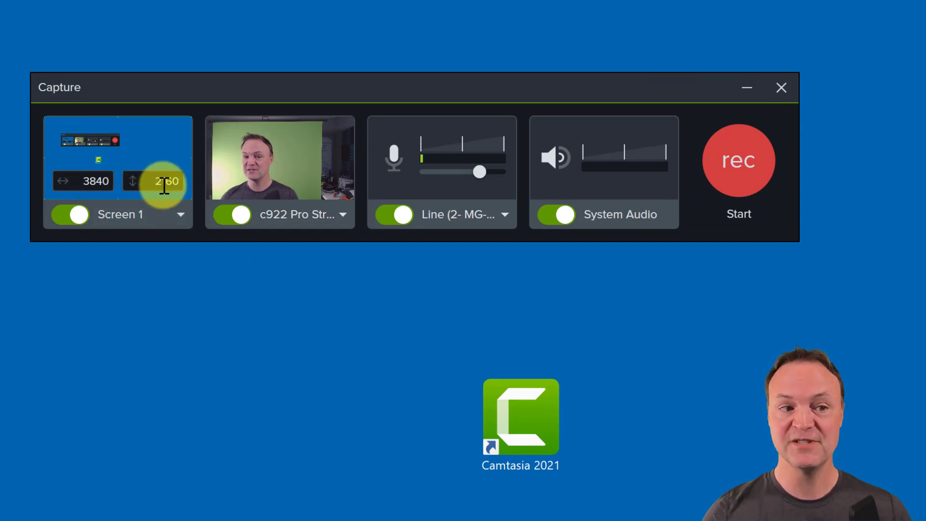
Try Screen 2 as the capture area, followed by a custom region of about 1473 x 1555.
click(180, 216)
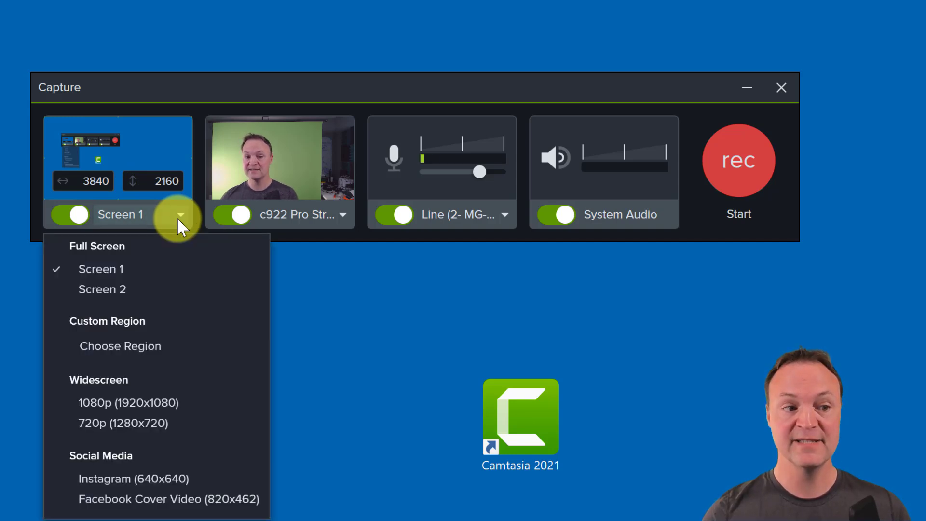
click(129, 298)
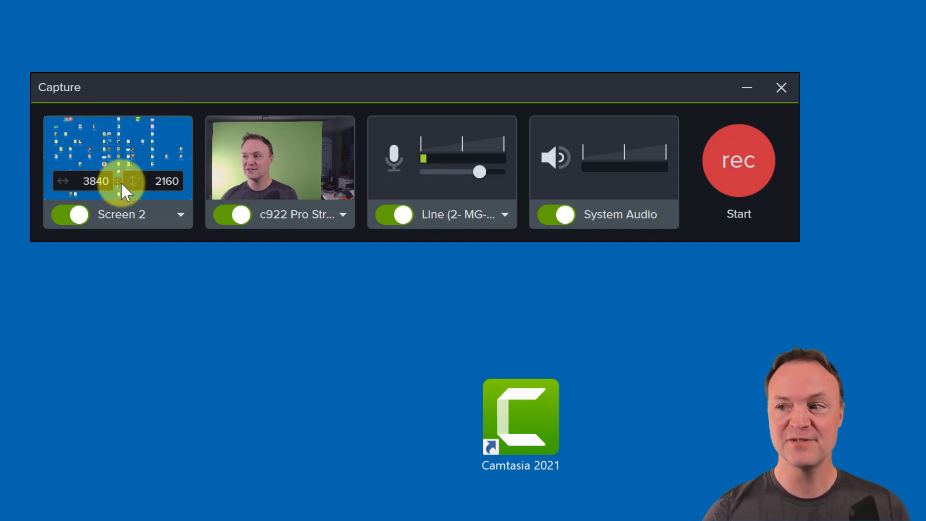
click(178, 221)
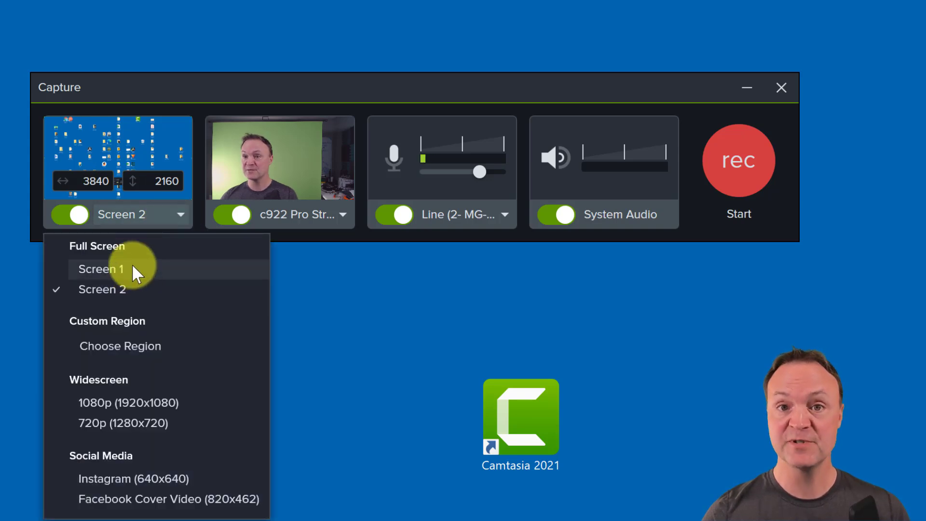
click(161, 347)
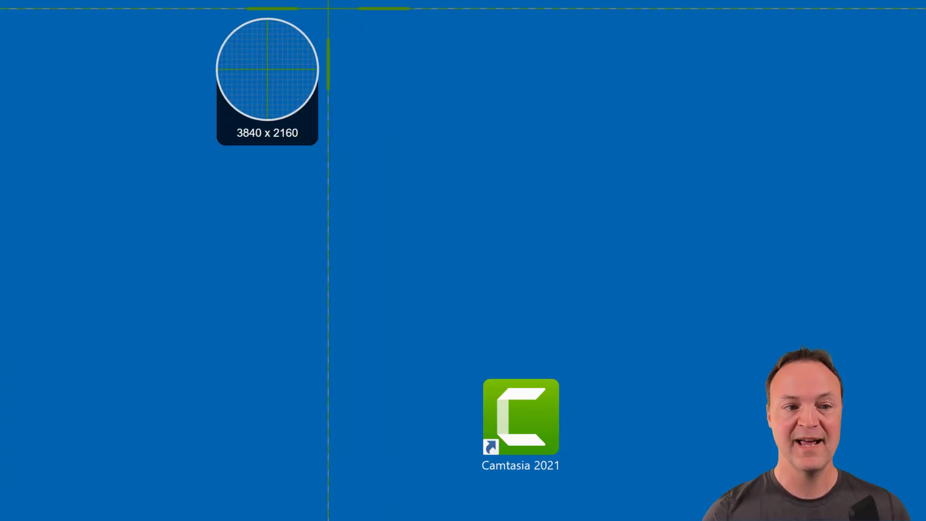
drag(304, 0, 925, 520)
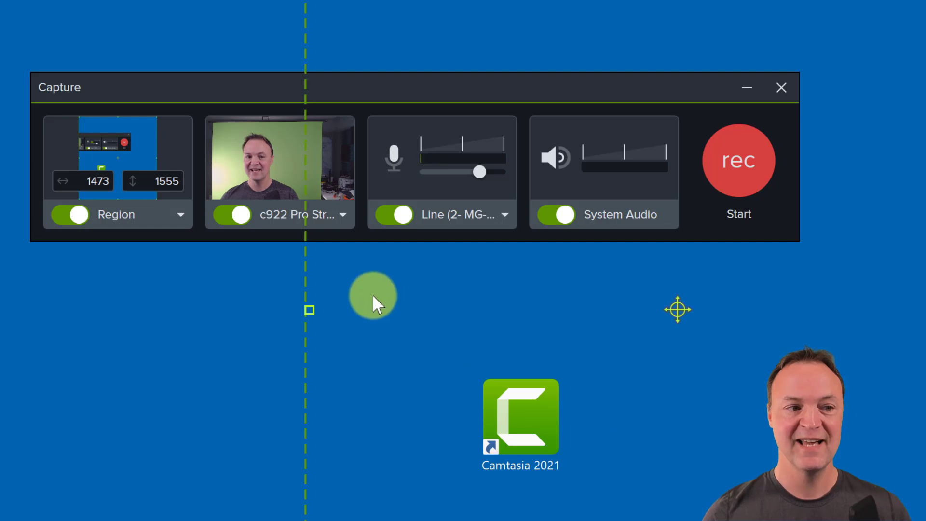
Set the recording sources to full Screen 1, the c922 Pro Stream Webcam and the Line (2- MG-XU) audio input.
click(147, 217)
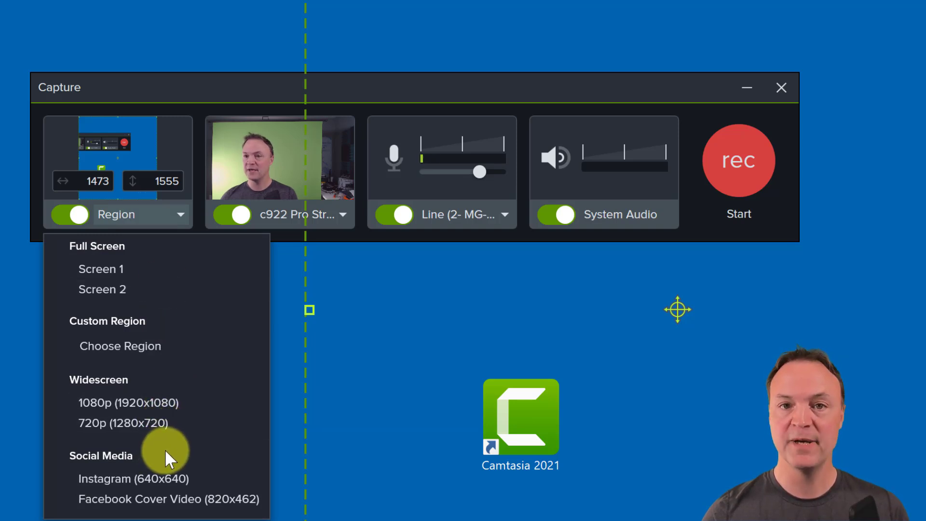
click(121, 271)
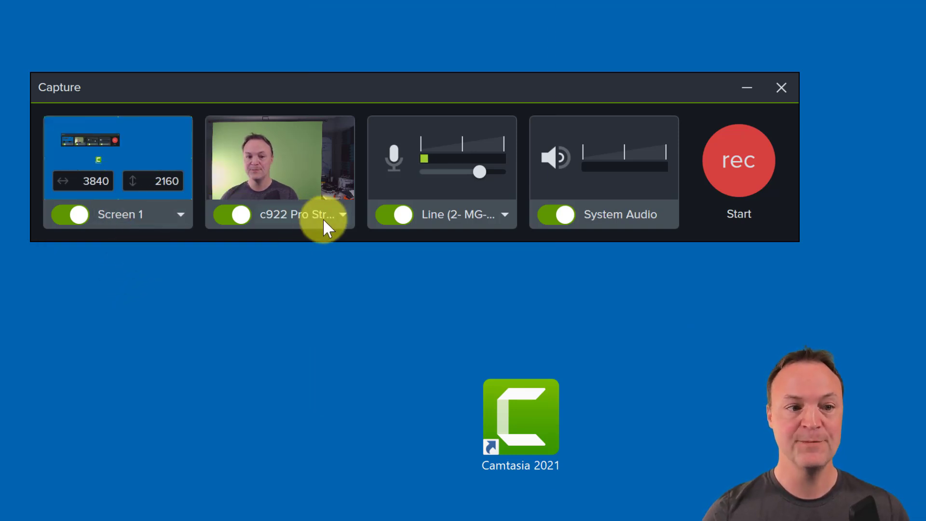
click(343, 215)
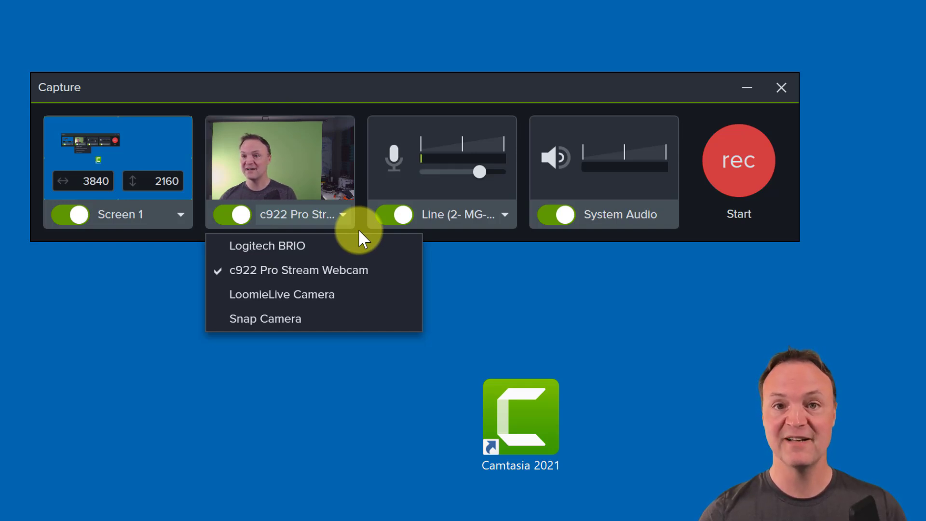
click(283, 271)
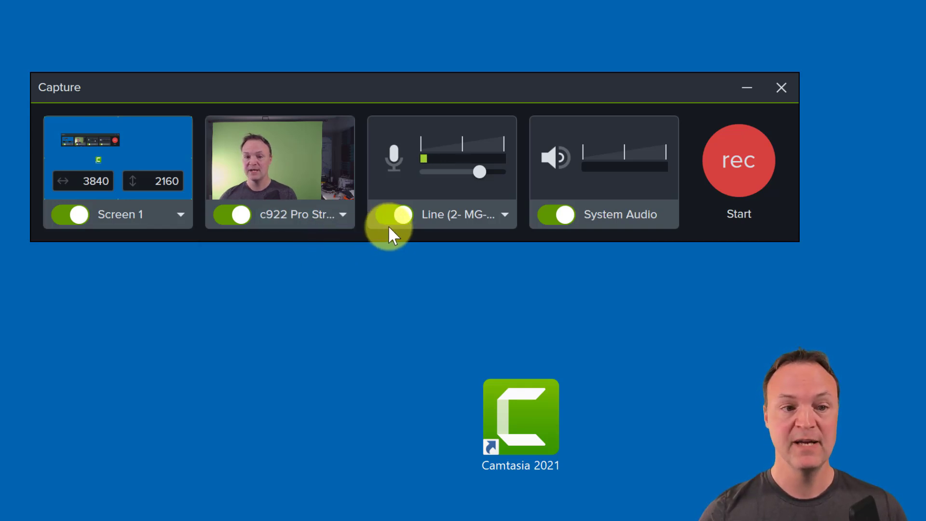
click(505, 216)
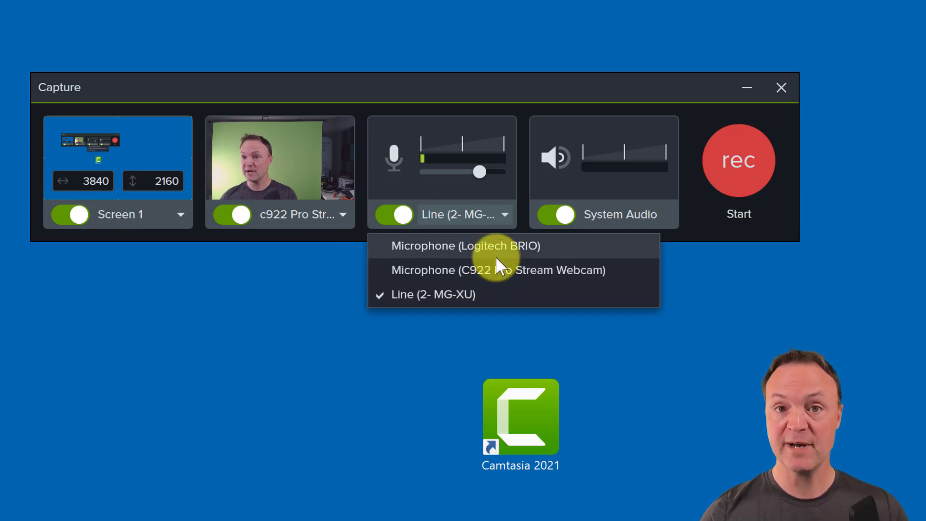
click(428, 297)
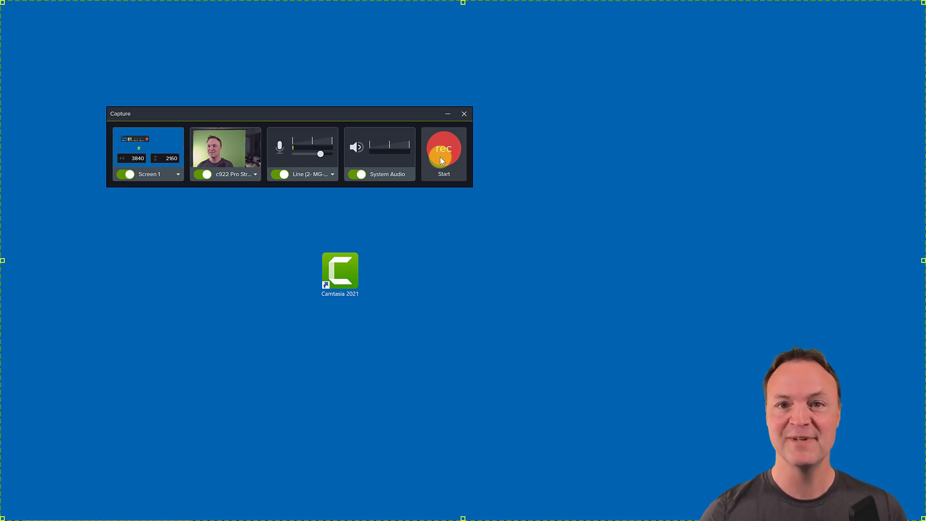
Record the screen while showing Sheet1 of the Data Entry Forms Demo workbook in Excel, and return to the Camtasia project without the recorder window.
click(442, 158)
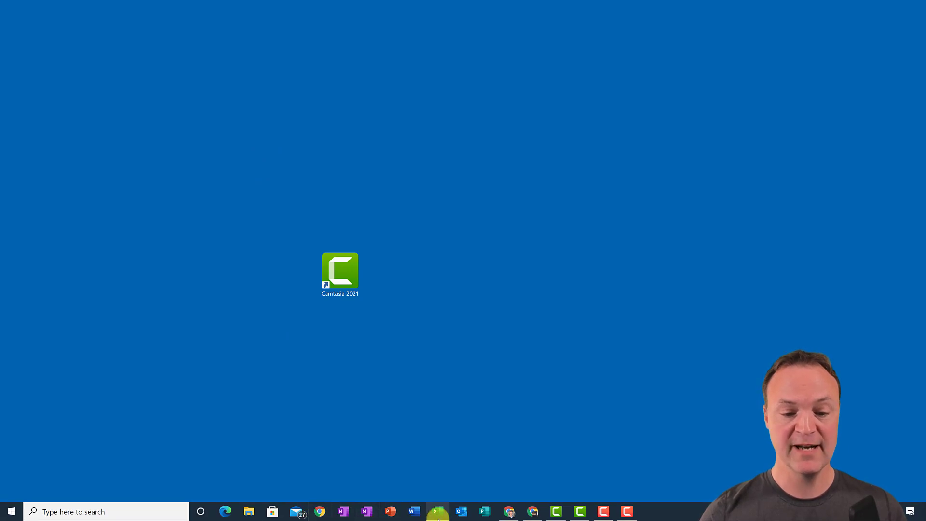
click(437, 514)
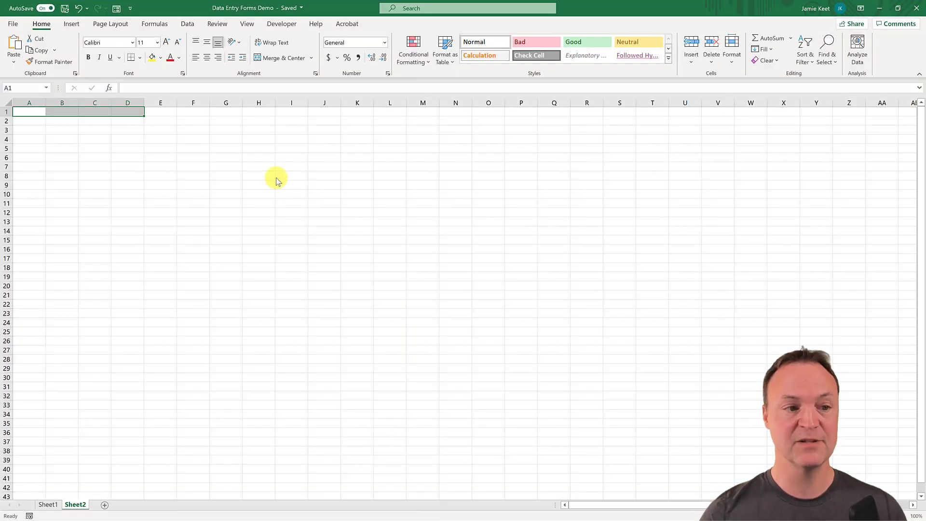
click(54, 505)
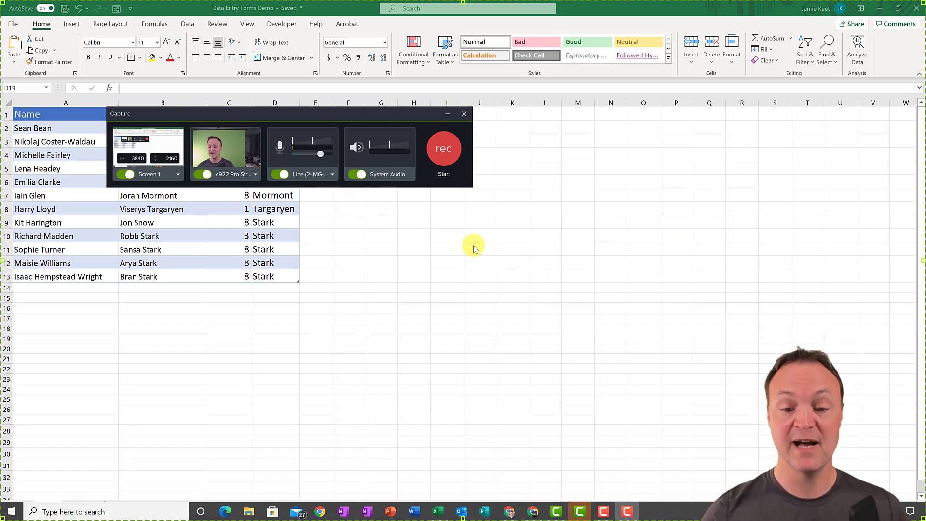
click(579, 511)
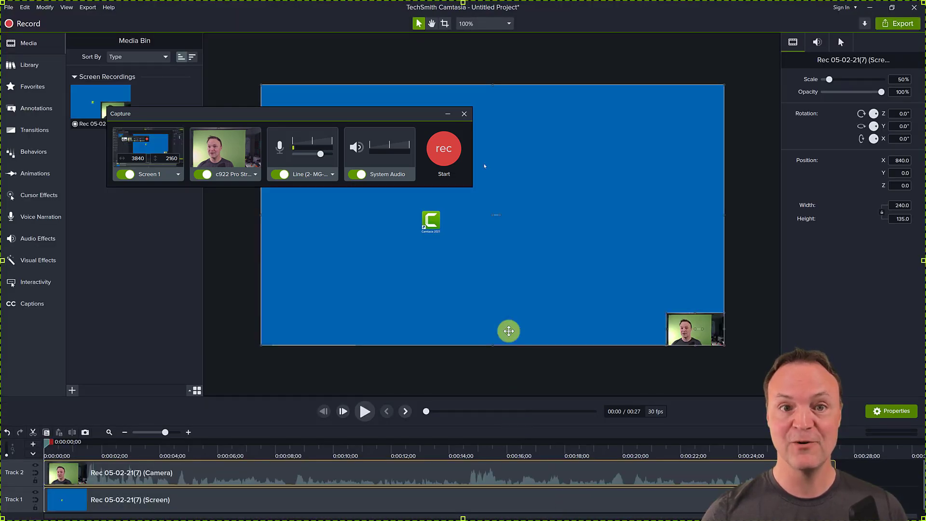
click(465, 116)
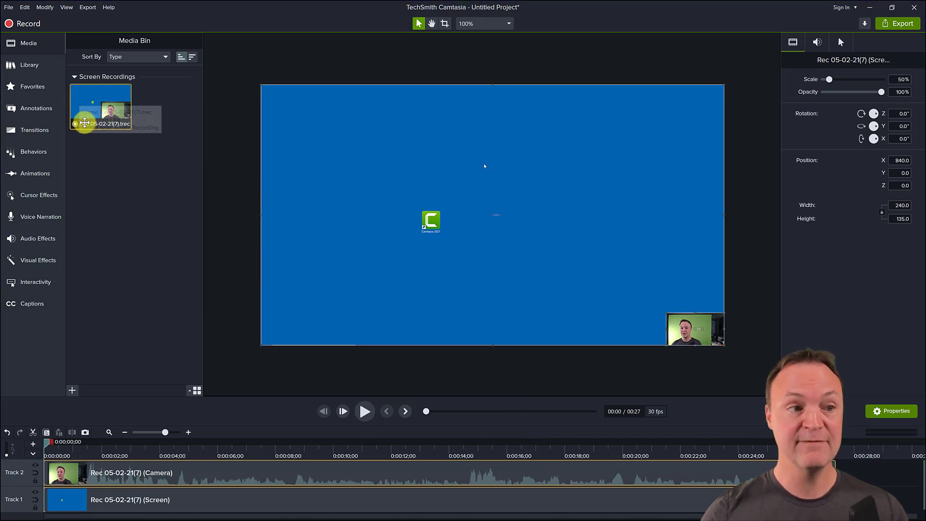
Play the new recording briefly from the start of the timeline to preview it.
click(366, 415)
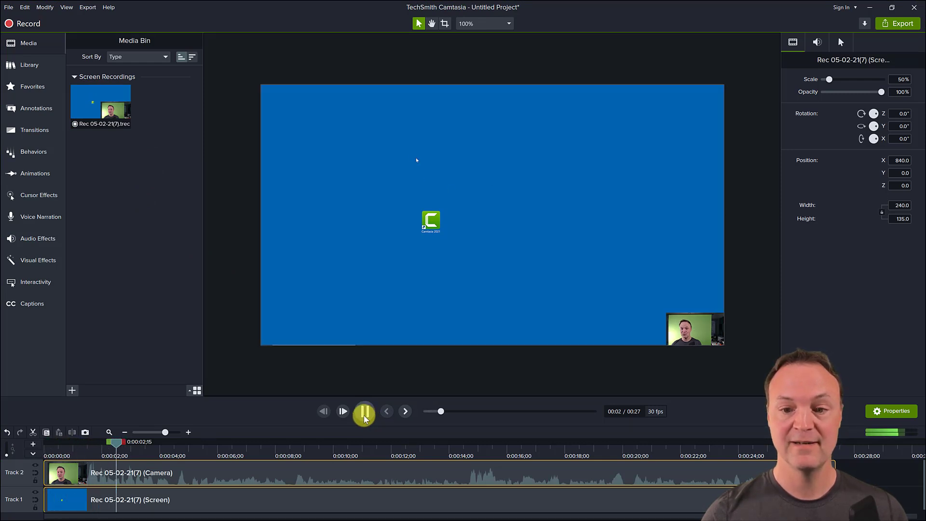
click(365, 414)
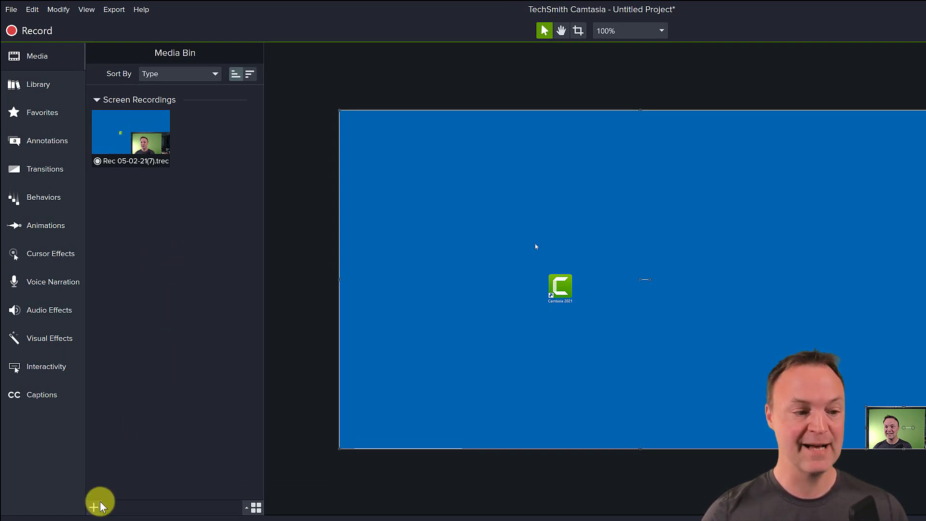
Import the video INTRO (1).mp4 from the Downloads folder into the media bin.
right_click(178, 271)
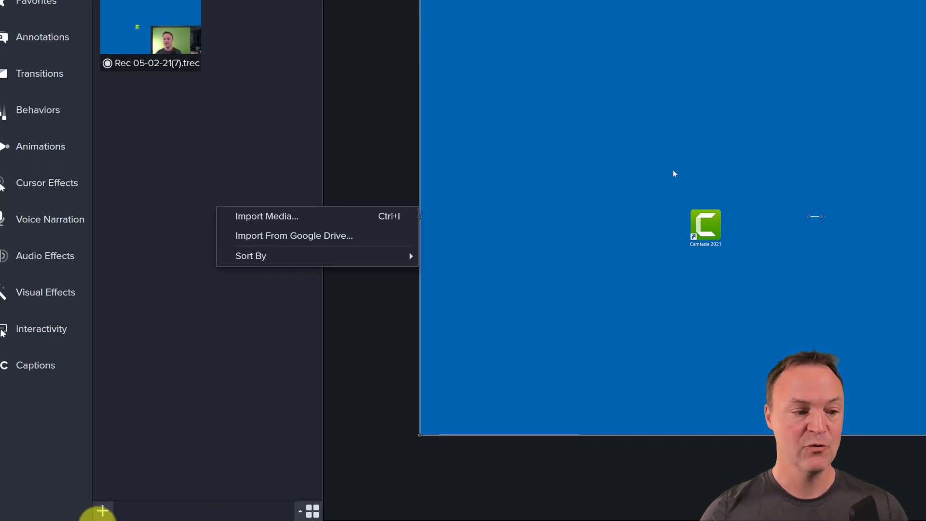
click(102, 510)
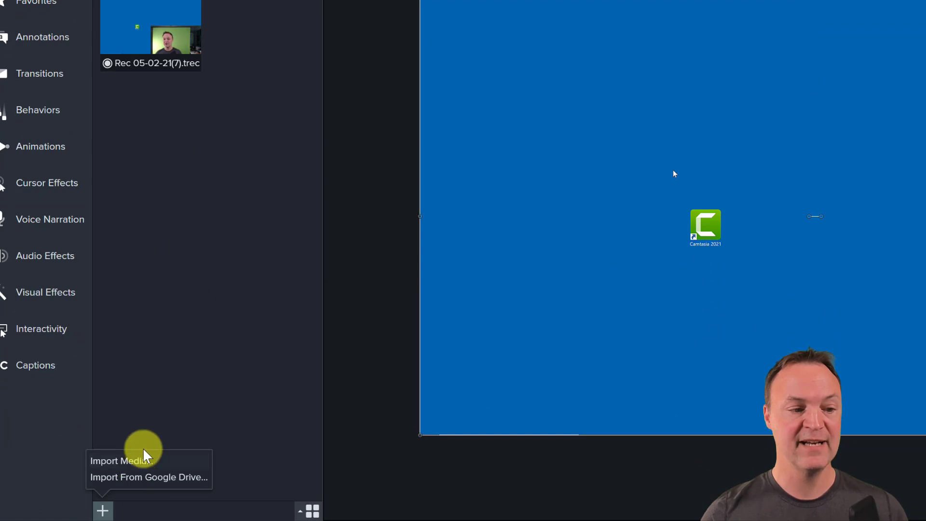
click(139, 462)
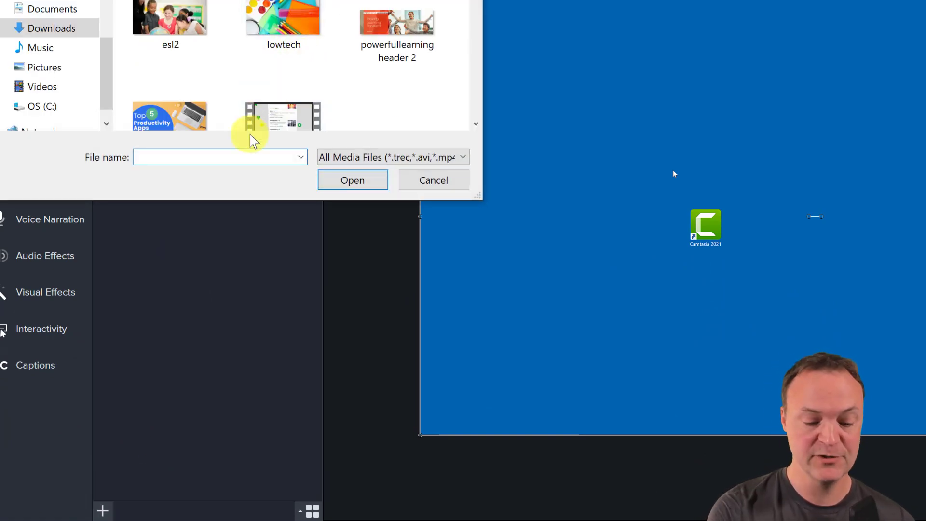
text(intro)
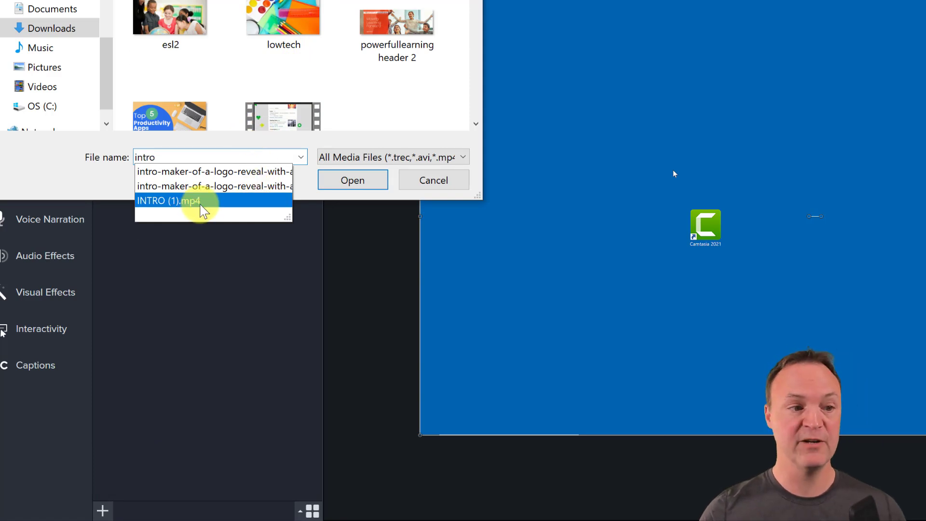
click(248, 202)
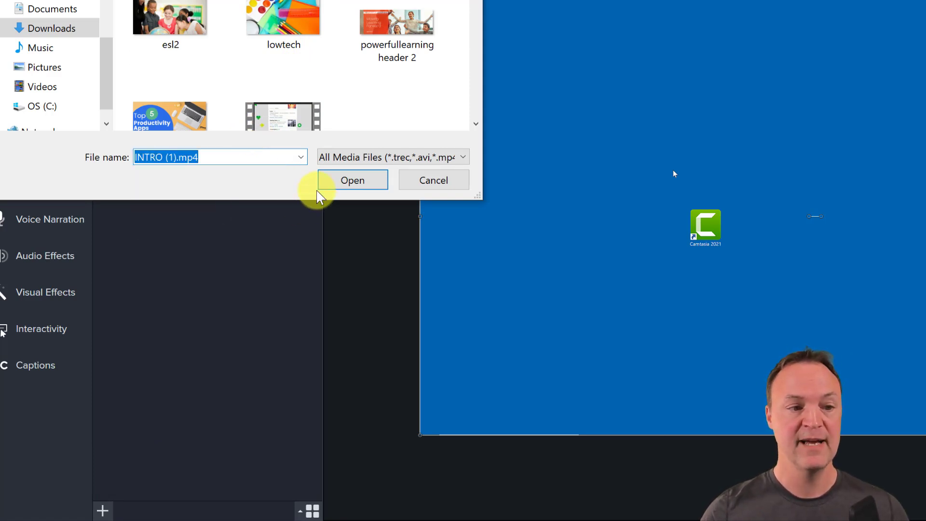
click(348, 182)
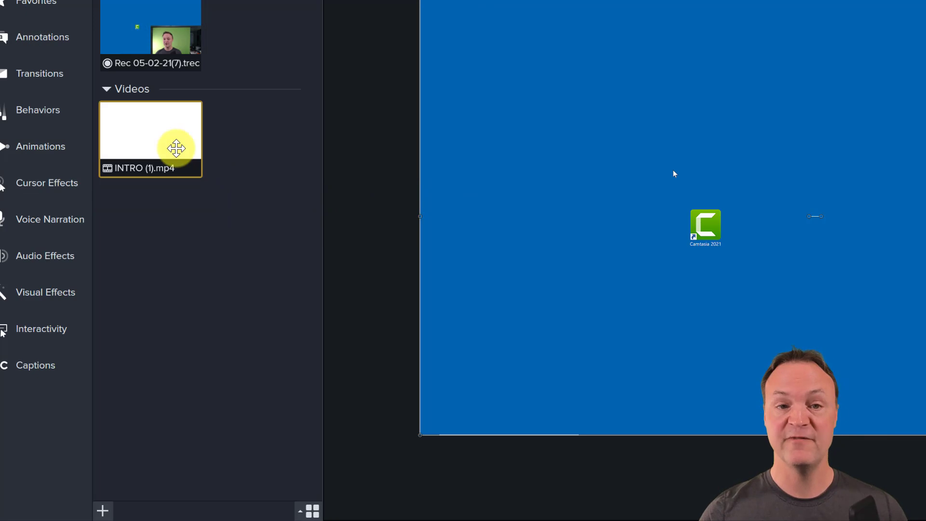
click(226, 320)
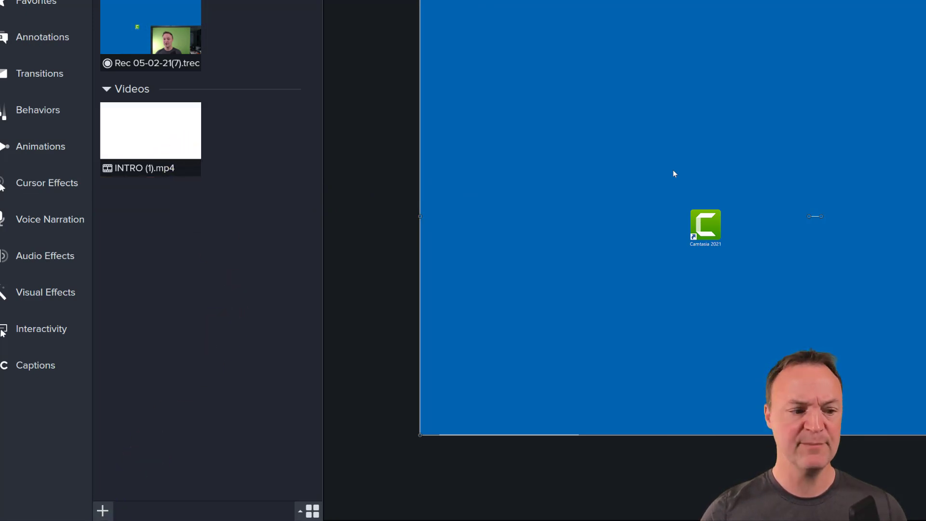
Import the Top 5 Productivity Apps image from the Downloads folder into the media bin.
click(102, 511)
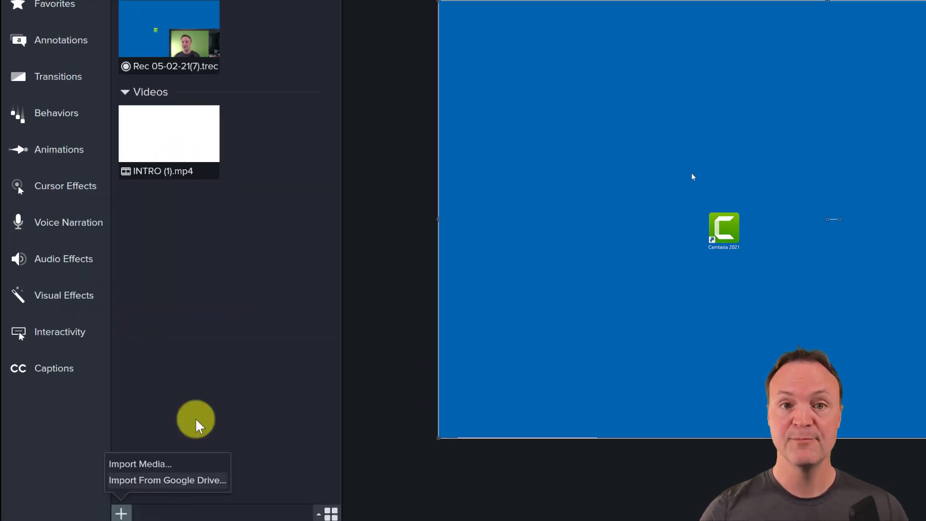
click(147, 464)
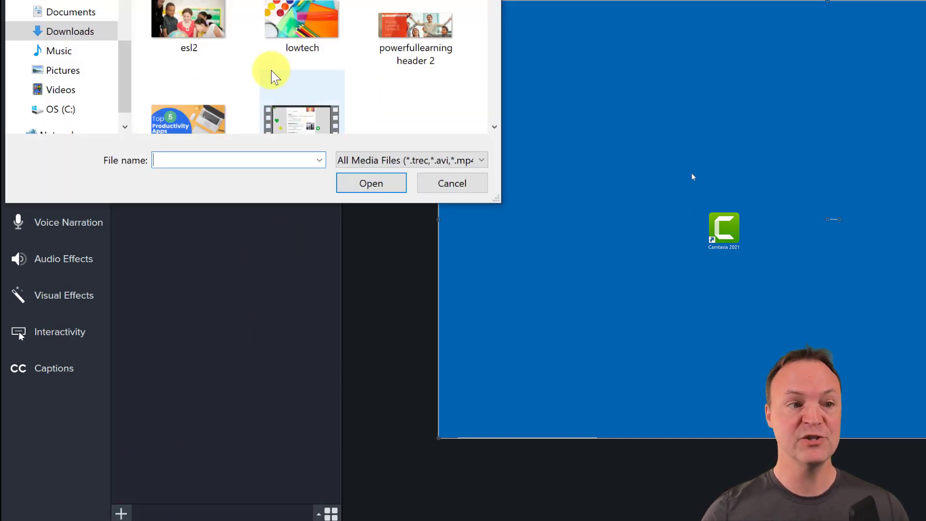
double_click(203, 118)
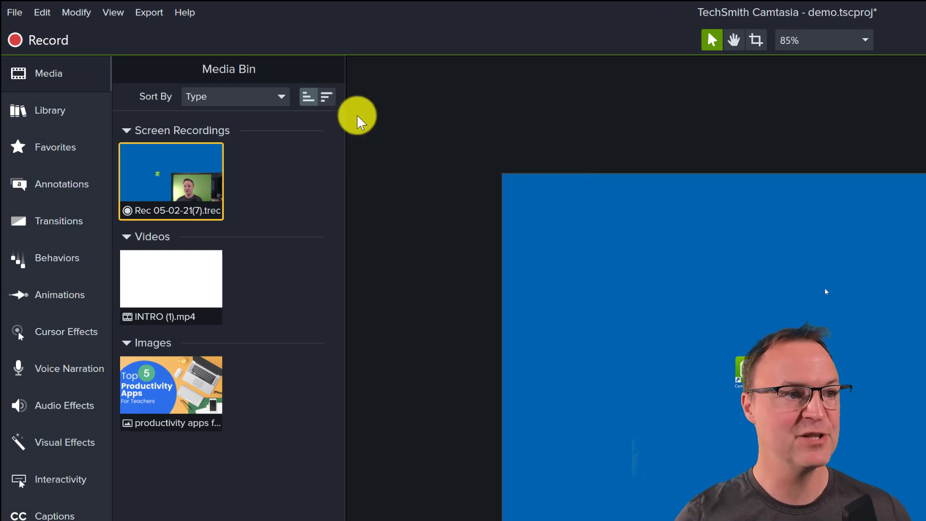
click(16, 13)
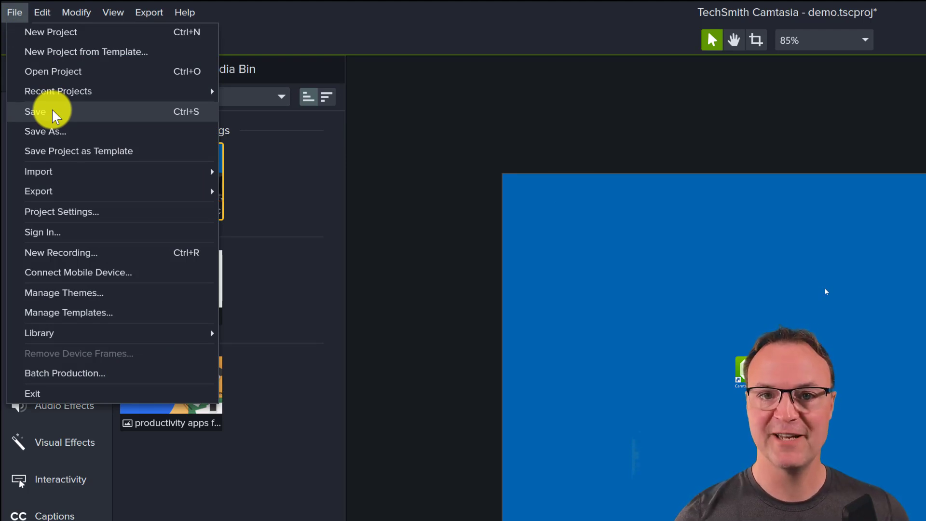
click(475, 121)
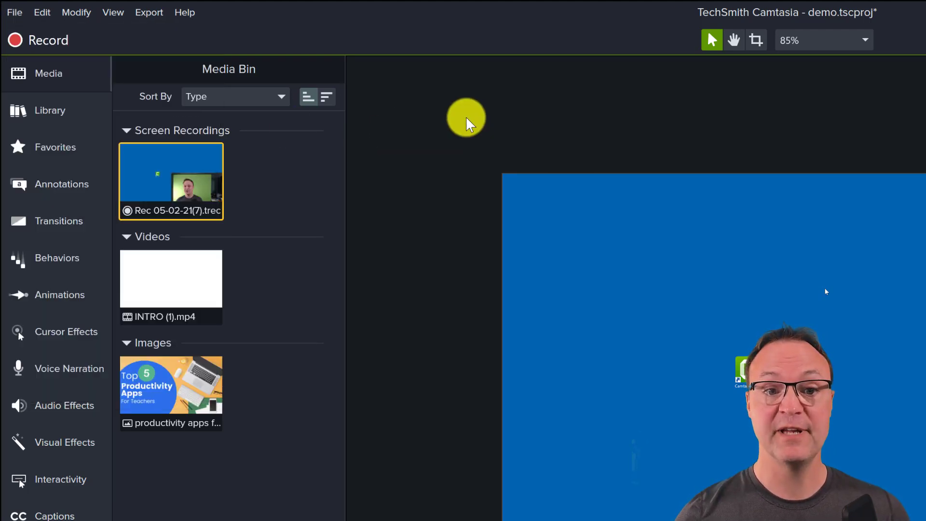
Keep the canvas dimensions at 1080p HD (1920x1080), enable auto-normalize loudness, and apply the project settings.
click(865, 42)
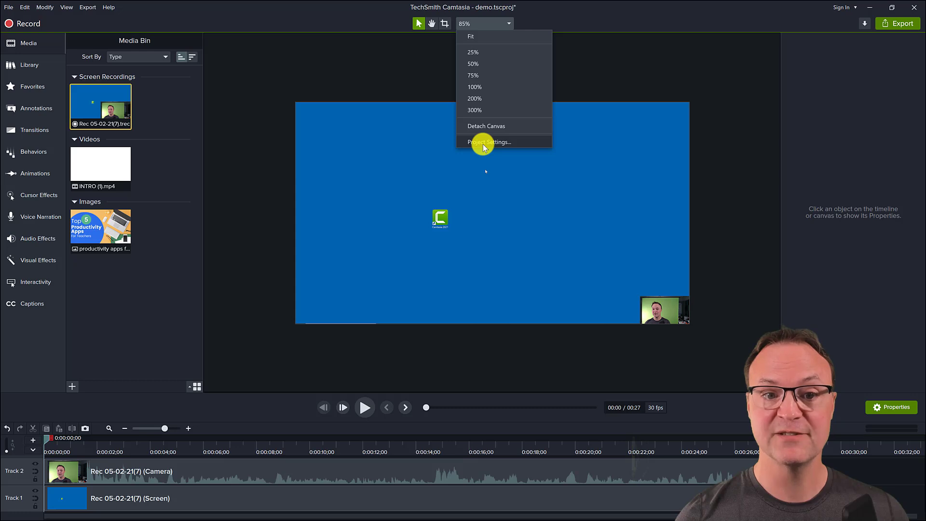
click(484, 143)
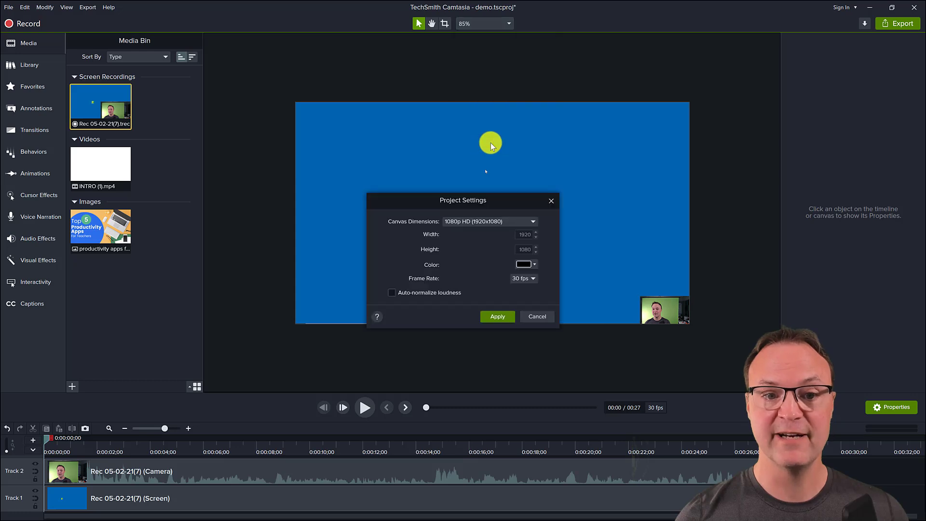
click(471, 223)
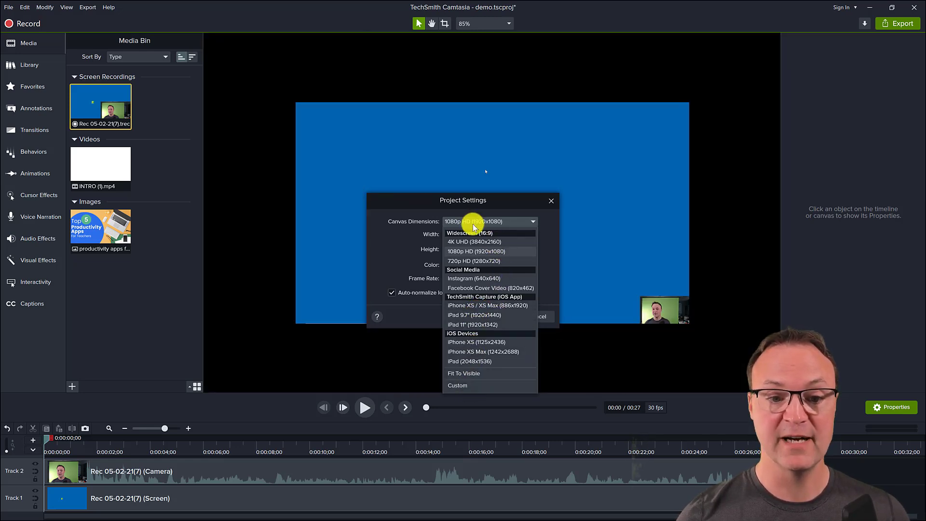
click(473, 223)
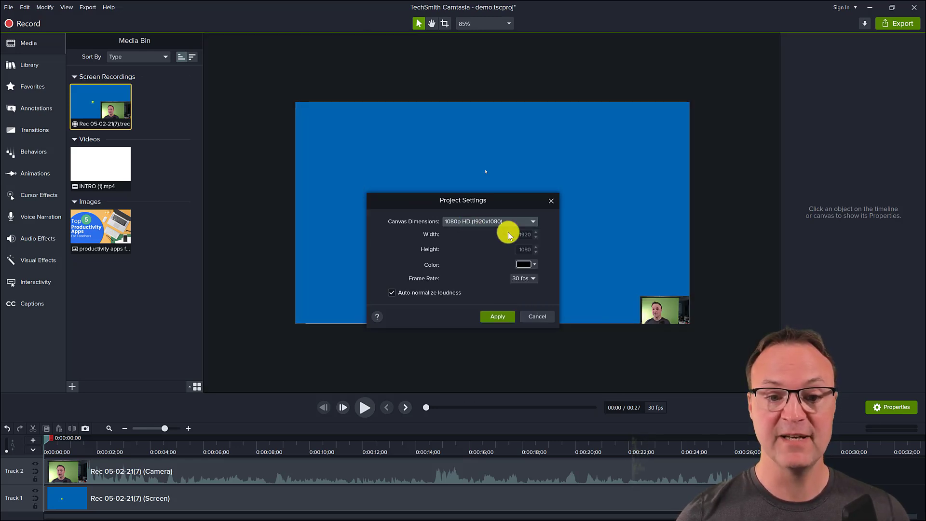
click(502, 317)
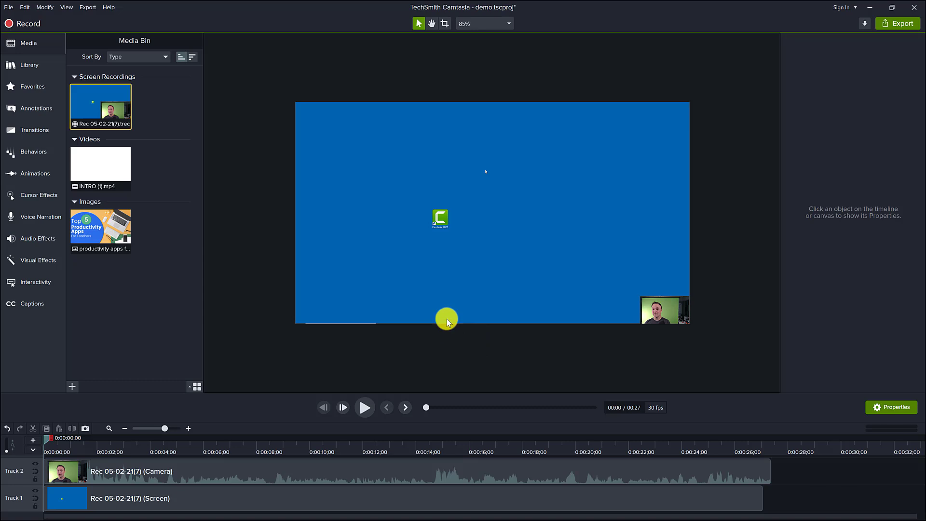
Enlarge the camera clip to 50% scale and place it in the canvas's lower-right corner at X 480, Y -270.
click(231, 468)
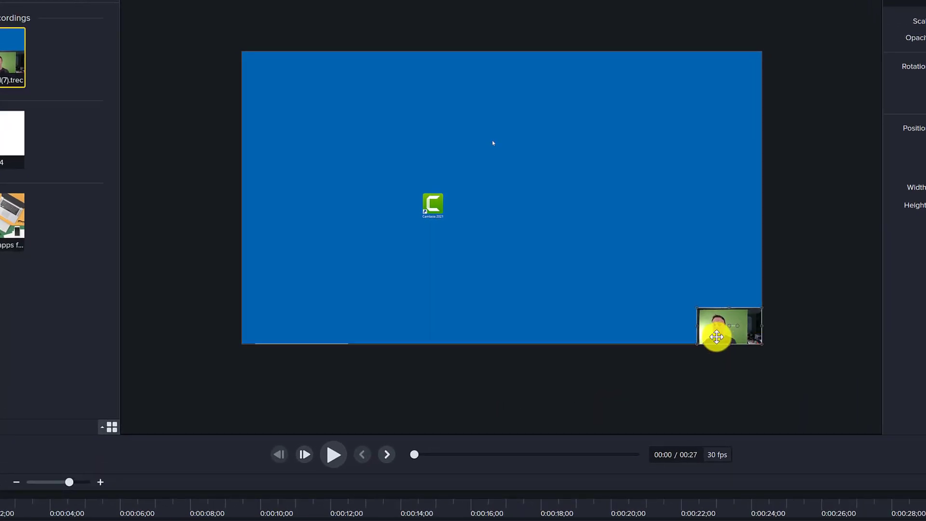
click(97, 491)
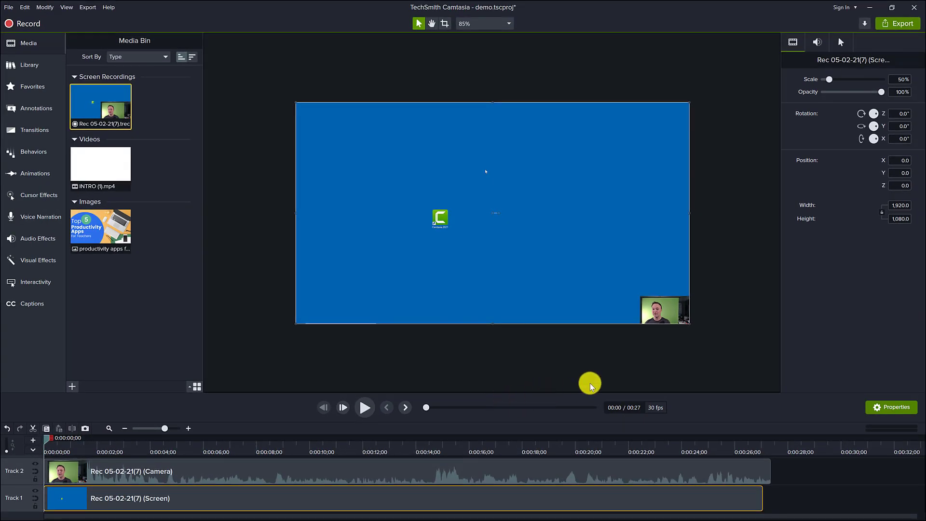
click(352, 472)
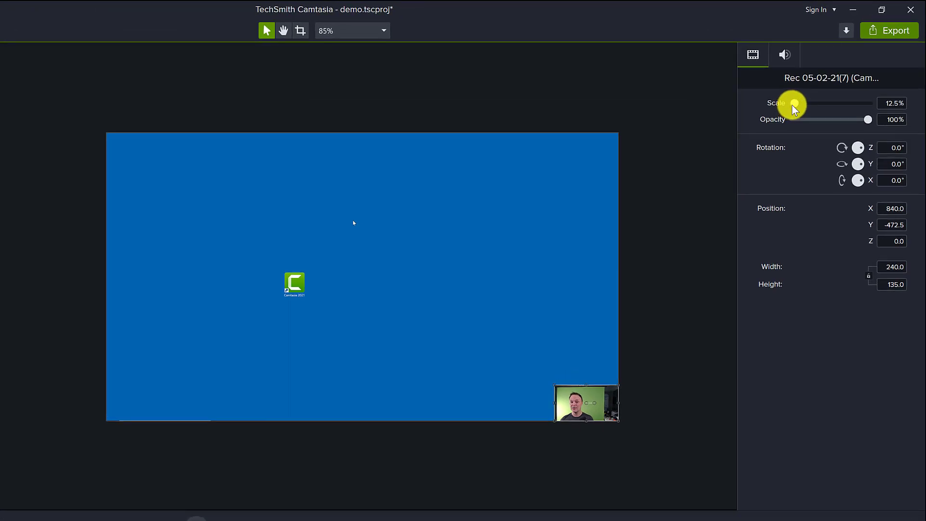
drag(794, 106, 801, 107)
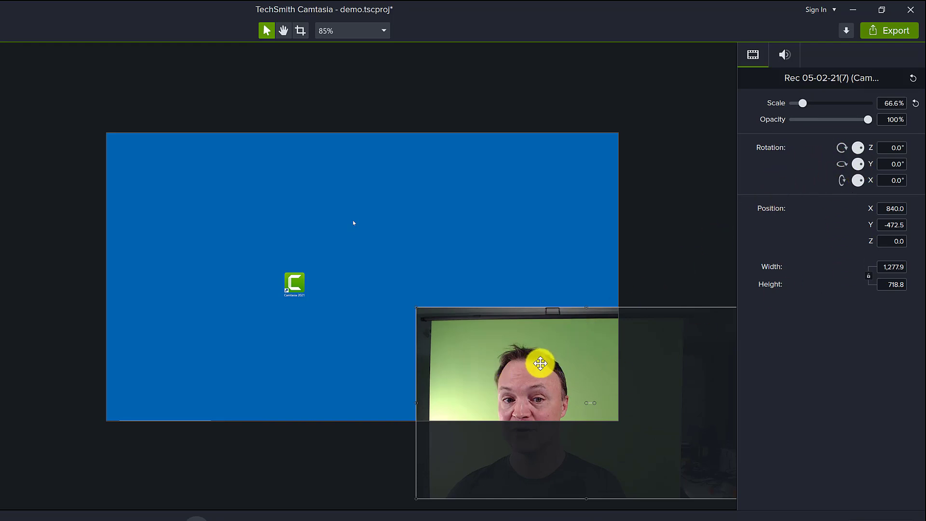
drag(540, 363, 419, 273)
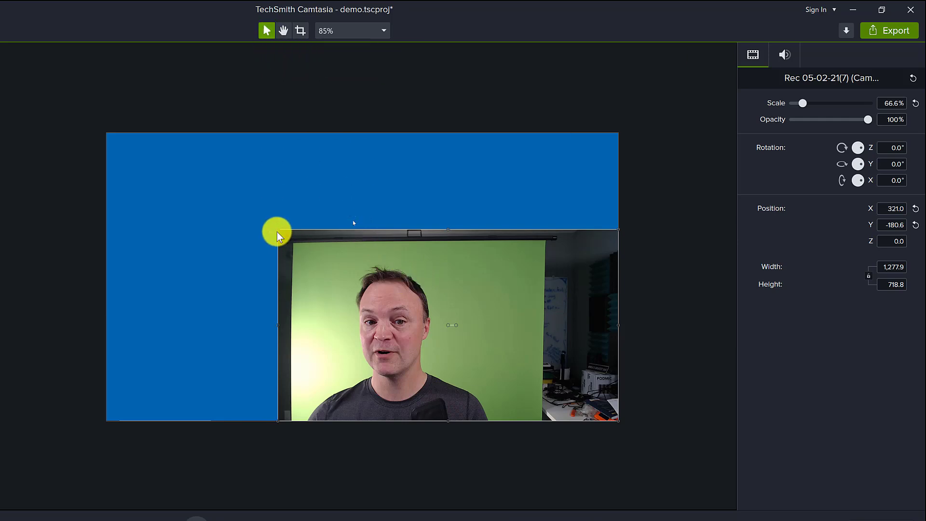
drag(279, 230, 344, 278)
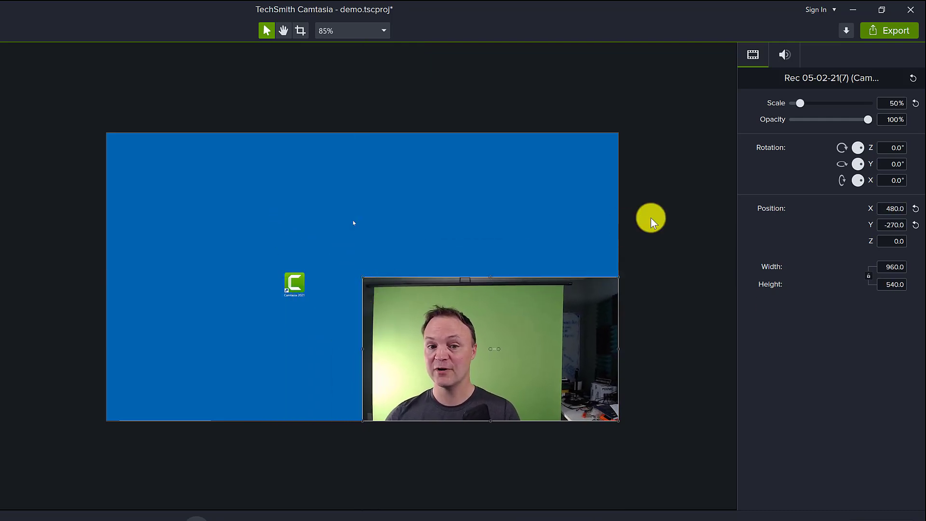
Lower the camera clip's opacity to 0% and restore it to 100%.
drag(868, 122, 791, 136)
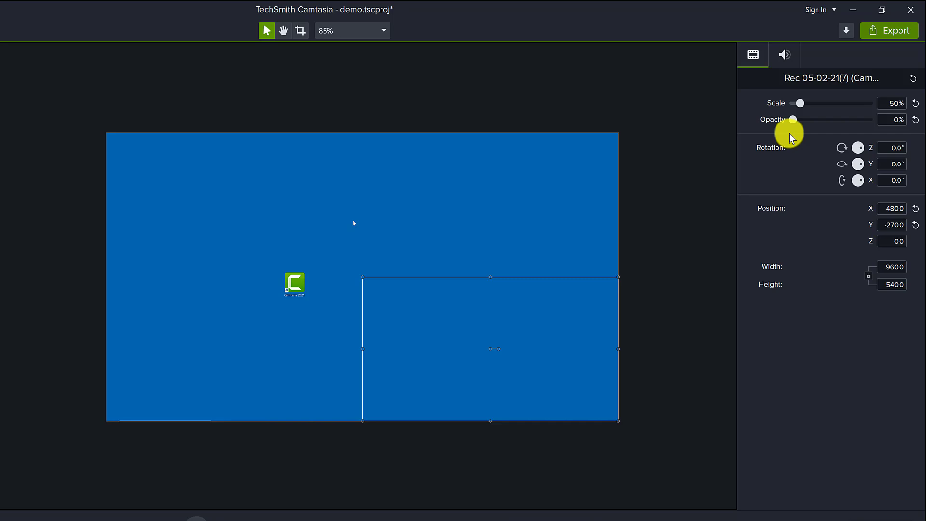
drag(796, 137, 872, 140)
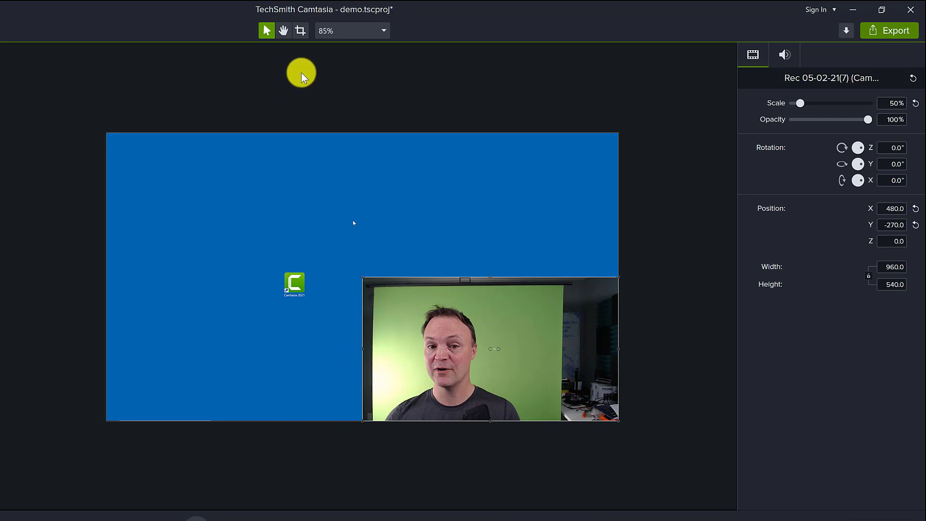
Crop the camera clip's right, top and left edges to the green backdrop, leaving it about 672 wide by 502 high.
click(301, 30)
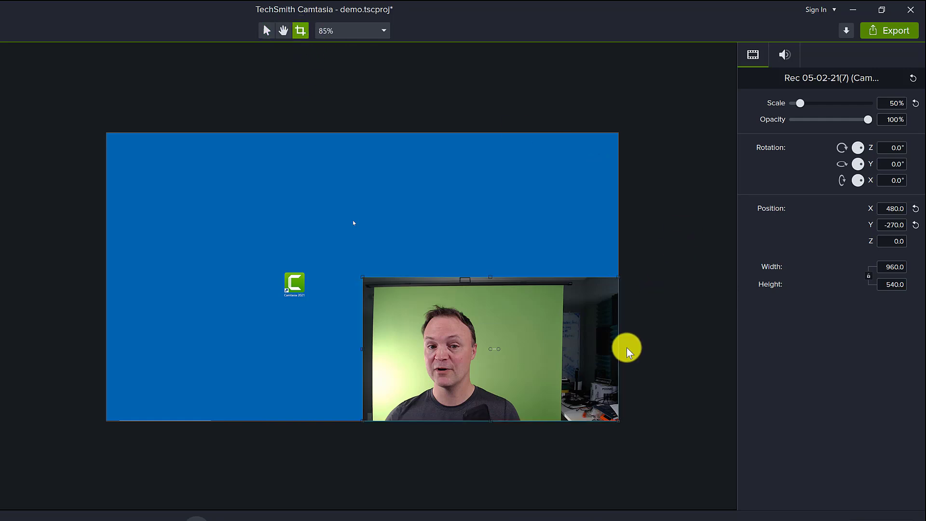
drag(619, 347, 555, 352)
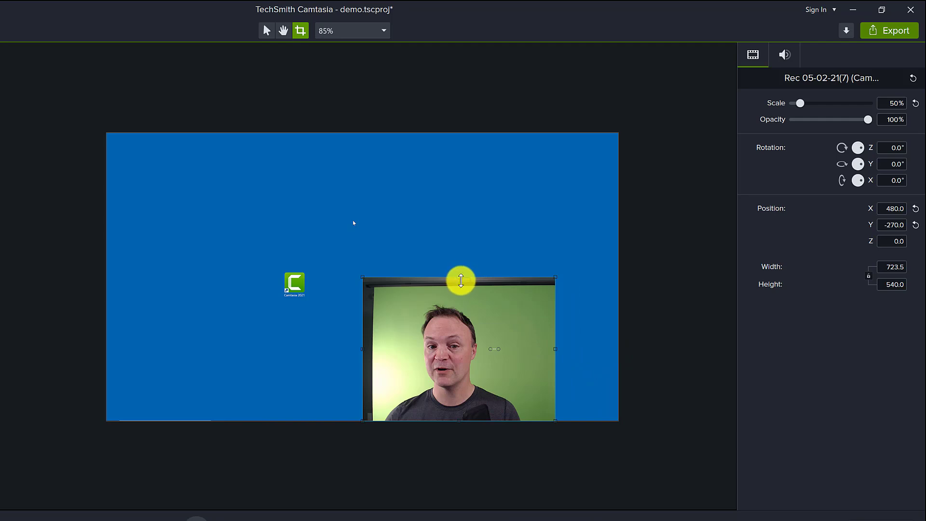
drag(462, 280, 462, 287)
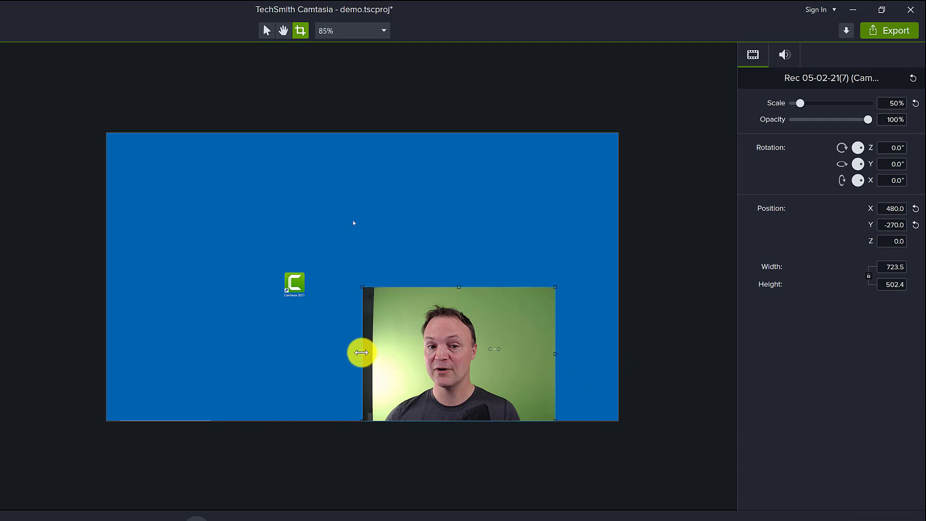
drag(364, 354, 376, 354)
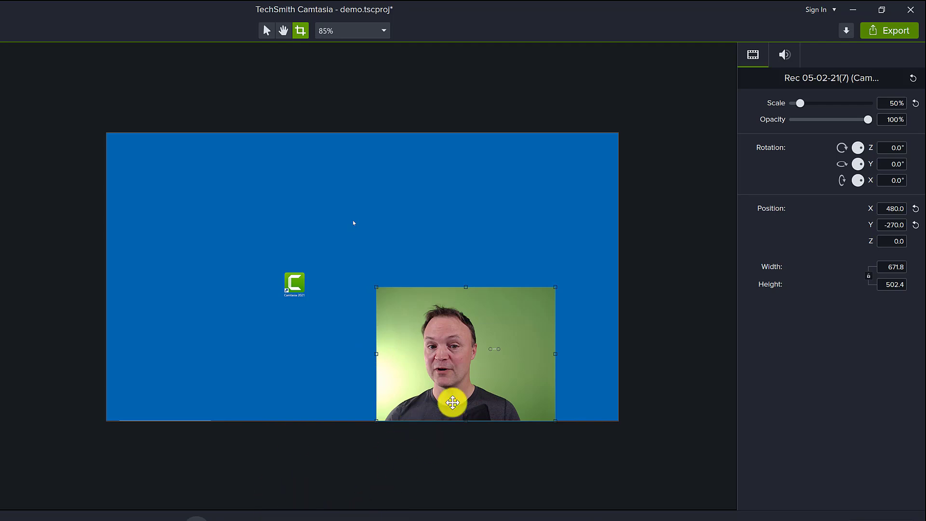
Move the cropped camera clip toward the canvas's right edge and enlarge it to about 56.8% scale.
drag(446, 359, 502, 360)
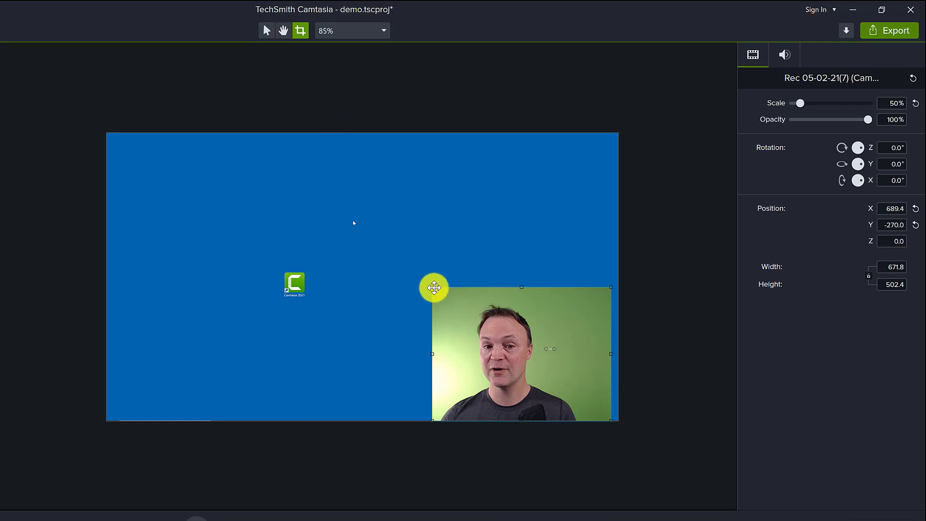
click(265, 32)
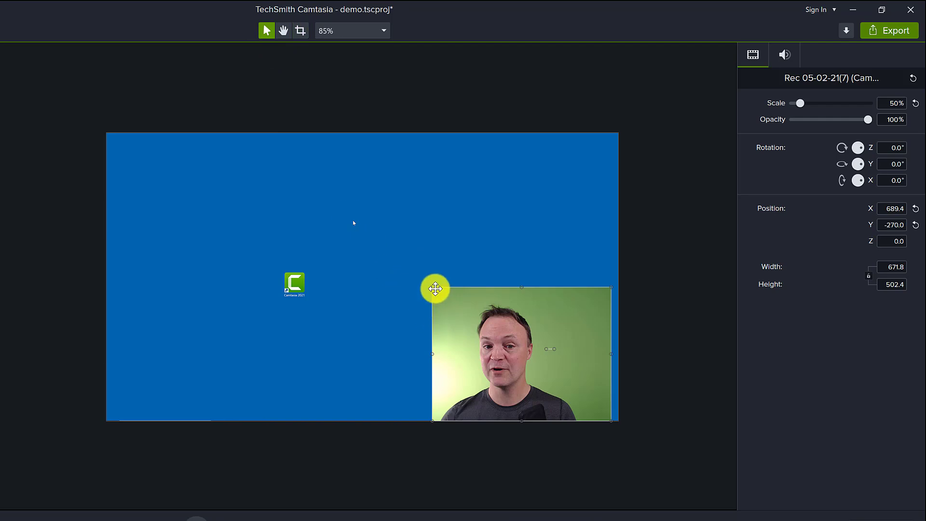
drag(431, 287, 411, 268)
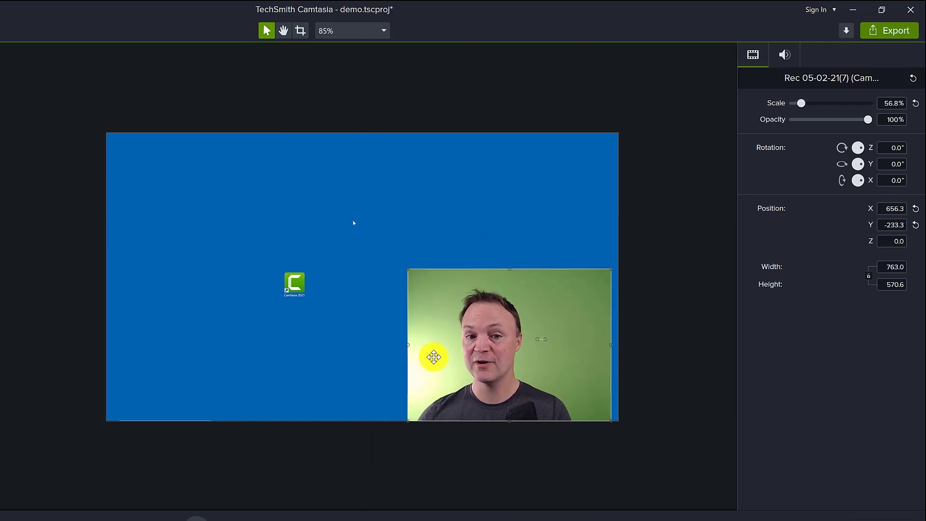
click(377, 362)
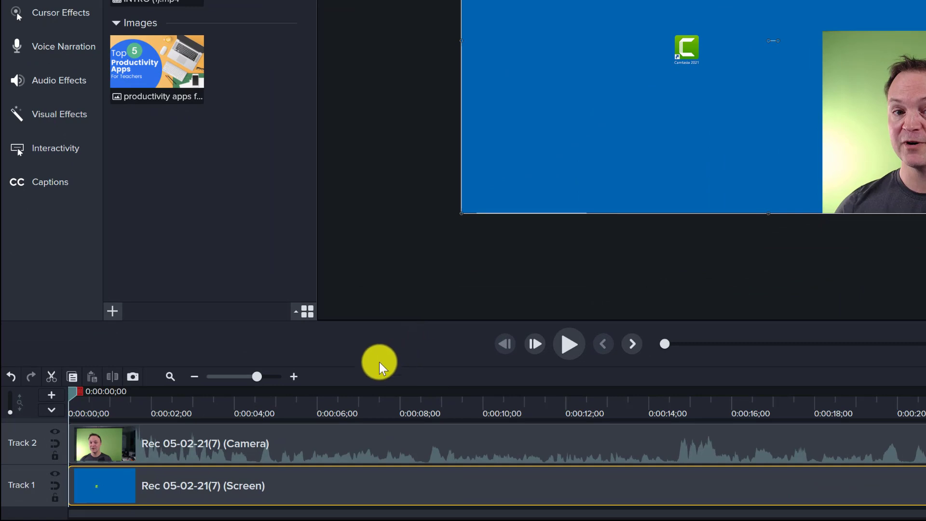
Trim the camera clip's start to 0:00:02;18, preview it, and restore the trimmed part.
click(142, 447)
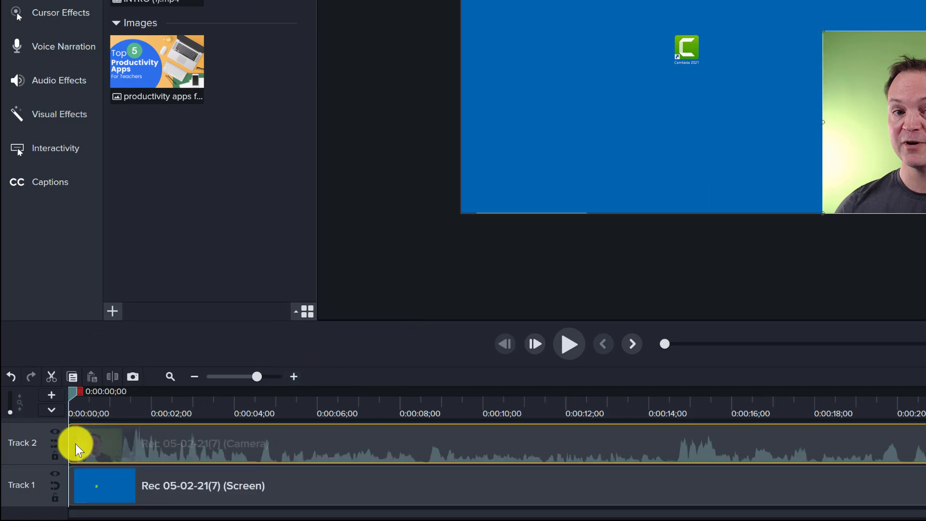
drag(69, 444, 175, 448)
key(space)
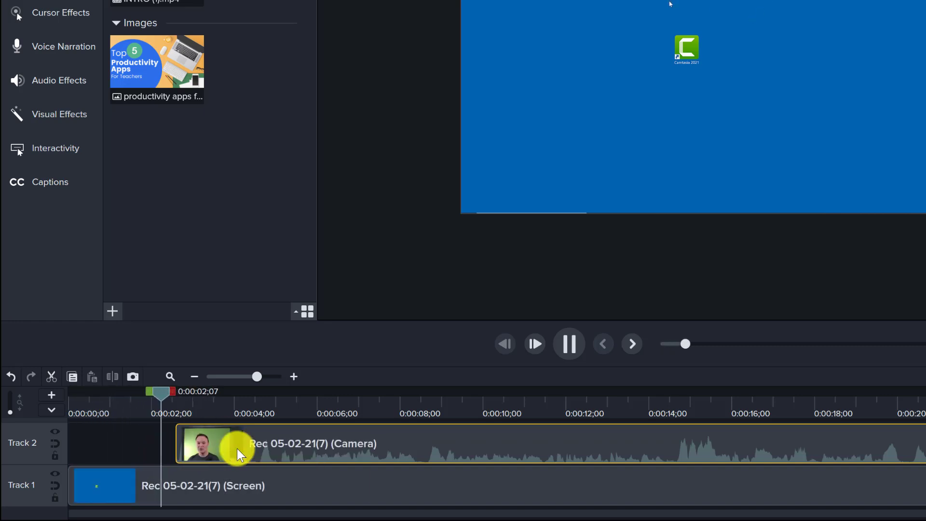
key(space)
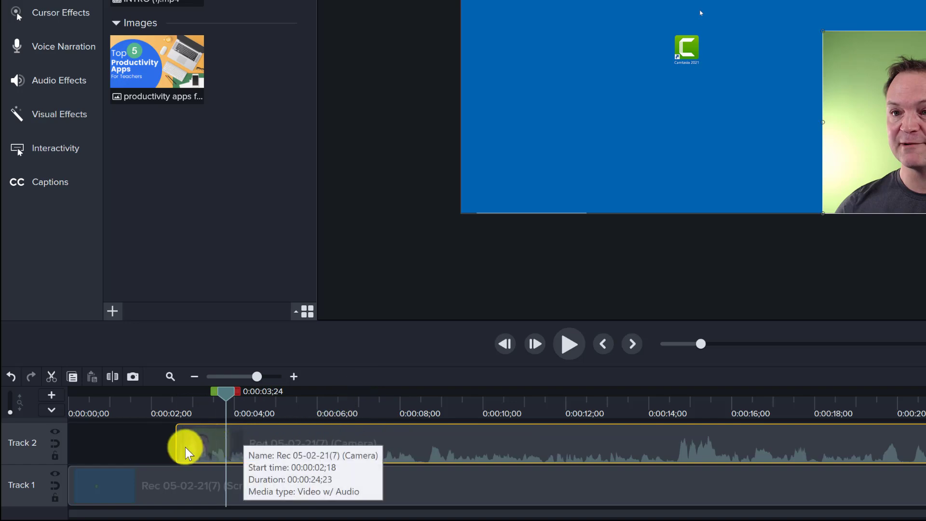
drag(179, 445, 68, 445)
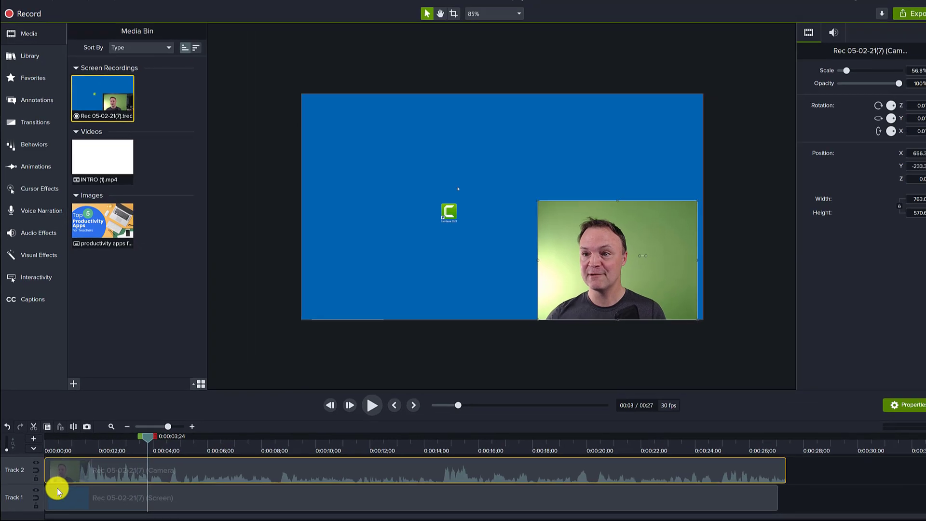
Select the camera clip and the screen clip together on the timeline.
drag(791, 497, 571, 471)
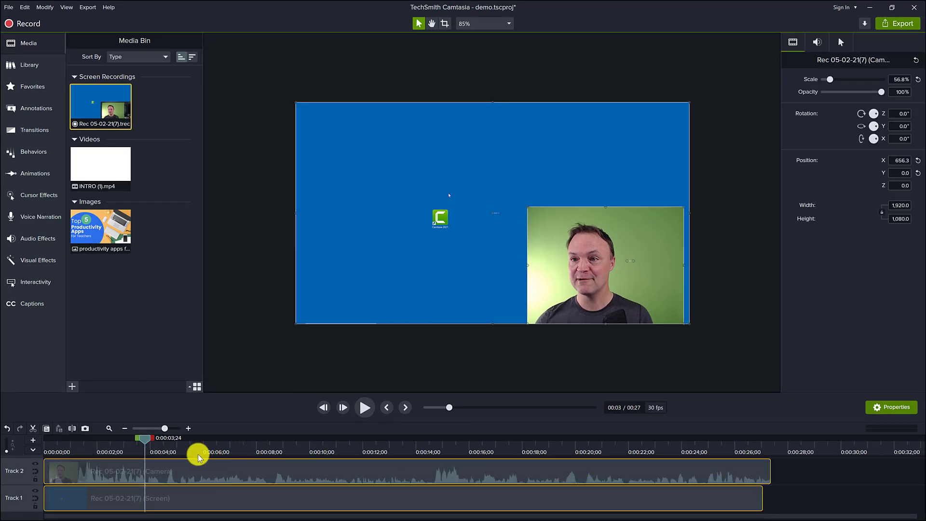
click(821, 495)
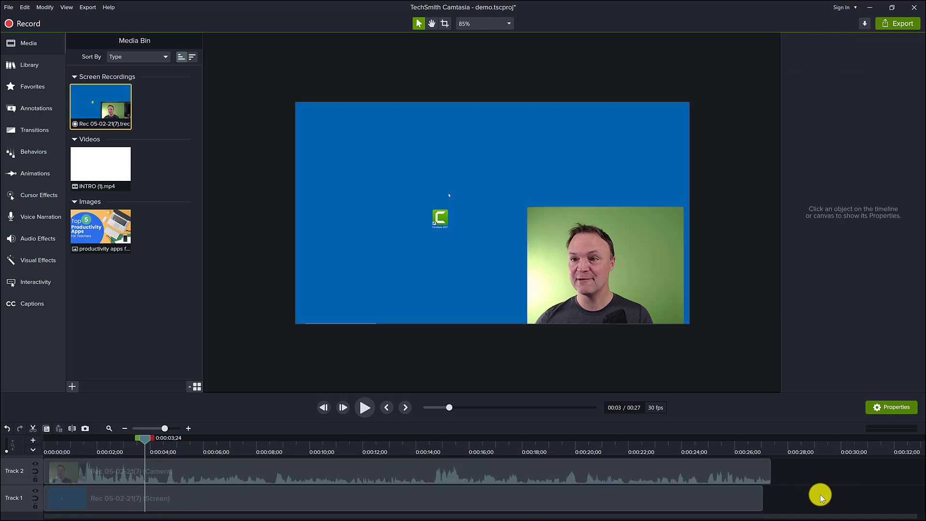
click(121, 473)
ctrl+click(68, 497)
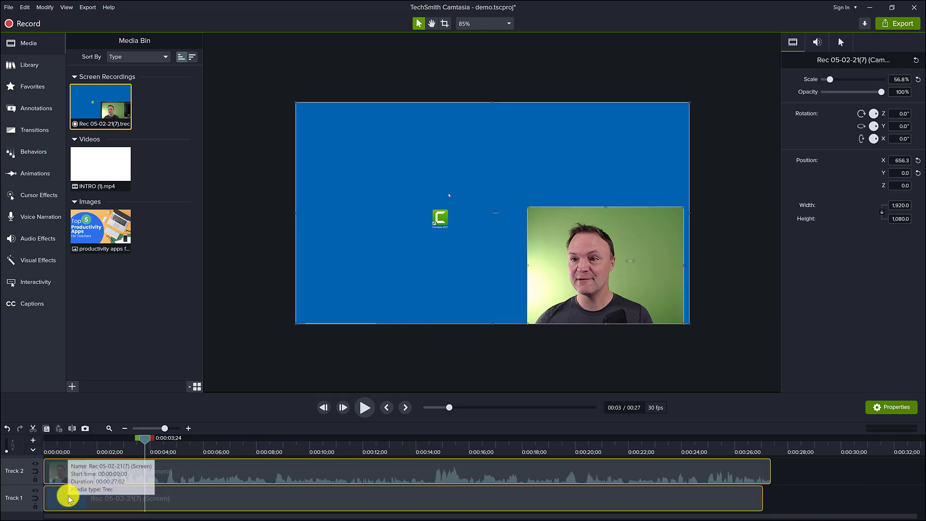
Trim the start of both selected clips to 0:00:02;06 and extend them back to the timeline's beginning.
drag(45, 475, 102, 477)
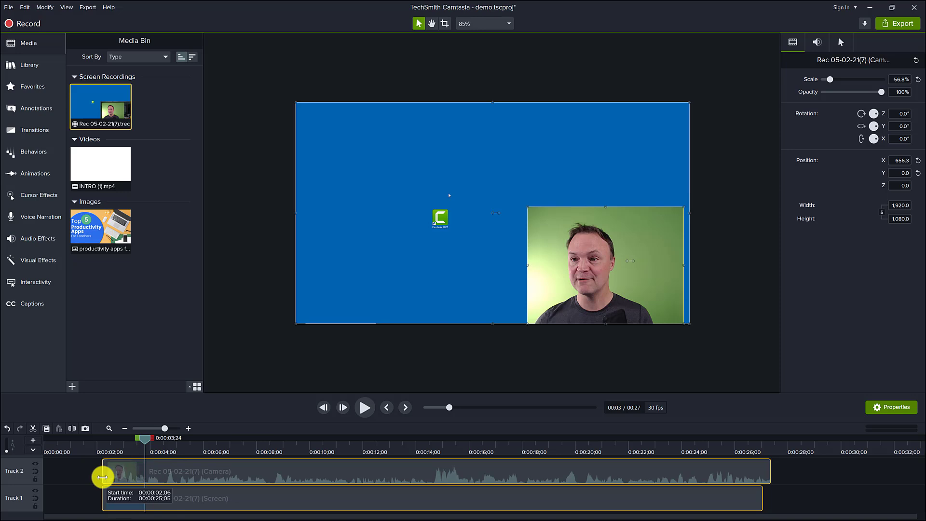
drag(94, 475, 28, 470)
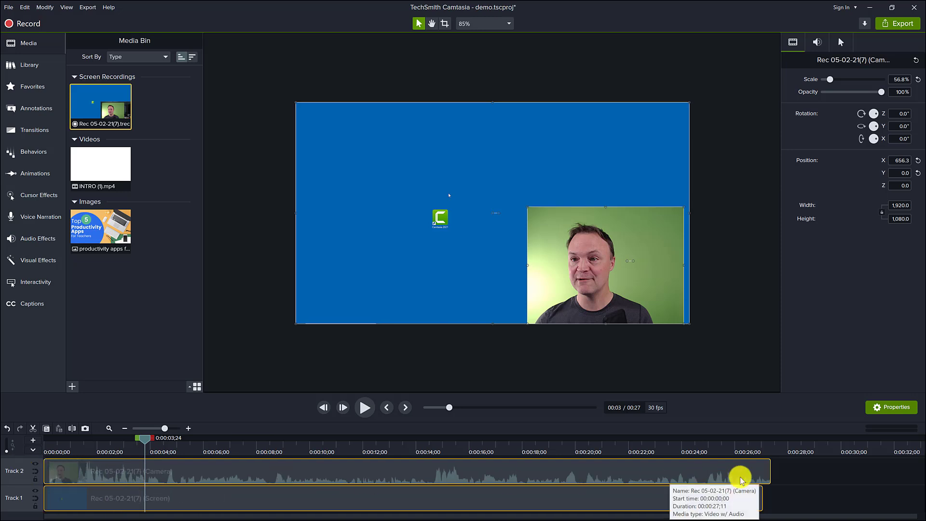
Trim the ends of the camera and screen clips together to about 25 seconds and move the playhead to 0:00:24;10.
drag(769, 471, 695, 473)
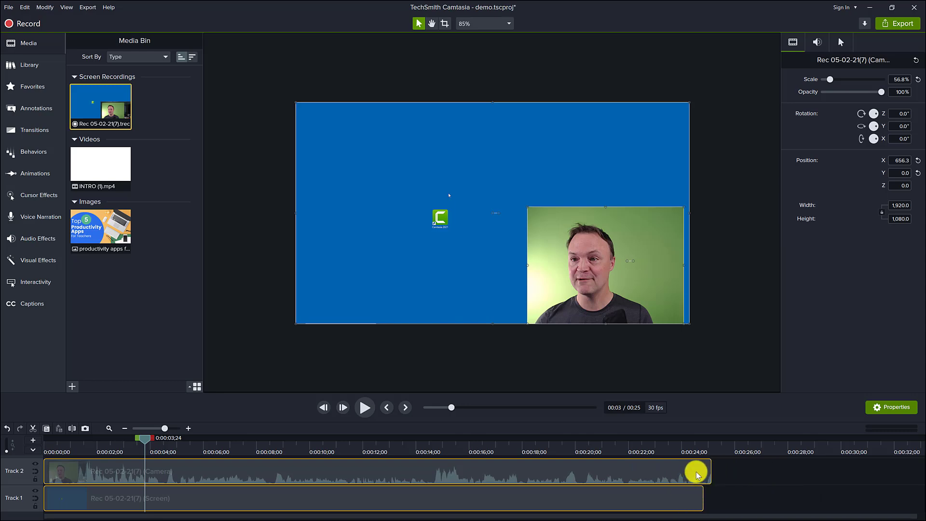
click(689, 446)
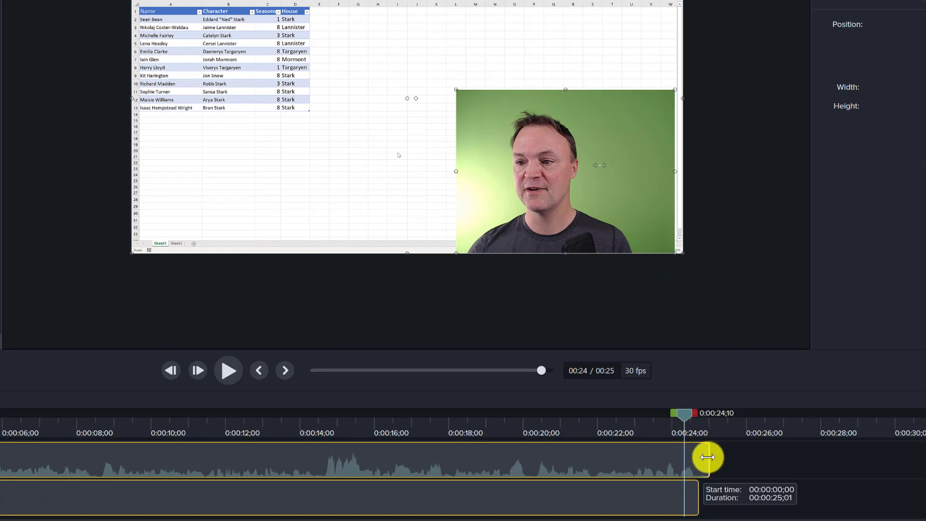
Readjust the clip ends around the 25-second mark and undo the last two trims.
click(745, 471)
mouse_move(708, 465)
mouse_down()
mouse_move(698, 464)
mouse_move(713, 463)
mouse_up()
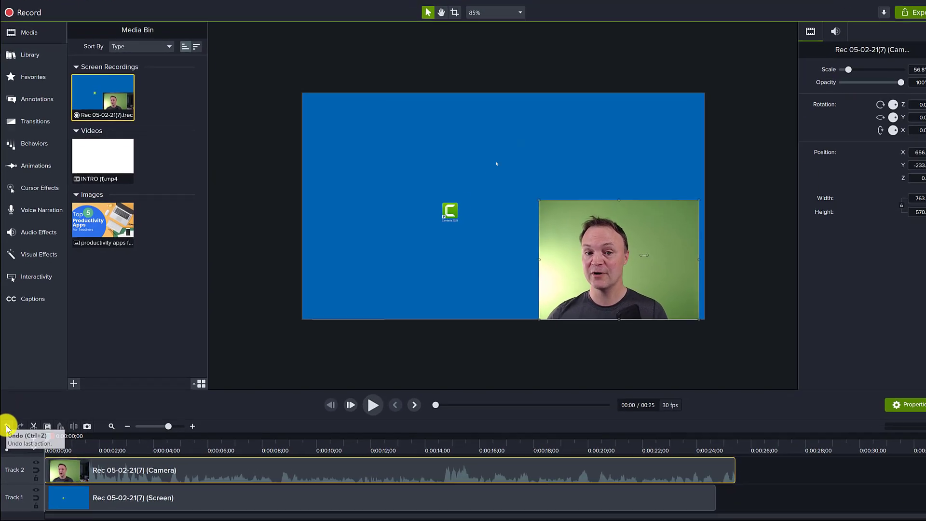
click(7, 427)
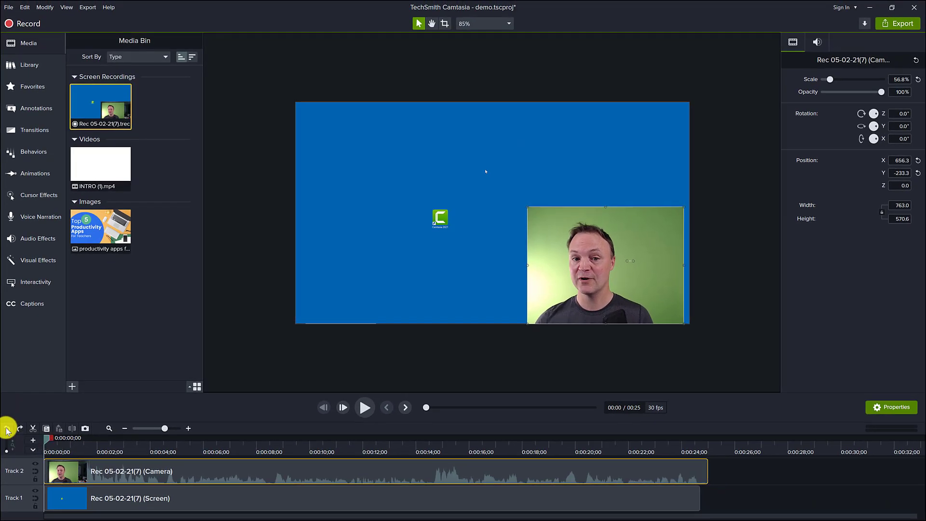
click(7, 429)
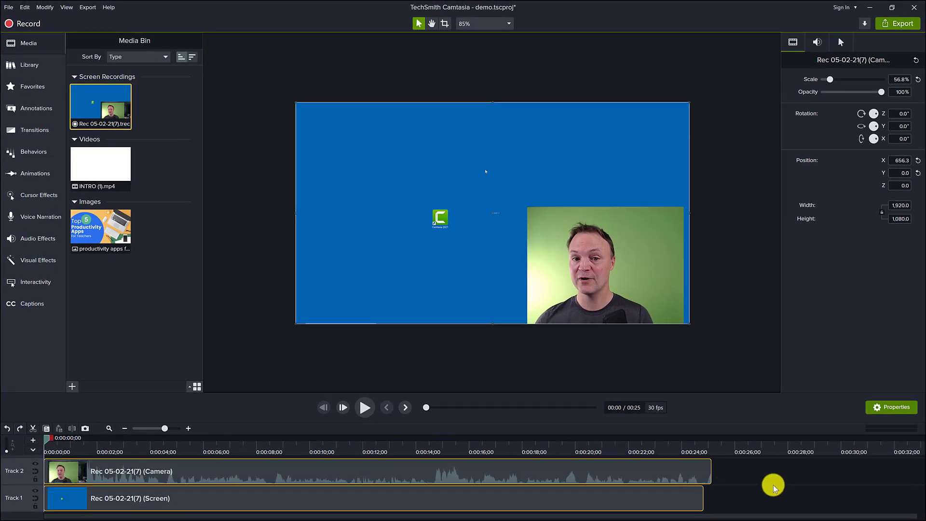
Split both tracks at 0:00:23;25 and delete the leftover camera and screen segments after that point.
click(743, 499)
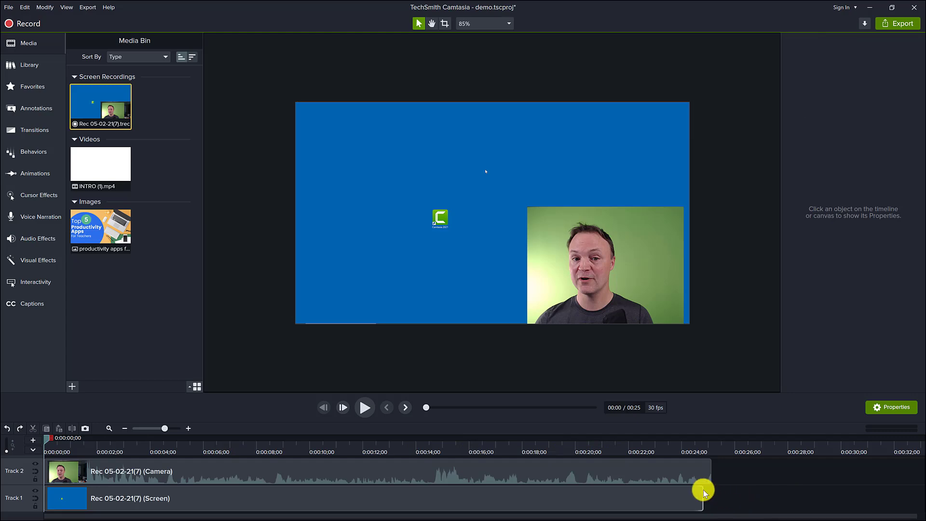
click(677, 445)
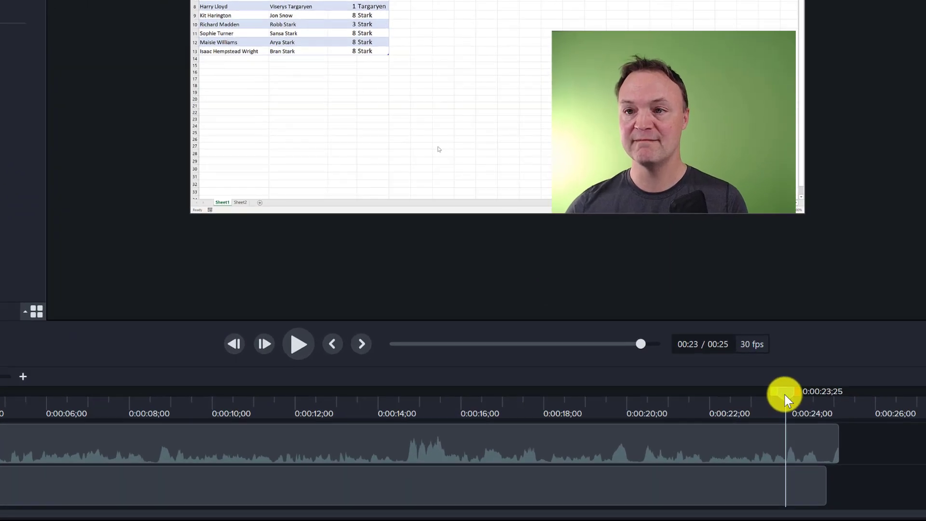
right_click(785, 395)
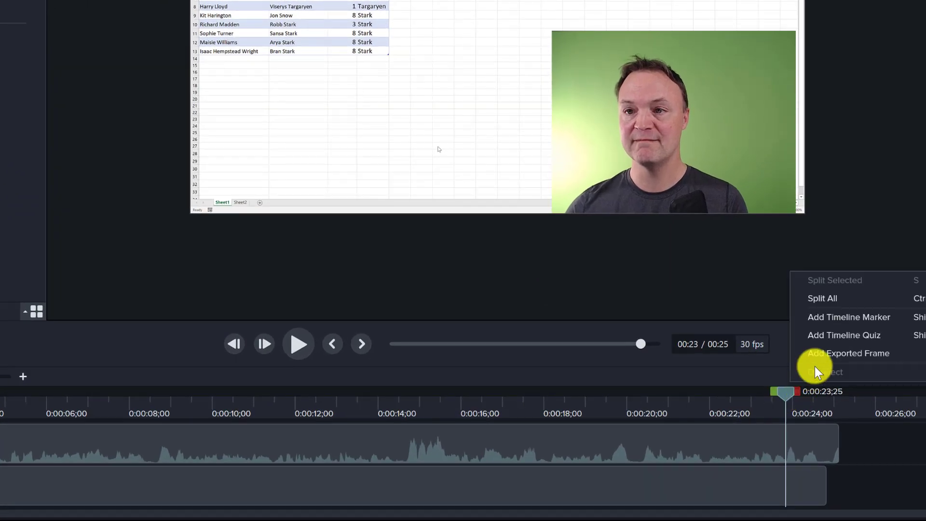
click(778, 434)
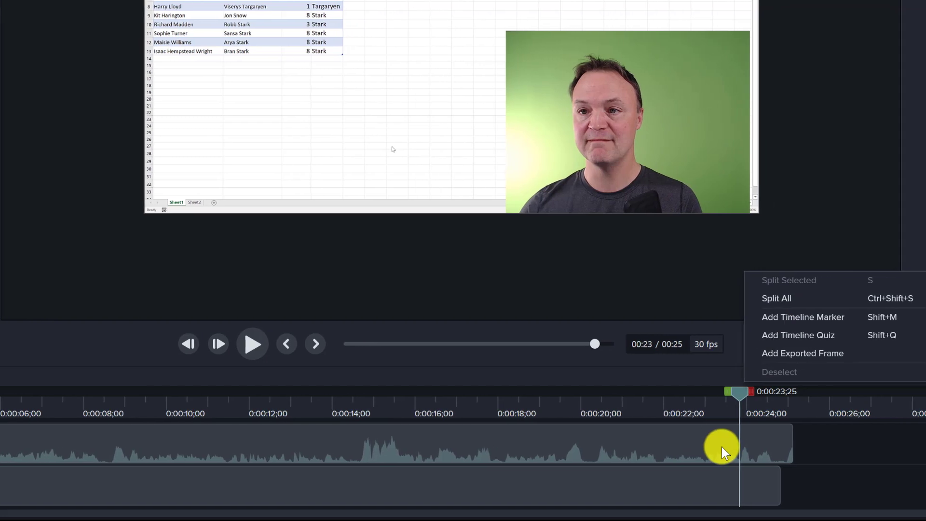
right_click(735, 391)
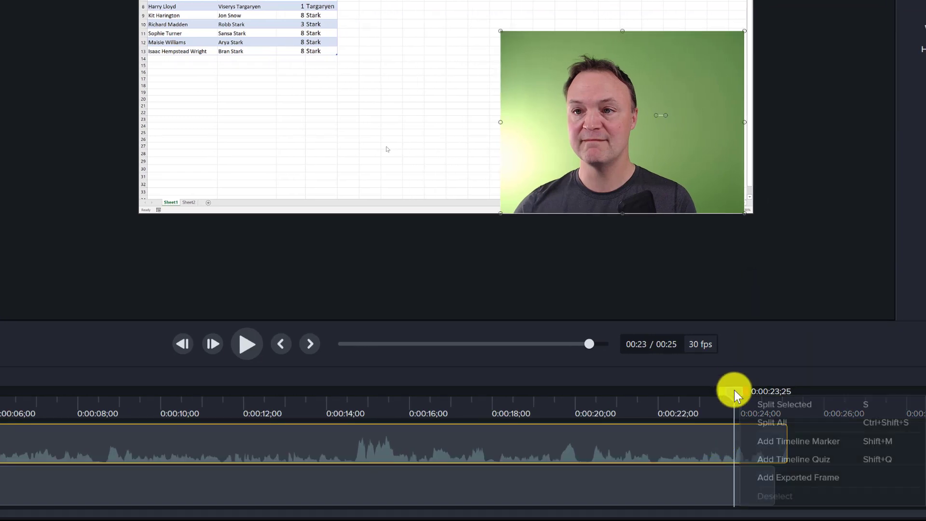
click(755, 422)
mouse_move(768, 460)
mouse_down()
mouse_move(750, 461)
mouse_move(850, 450)
mouse_move(769, 461)
mouse_up()
key(Delete)
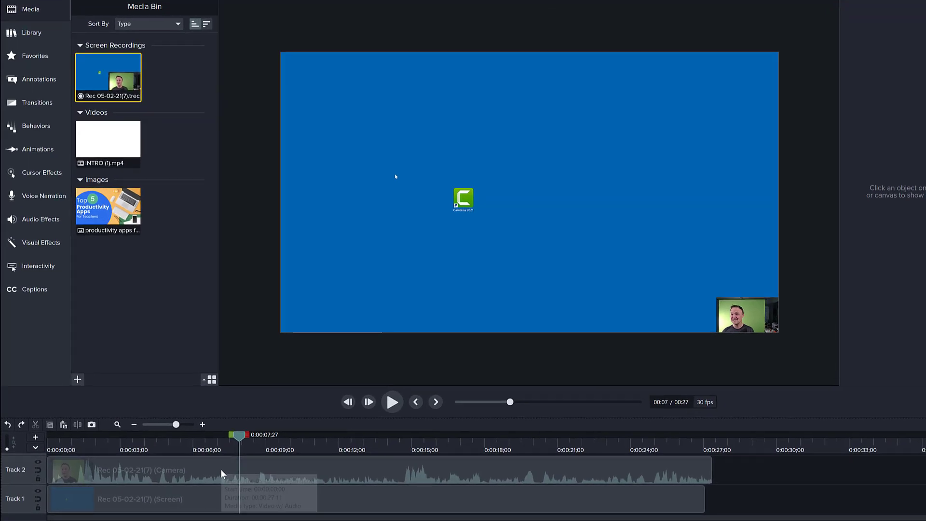
Try cutting the camera clip out of the timeline and undo the cut.
click(207, 475)
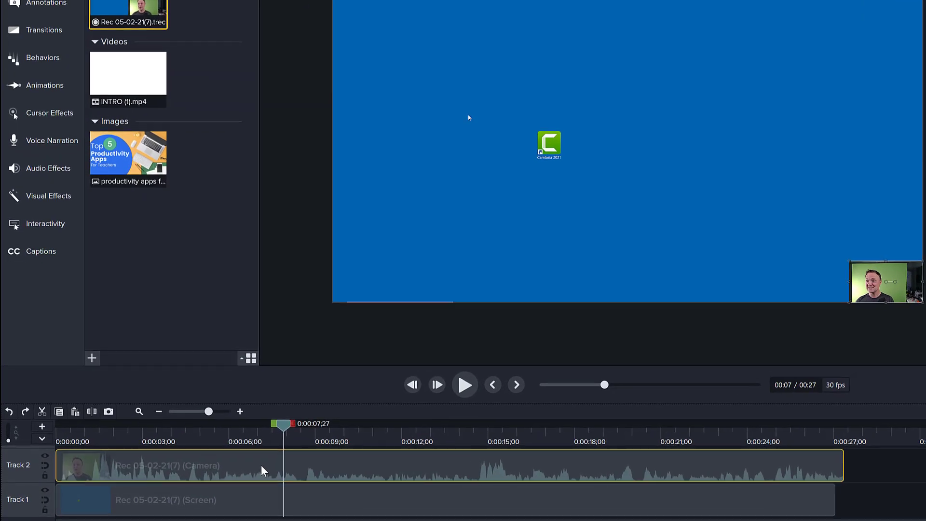
click(42, 411)
click(9, 411)
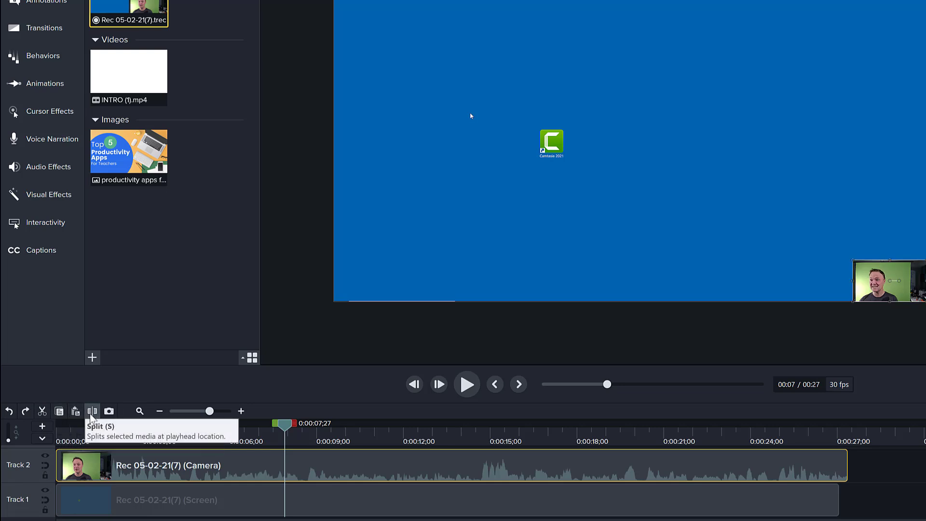
Split only the camera clip at 0:00:07;27 and move the playhead to 0:00:09;11.
click(75, 413)
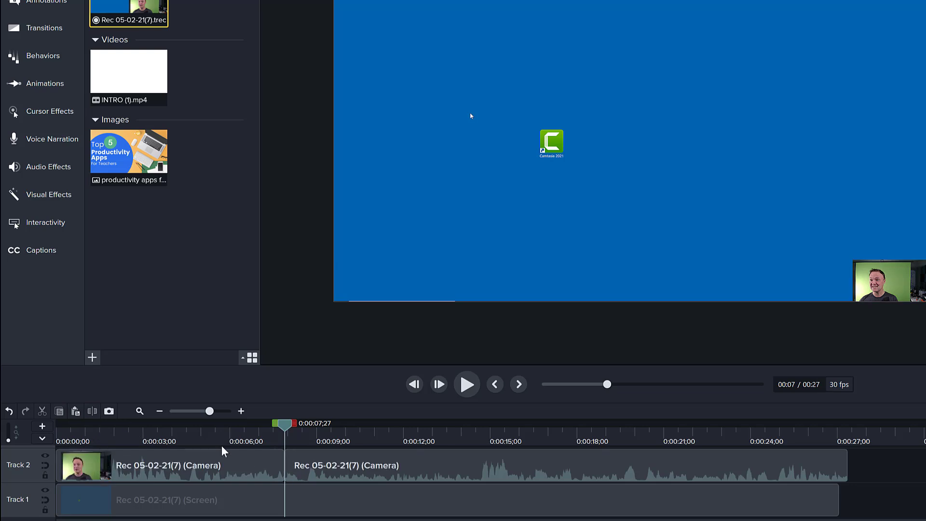
drag(289, 424, 331, 428)
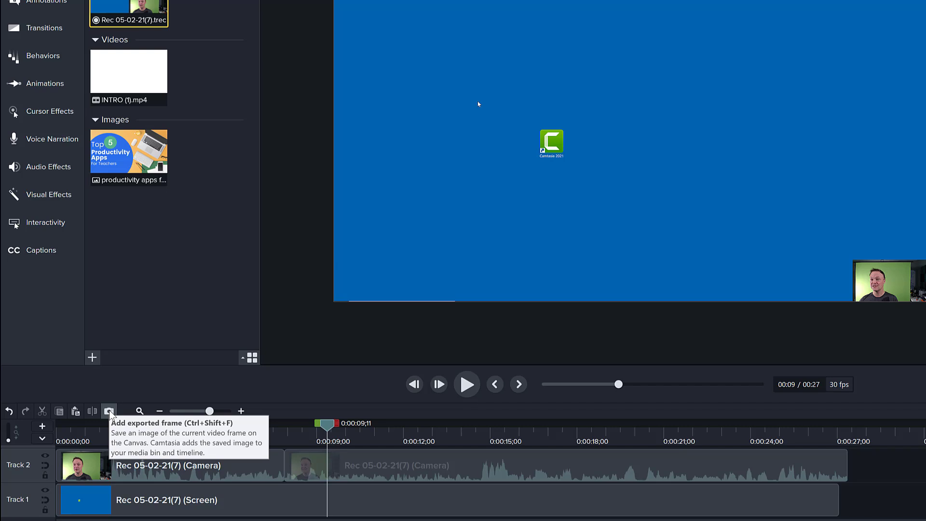
right_click(331, 429)
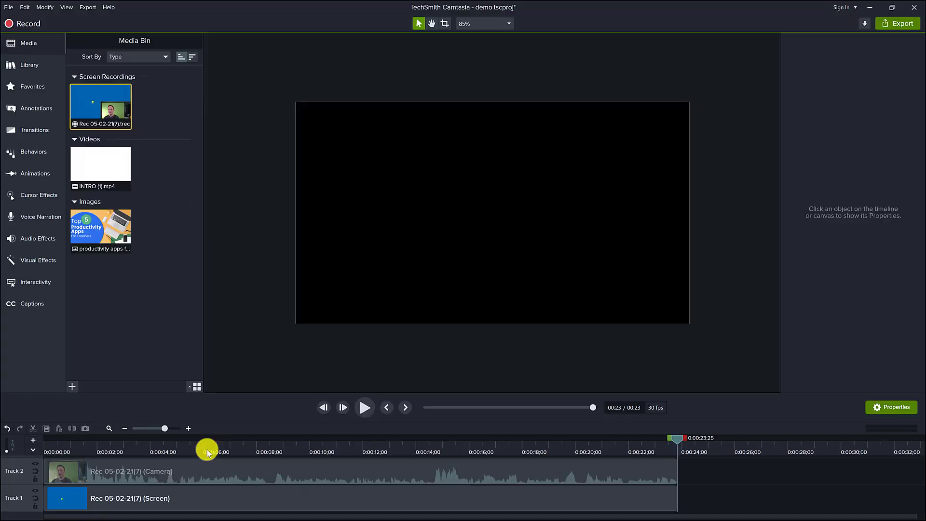
Split all tracks at 0:00:09;18 and again at 0:00:11;03.
click(207, 438)
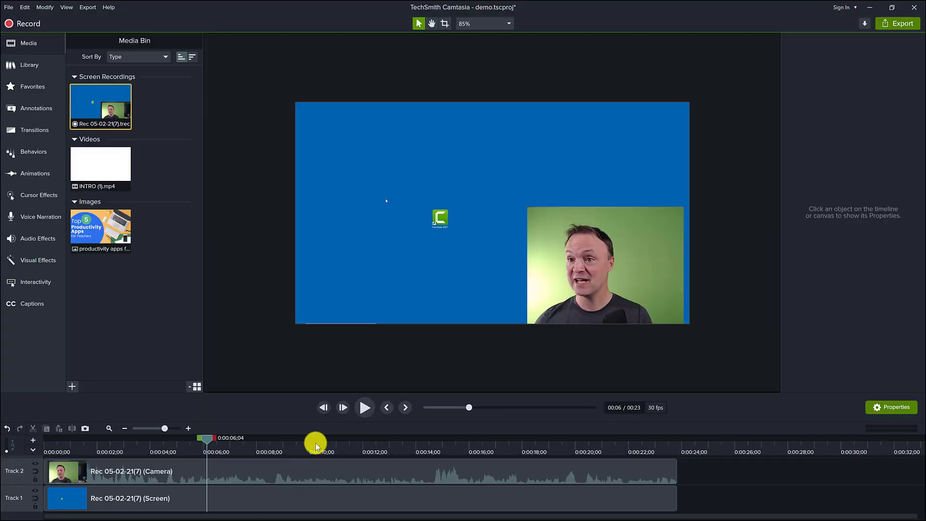
click(299, 445)
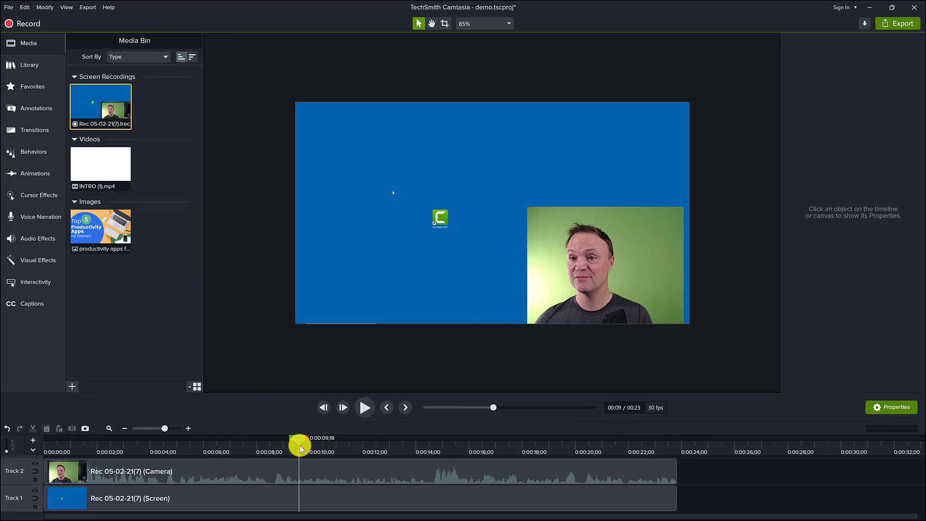
right_click(299, 441)
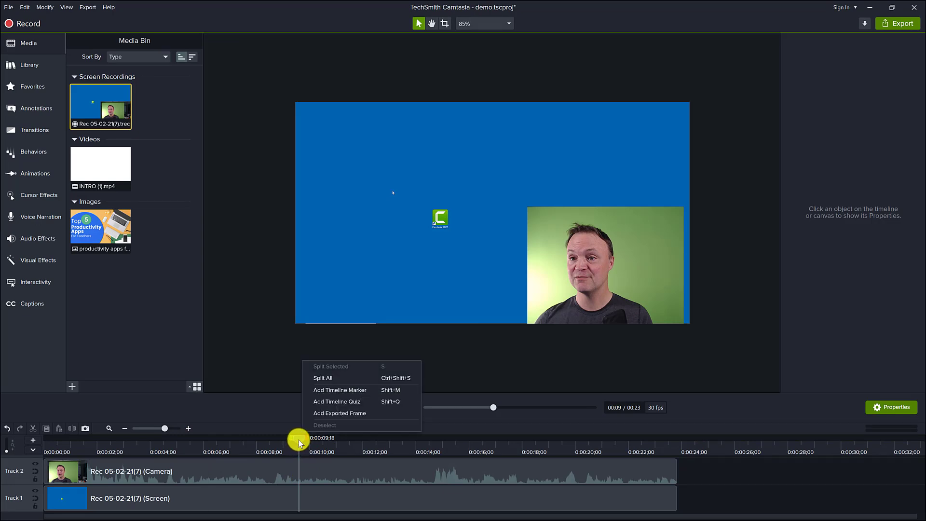
click(331, 384)
drag(300, 438, 337, 441)
right_click(337, 441)
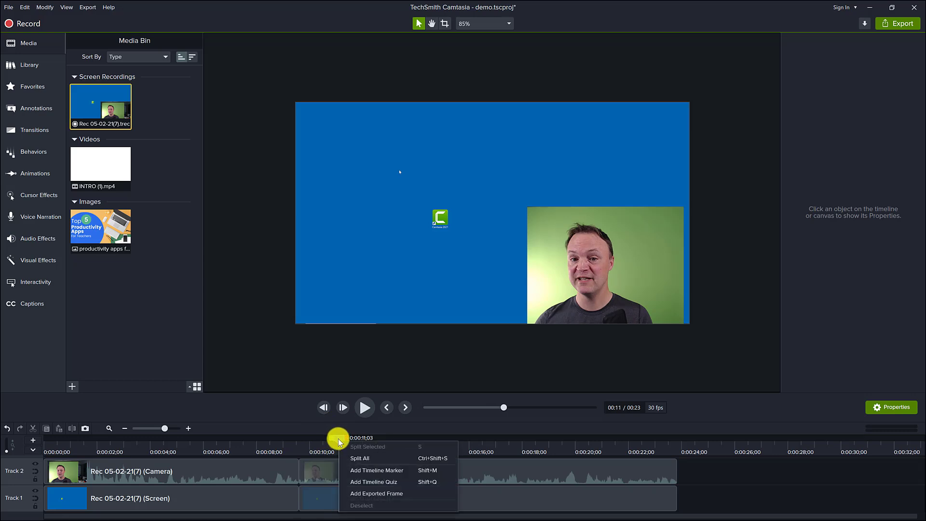
click(357, 459)
Delete the short camera and screen segments between the two splits and shift the remaining clips back to close the gap.
click(314, 500)
ctrl+click(314, 477)
double_click(314, 478)
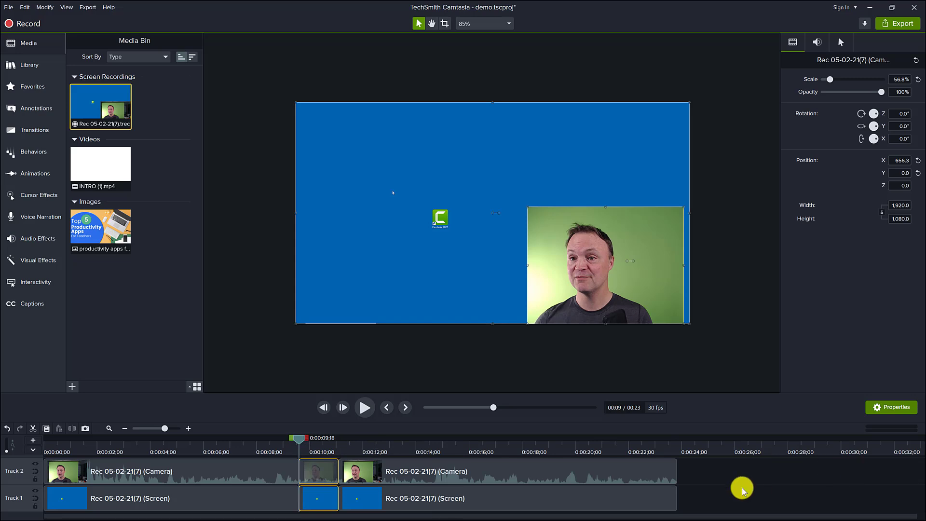
key(Delete)
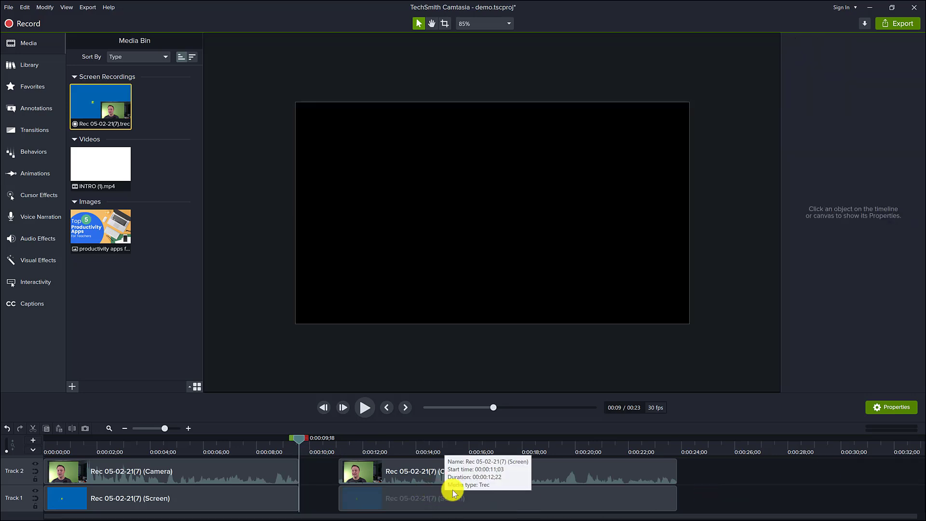
click(346, 492)
drag(345, 492, 319, 497)
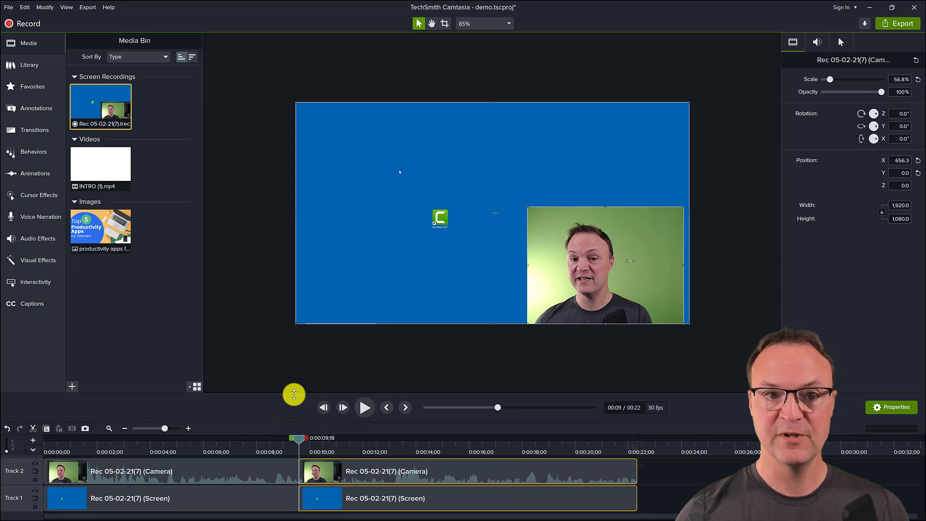
Enlarge the timeline area and place the productivity apps image on a new third track at about 3.5 seconds.
drag(294, 395, 294, 288)
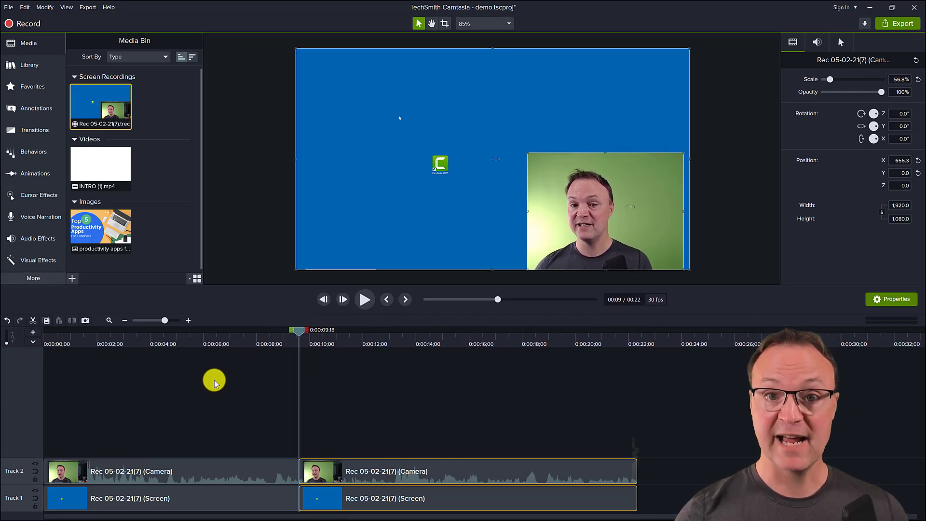
click(34, 333)
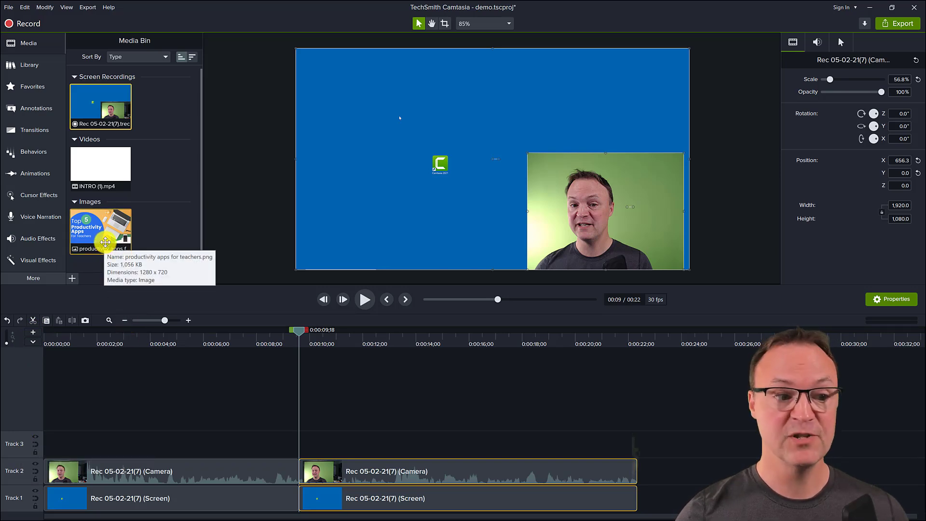
drag(105, 242, 137, 441)
Play the timeline from 0:00:03;03 until the productivity apps image appears and stop at 0:00:04;21.
click(130, 341)
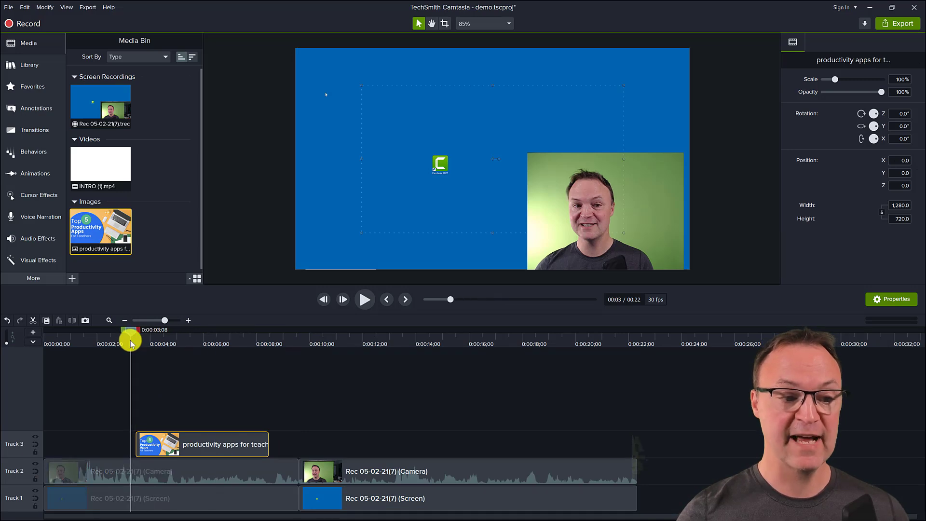
click(126, 333)
key(space)
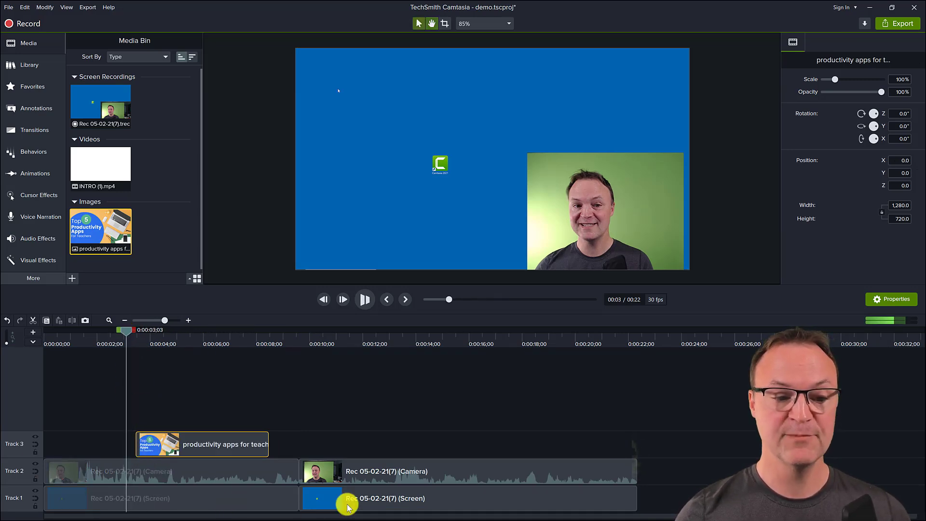
click(480, 173)
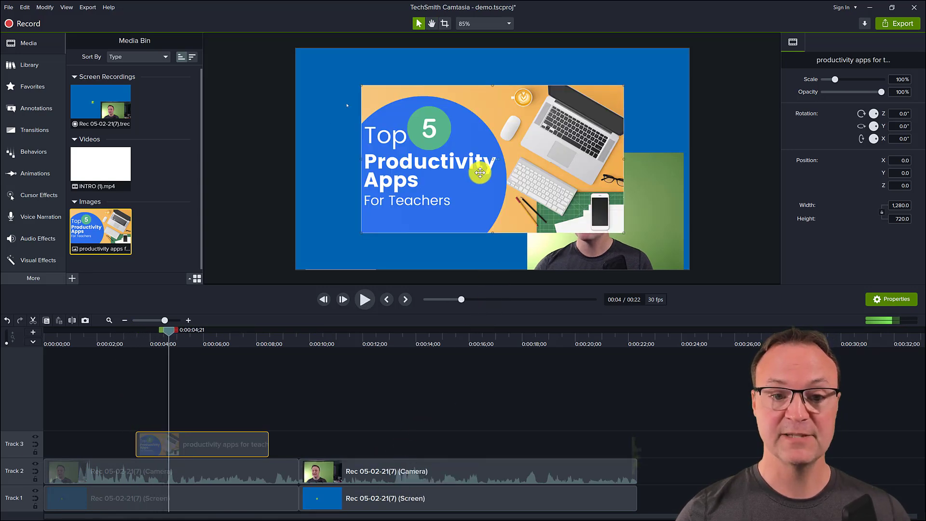
Scale the productivity apps image to about 78% in the canvas's upper-left area, around X -394 and Y 191, and preview it.
drag(480, 173, 425, 146)
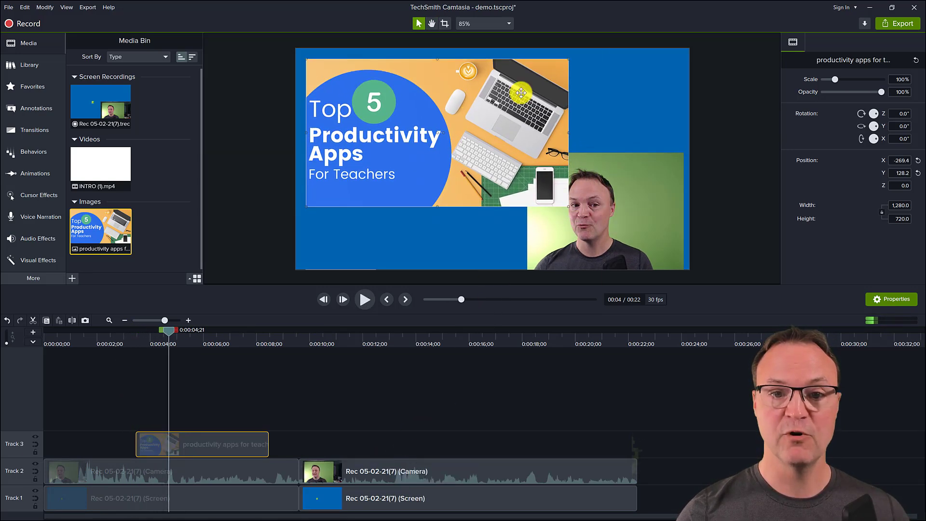
drag(568, 60, 511, 107)
drag(450, 150, 453, 122)
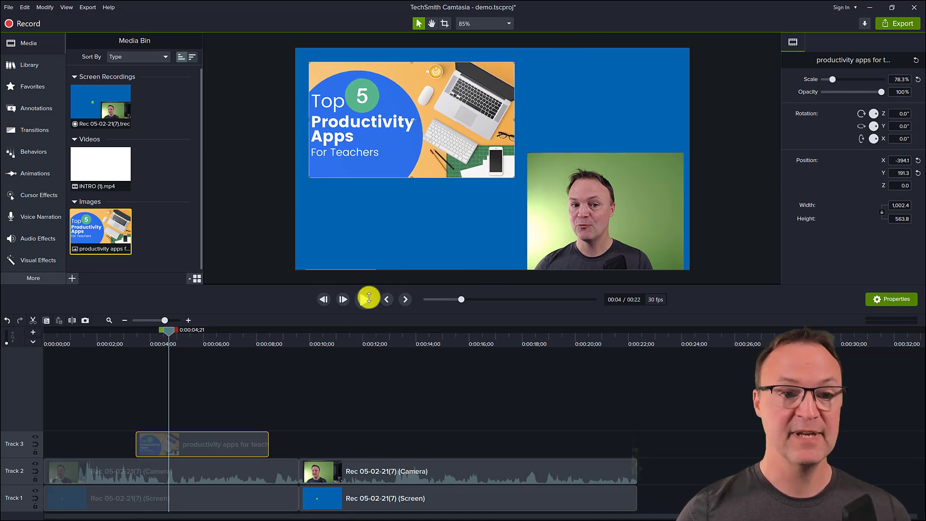
key(space)
key(space)
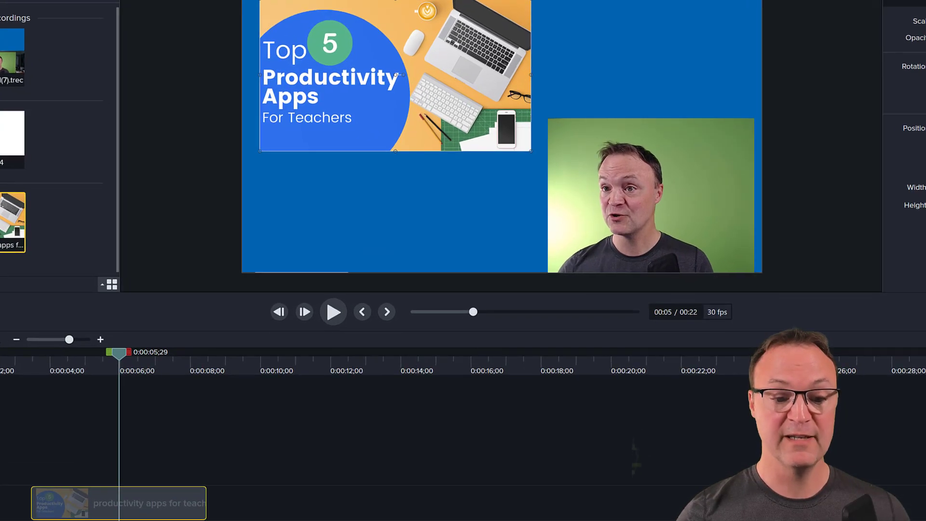
Separate the audio from the video of the second camera clip onto Track 3.
click(652, 195)
right_click(342, 185)
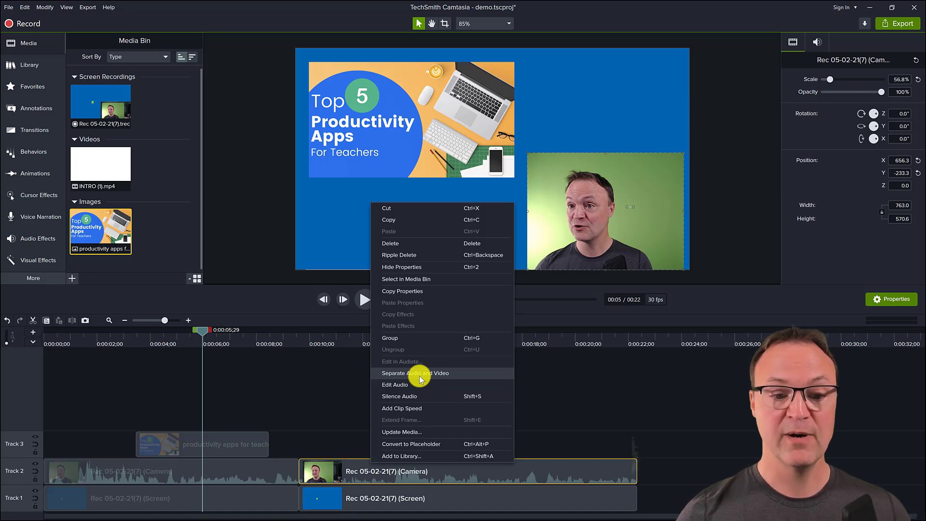
click(419, 376)
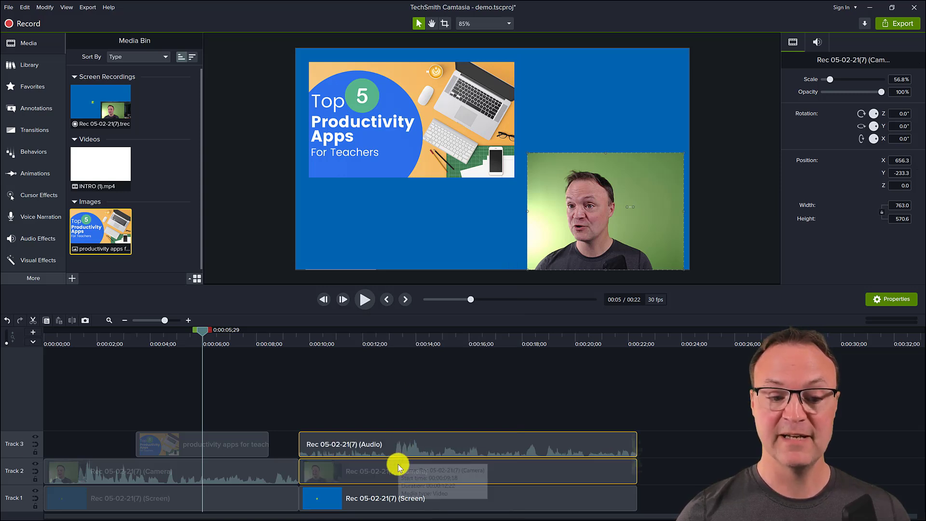
mouse_move(405, 448)
mouse_down()
mouse_move(412, 422)
mouse_move(404, 443)
mouse_up()
click(697, 471)
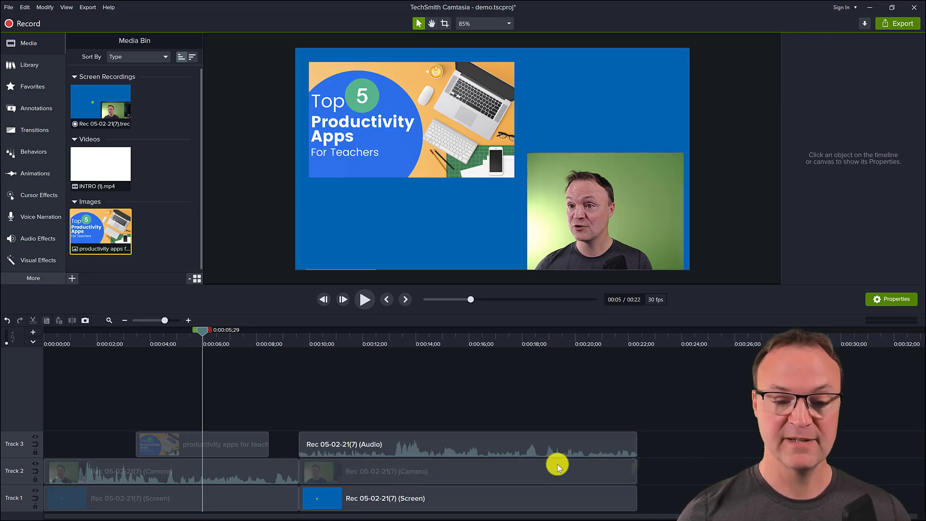
Adjust the separated audio clip to a lower volume level and deselect it.
click(502, 451)
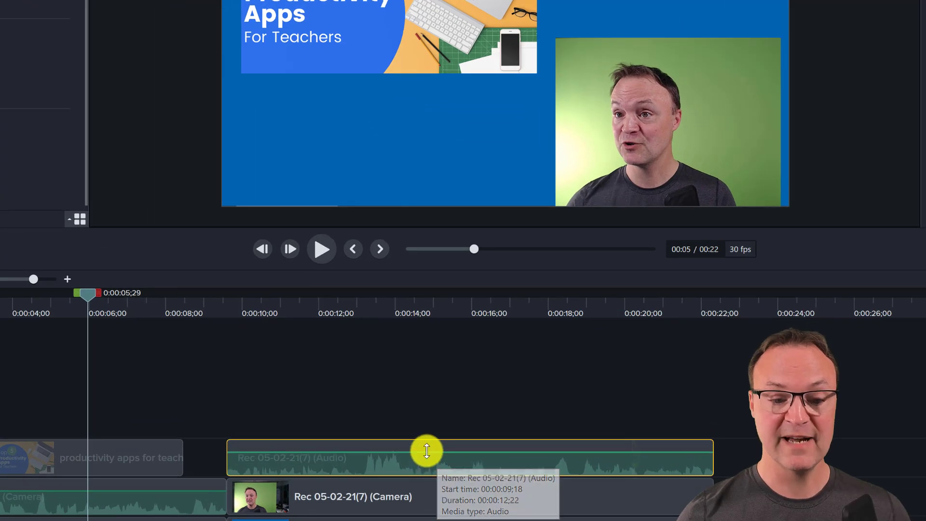
drag(428, 452, 426, 472)
drag(425, 472, 436, 460)
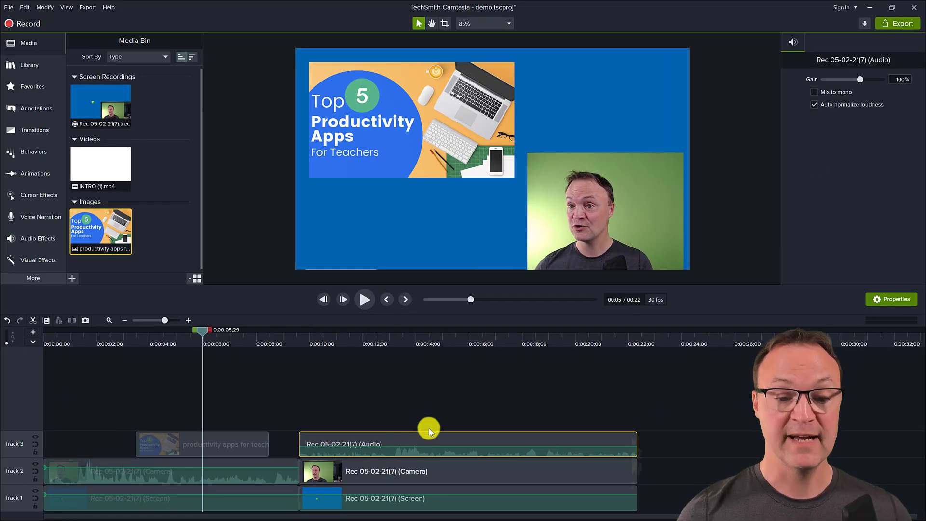
click(430, 419)
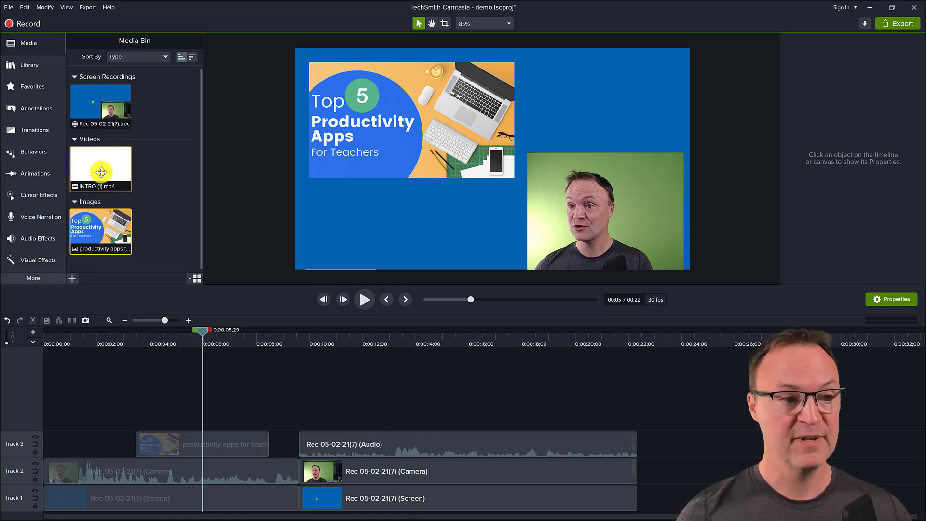
Delete the second audio, camera and screen clips and place INTRO (1).mp4 on Track 2 at 0:00:09;18.
drag(333, 384, 400, 499)
key(Delete)
drag(97, 165, 300, 466)
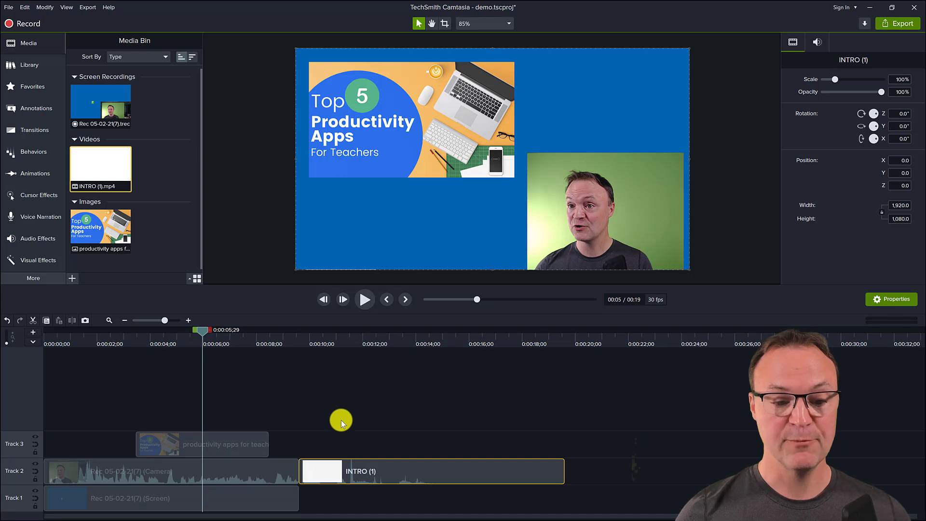
Preview the INTRO (1) clip on Track 2 and open its clip options.
click(339, 337)
key(space)
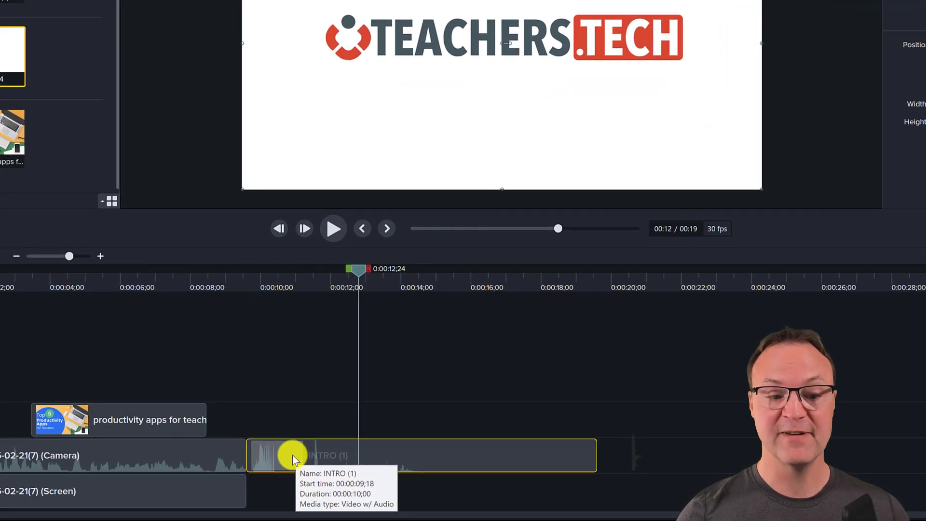
right_click(293, 455)
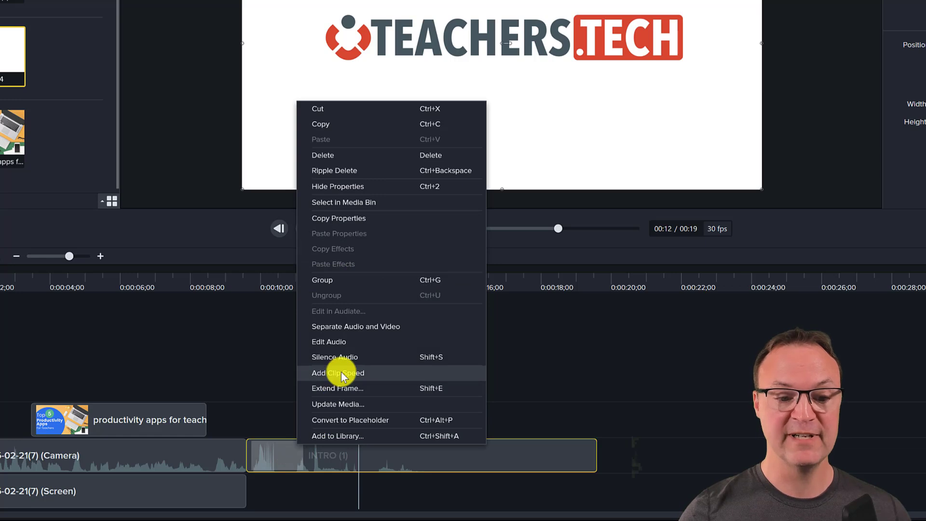
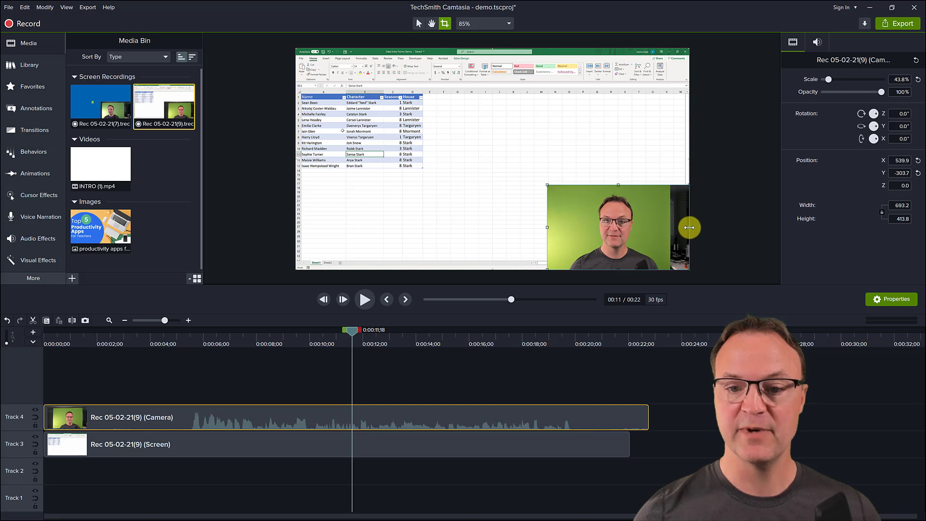
Crop the dark strip off the camera clip's right side to a width of about 594, and play the recording back.
drag(689, 227, 670, 228)
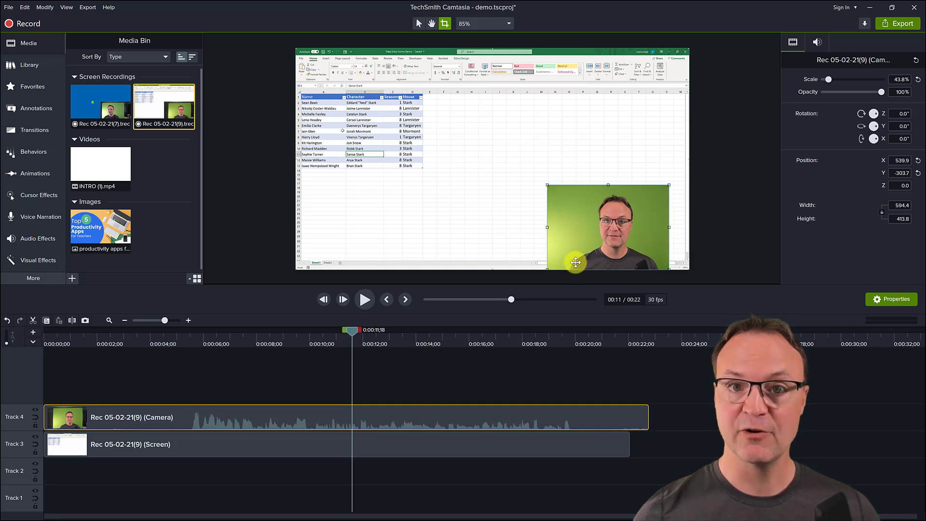
drag(353, 330, 153, 330)
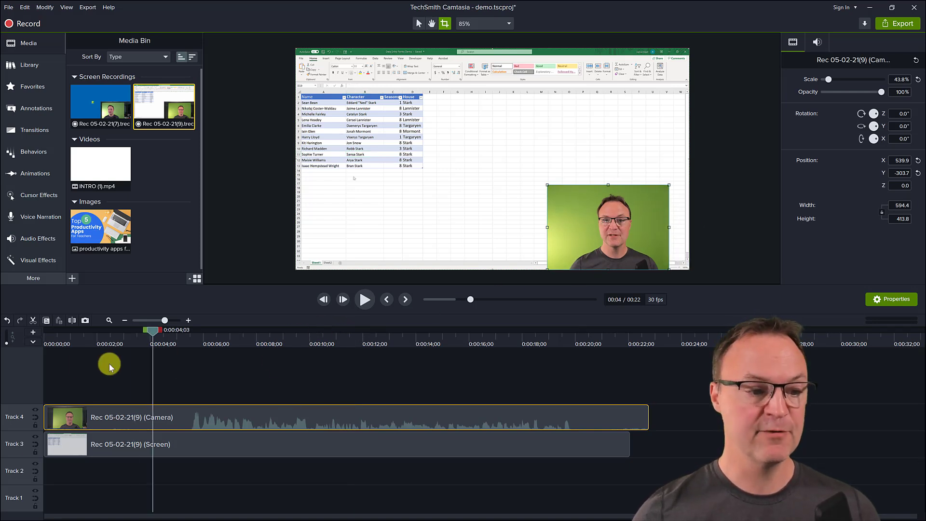
key(ctrl+Home)
key(space)
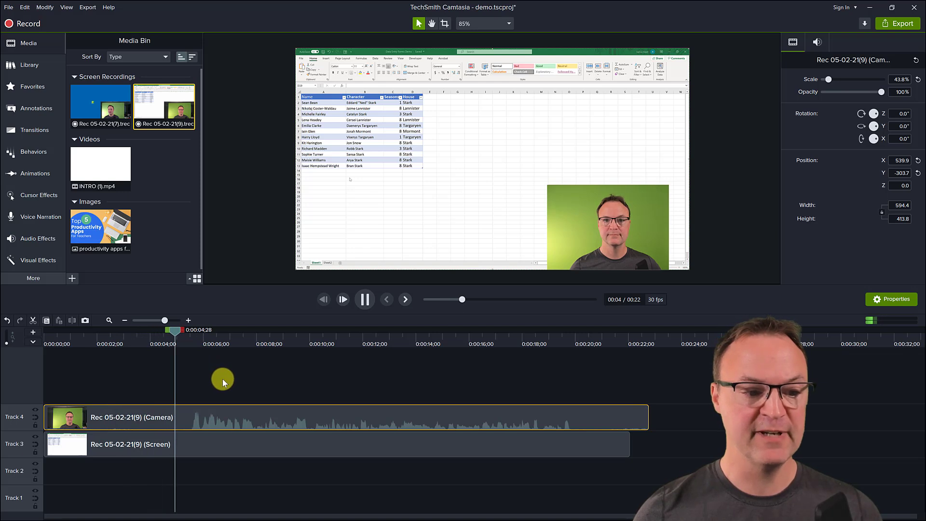
Split all tracks at 0:00:05;11 and delete the camera and screen segments before the cut.
key(space)
right_click(186, 330)
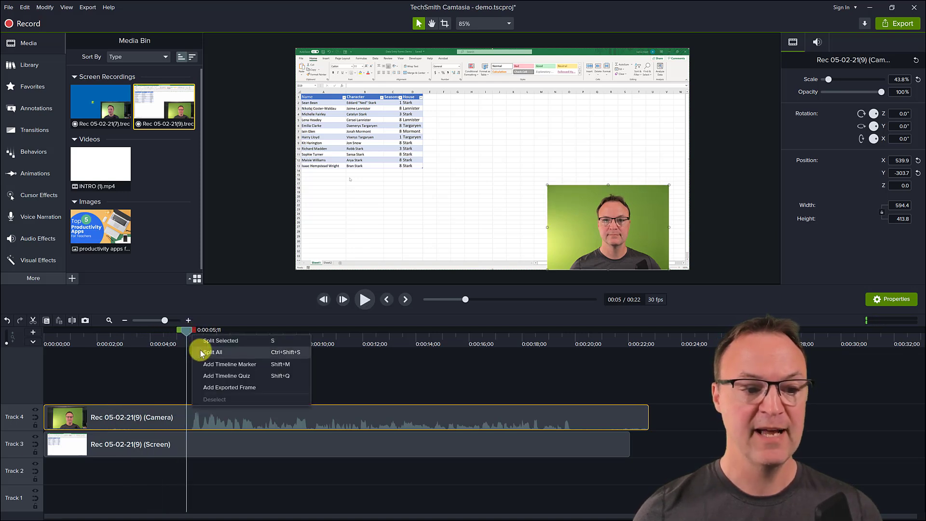
click(202, 353)
click(184, 454)
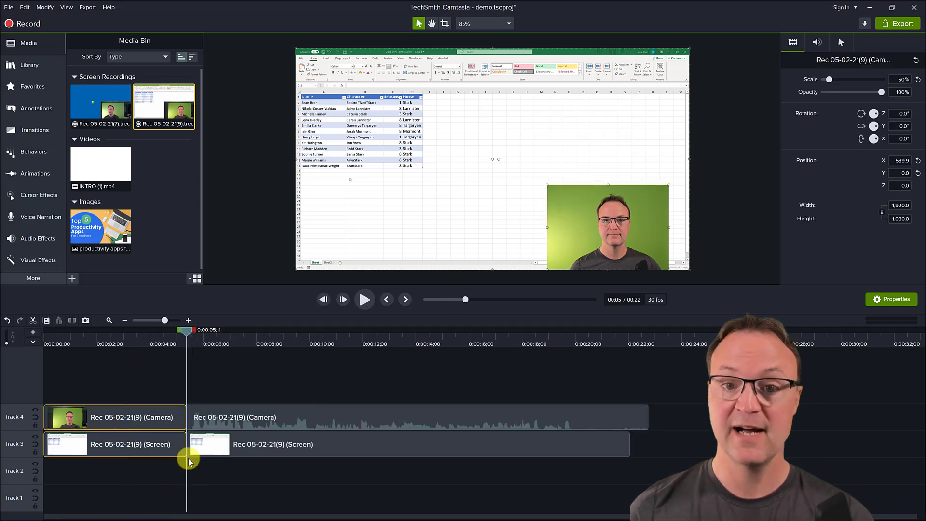
key(Delete)
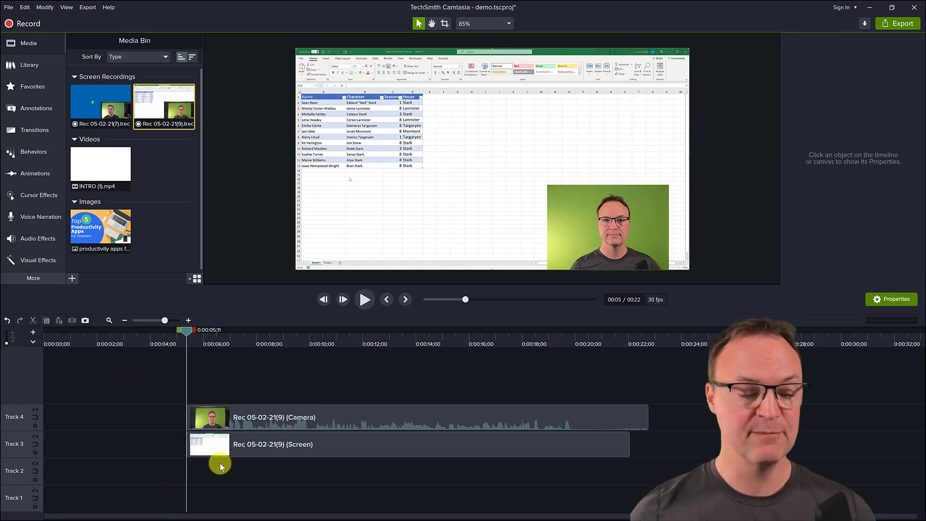
Move the remaining camera and screen clips to the start of the timeline and preview them from near the beginning.
click(216, 415)
drag(215, 415, 73, 417)
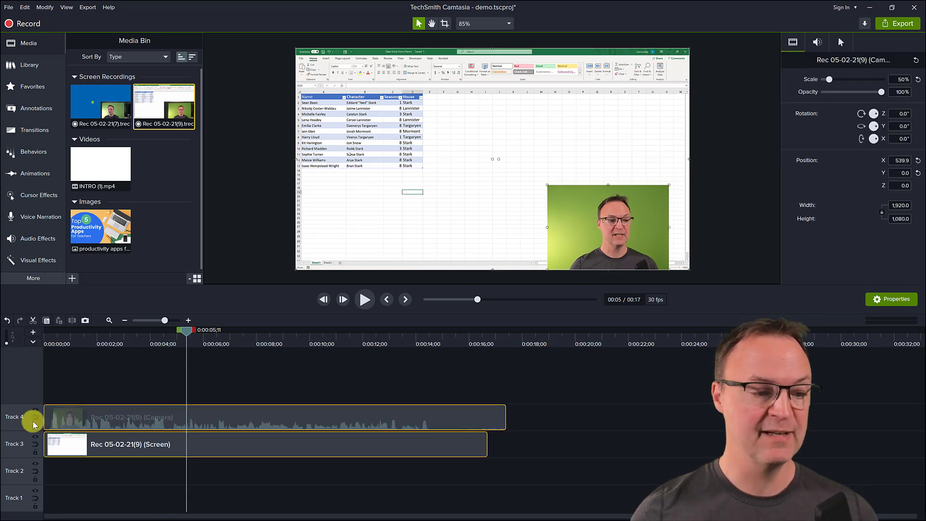
click(184, 330)
drag(169, 337, 50, 355)
key(space)
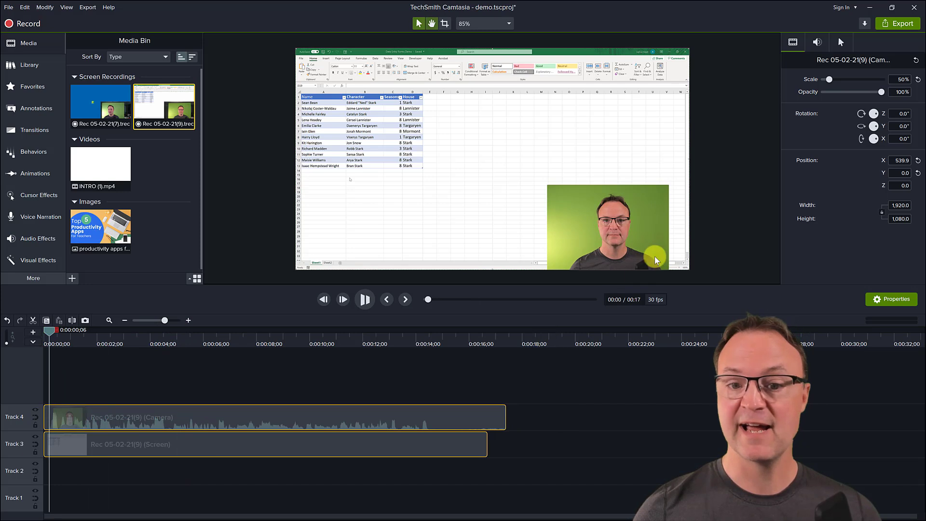
click(603, 229)
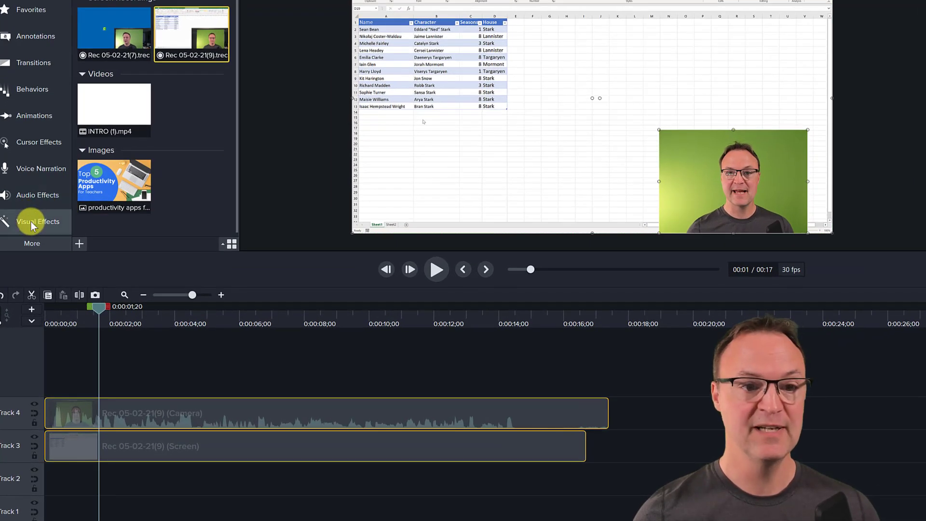
Apply the Remove a Color visual effect to the selected camera and screen clips, and select only the camera clip.
click(31, 221)
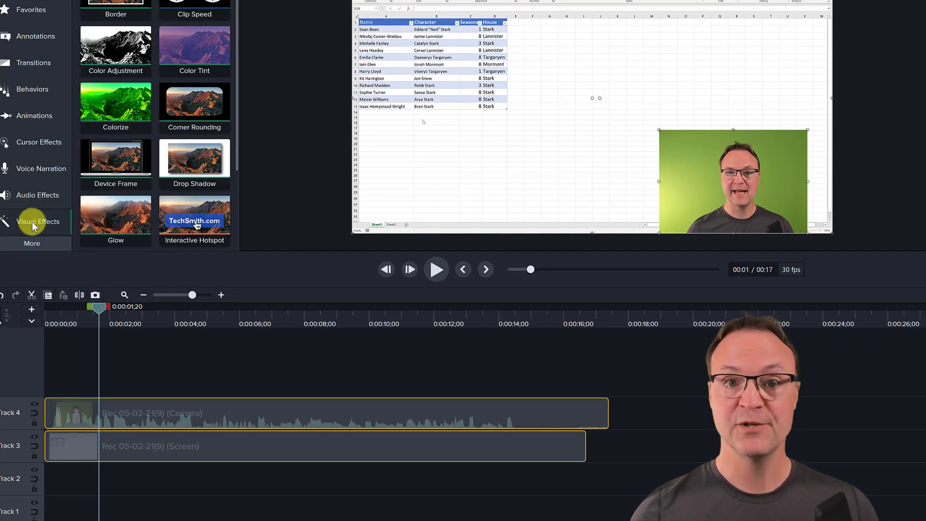
scroll(175, 95, down, 2)
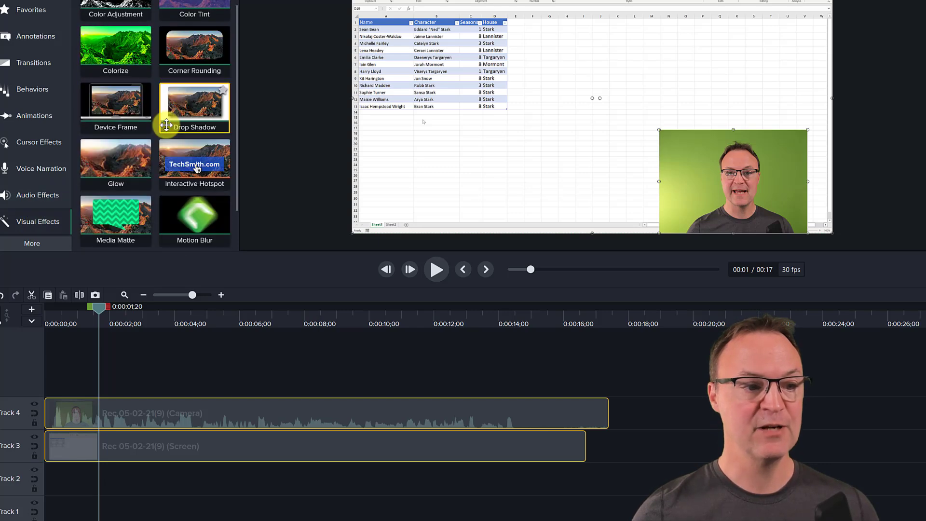
scroll(145, 180, down, 2)
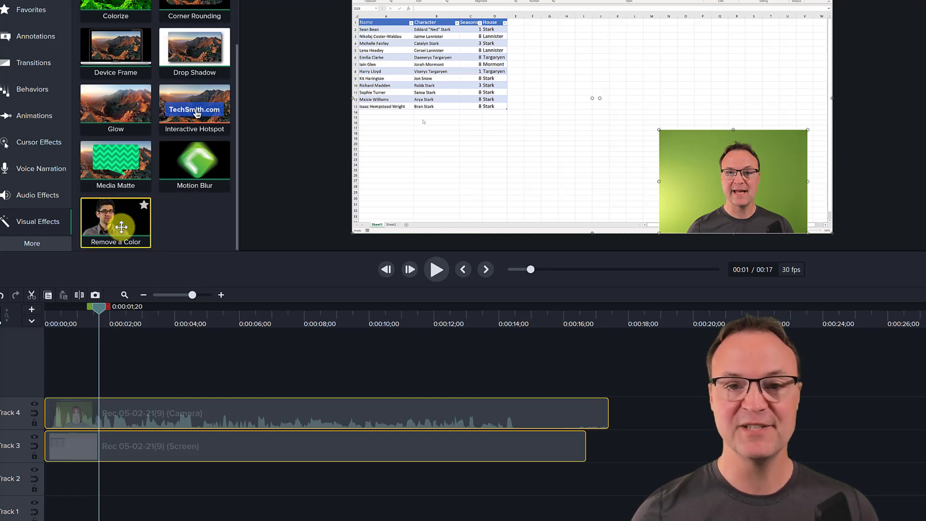
drag(121, 225, 221, 406)
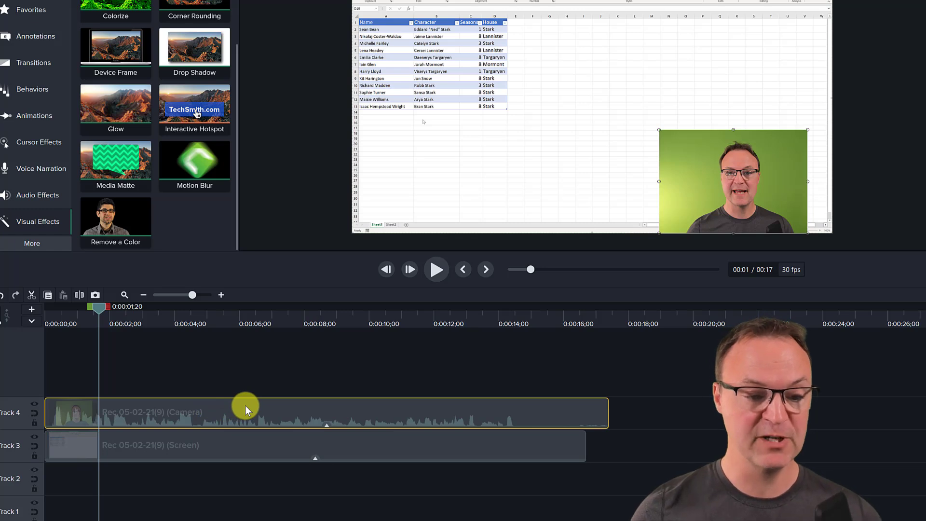
click(293, 473)
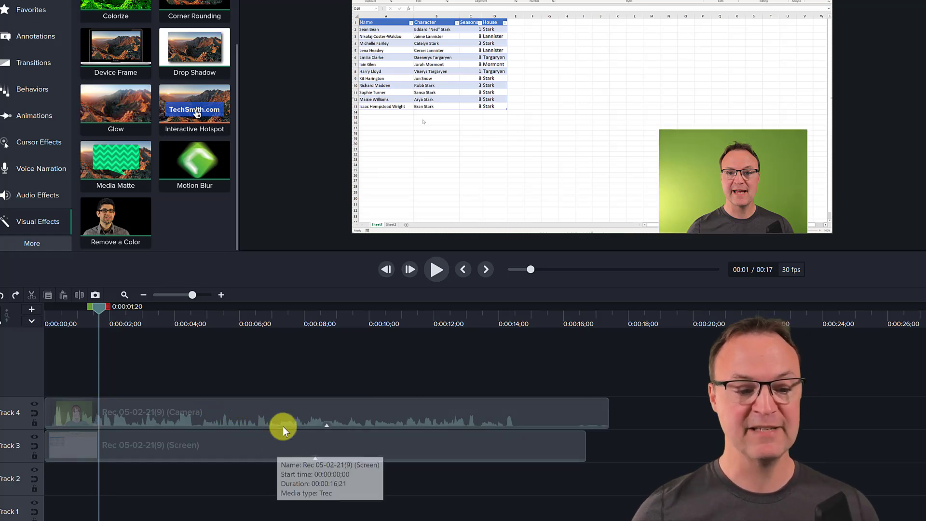
click(268, 415)
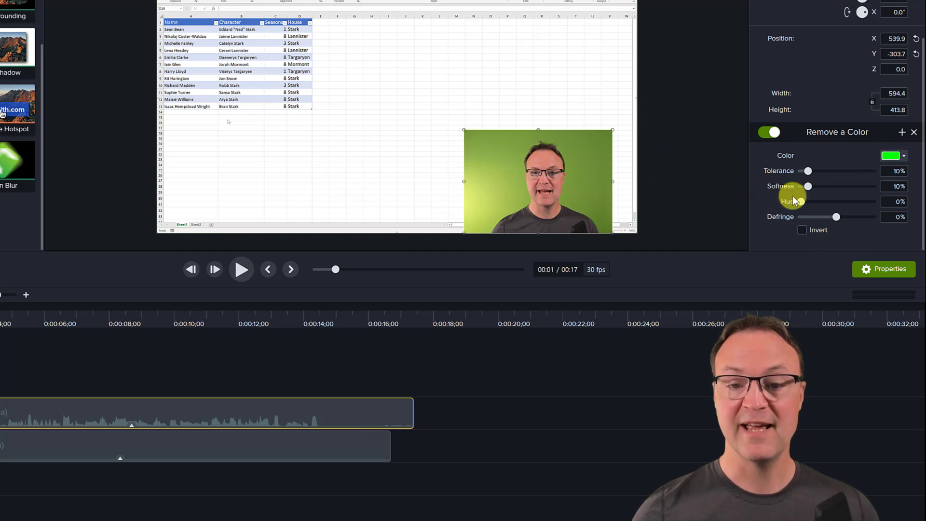
Set the camera clip's removed color by sampling the green background behind the presenter on the canvas.
click(891, 157)
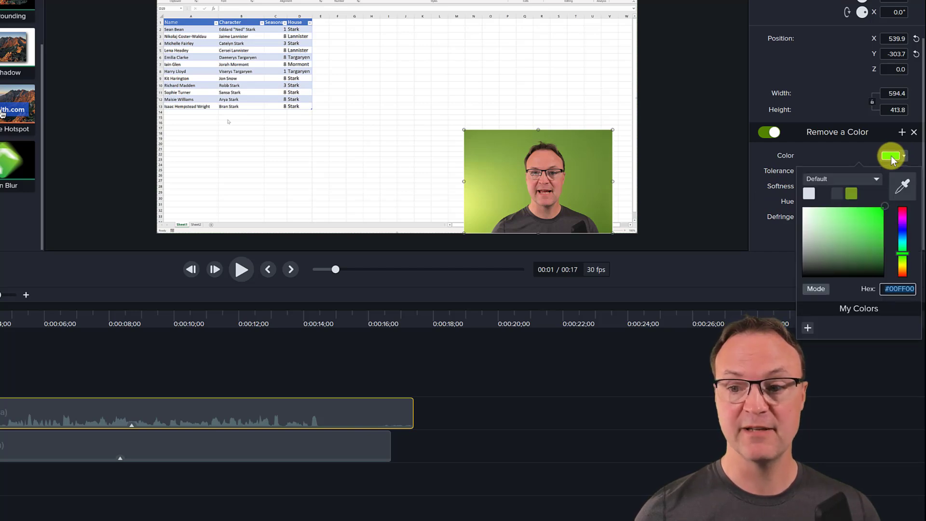
click(898, 188)
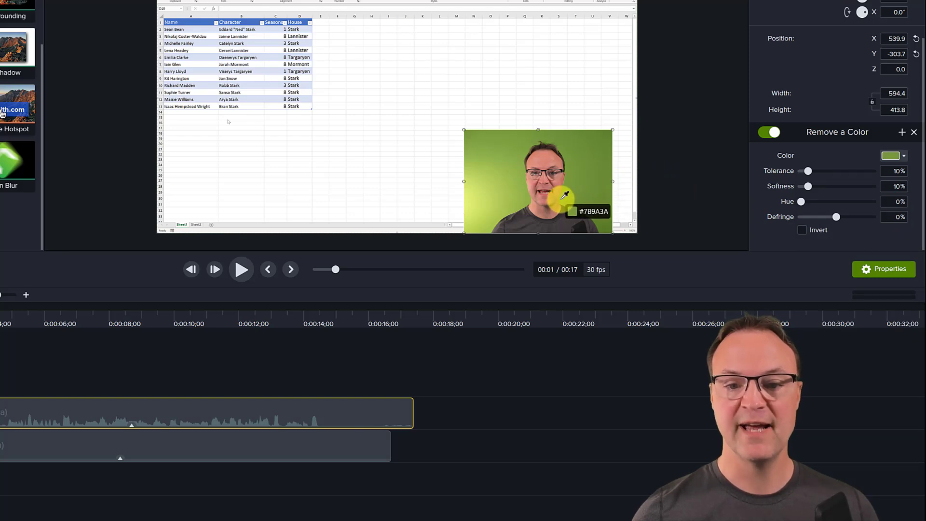
click(590, 181)
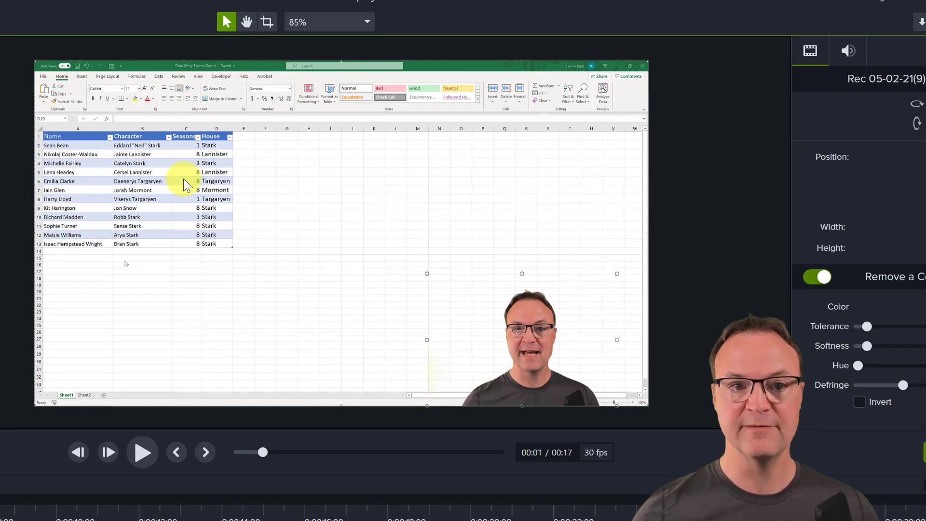
Try a Remove a Color tolerance of 13% on the camera clip, and undo it.
scroll(466, 395, down, 1)
scroll(466, 395, down, 1)
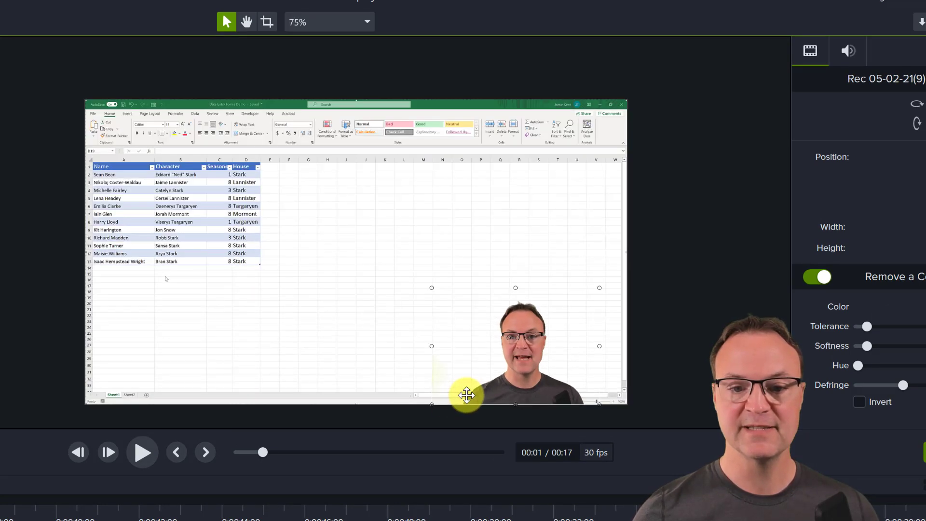
scroll(408, 250, up, 2)
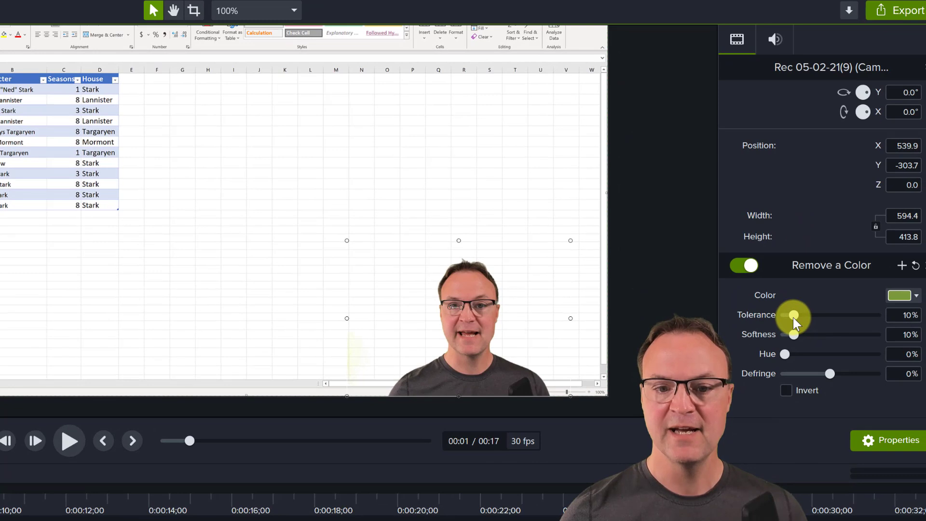
drag(793, 317, 795, 318)
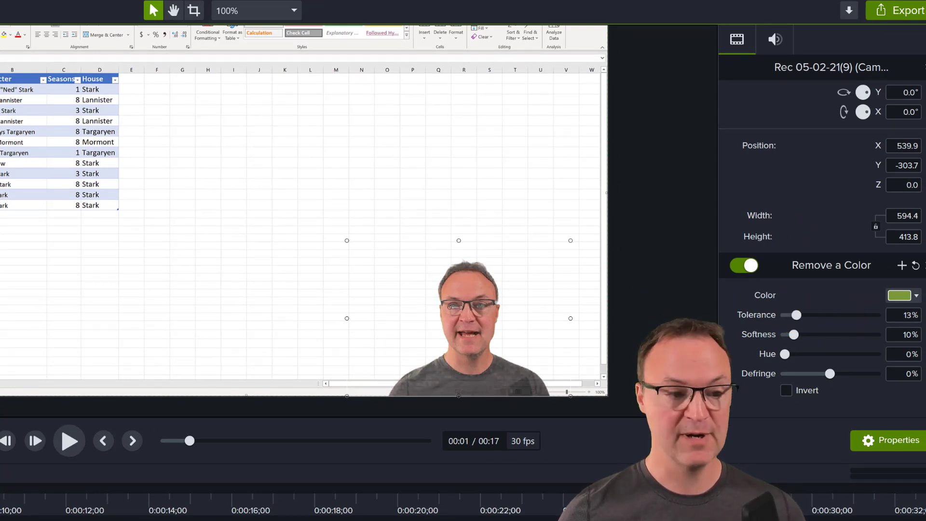
key(ctrl+z)
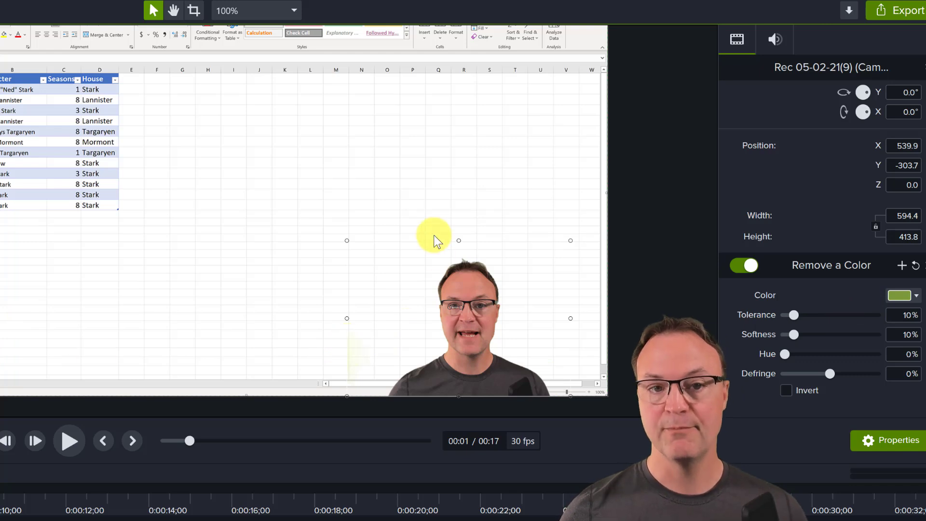
Crop the camera clip's left, right and top edges closer to the presenter, to about 508 by 384.
click(193, 13)
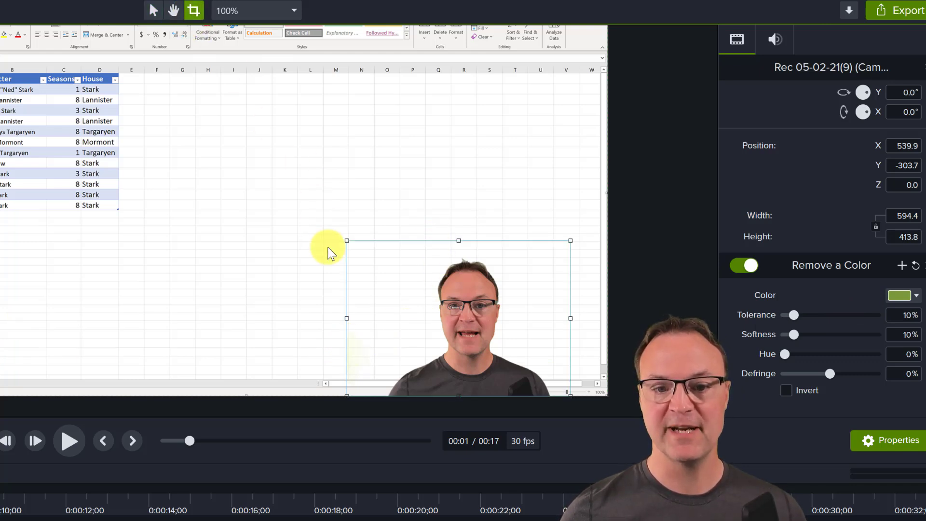
drag(345, 318, 372, 316)
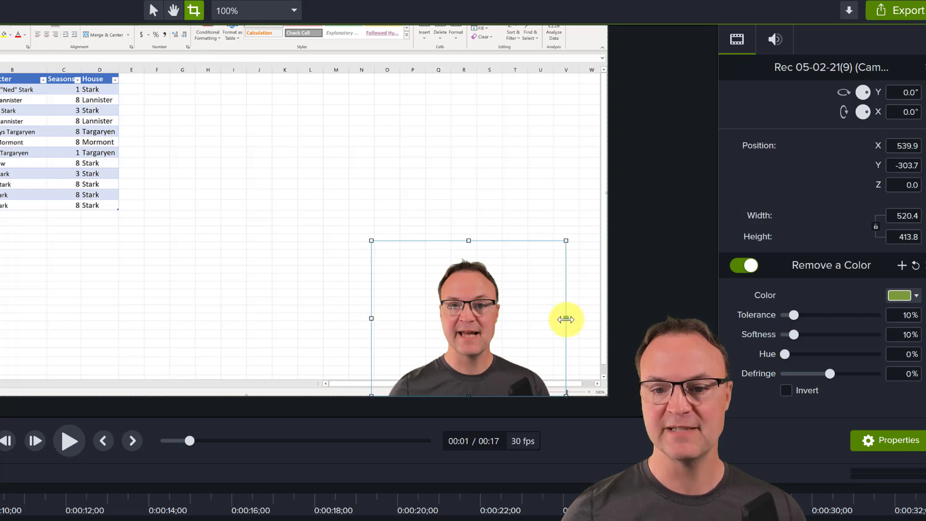
drag(564, 321, 563, 320)
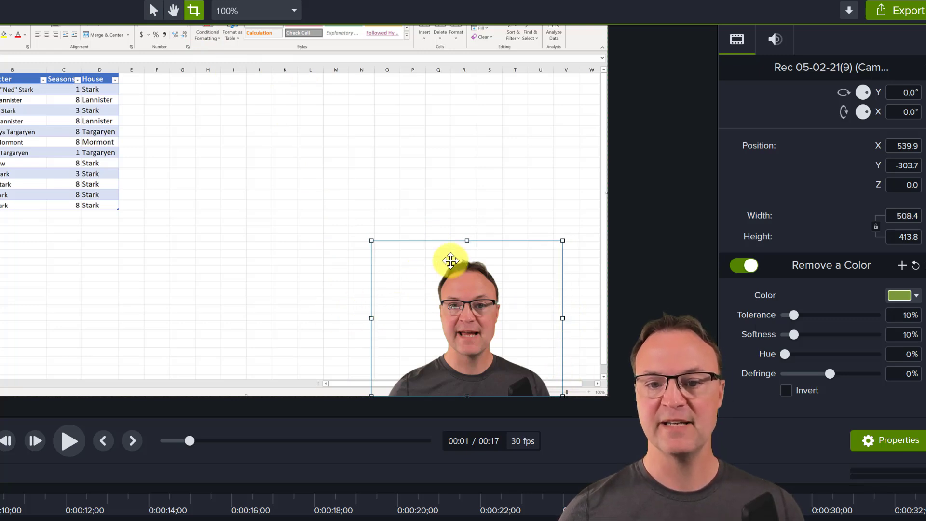
drag(466, 241, 467, 248)
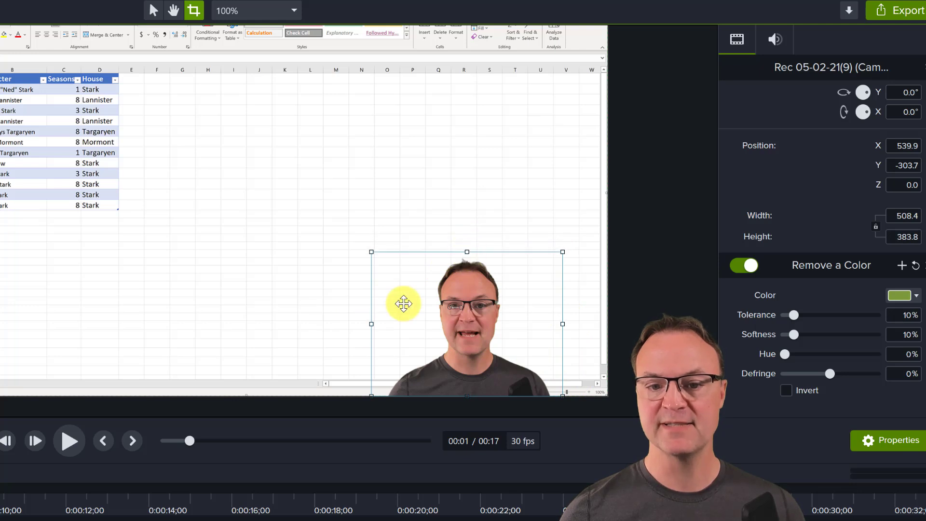
click(327, 324)
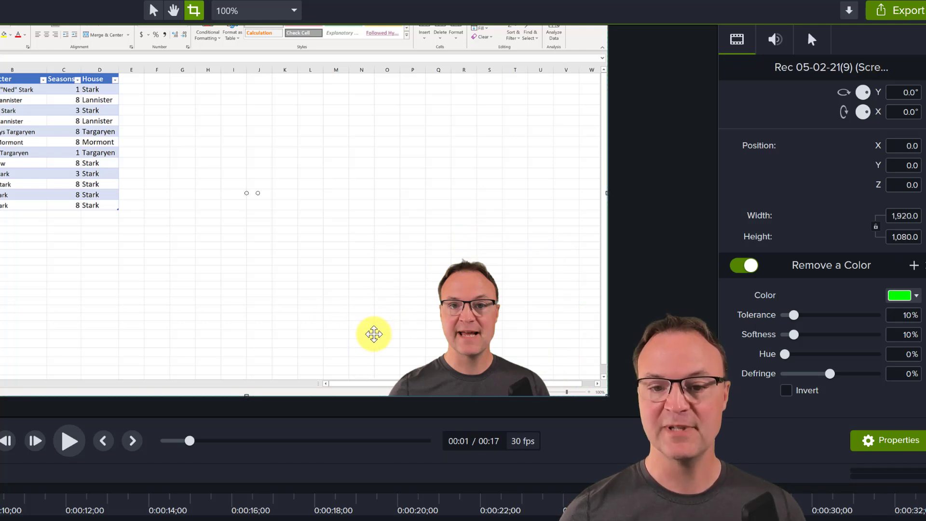
Play the recording to 0:00:04;21 and split only the camera clip on Track 4 there.
key(space)
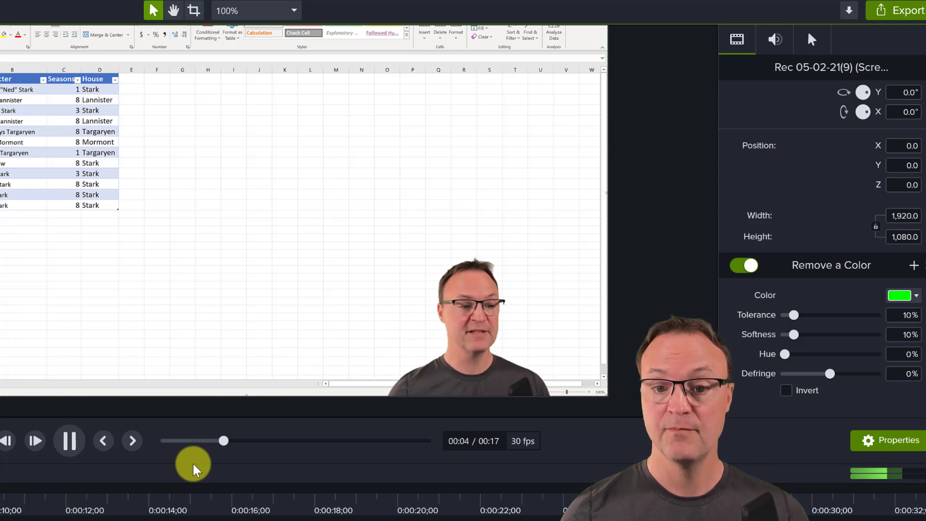
key(space)
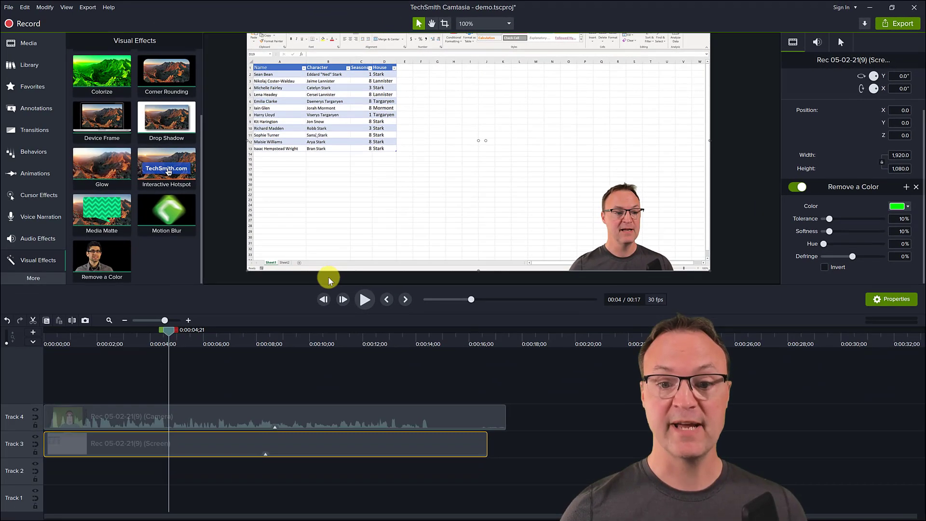
click(179, 414)
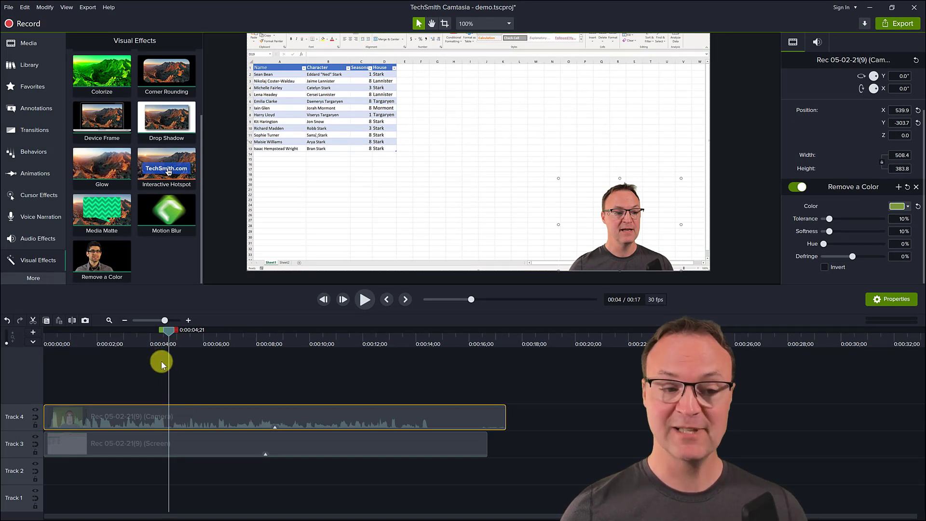
right_click(169, 330)
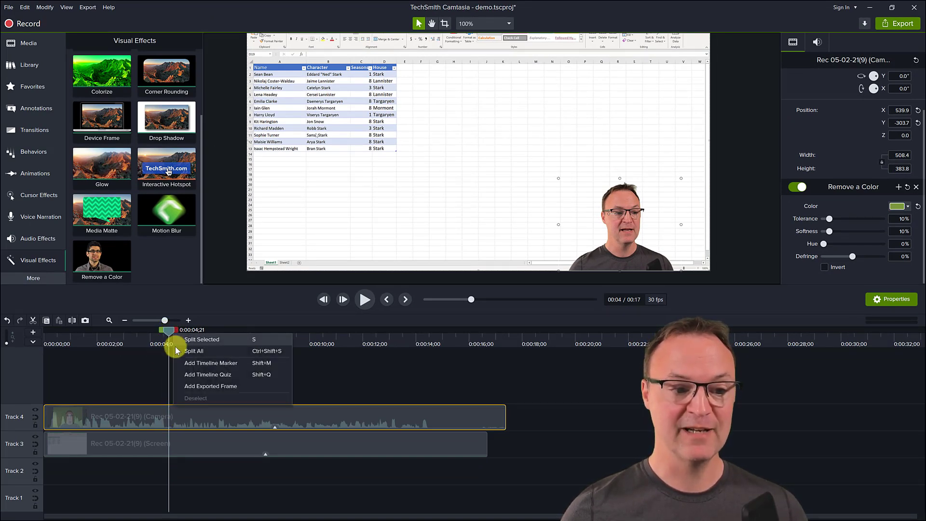
click(186, 341)
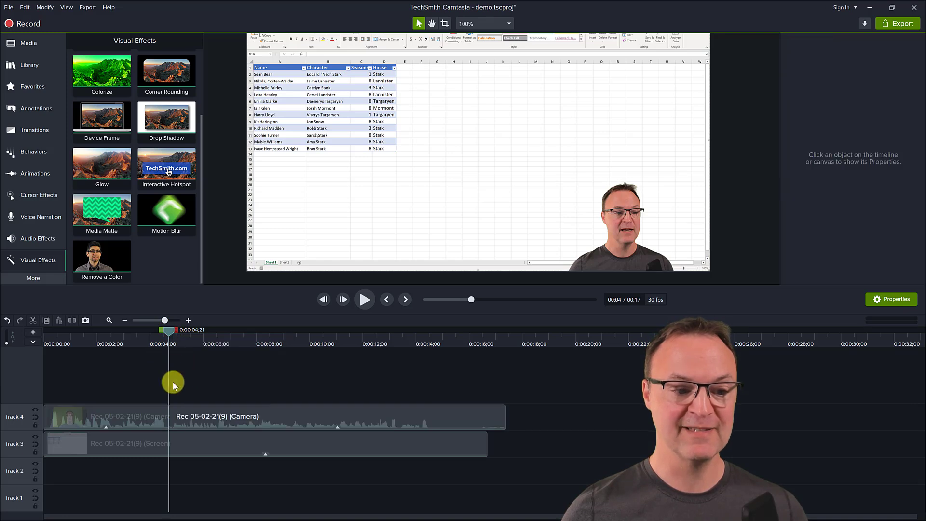
Set the opacity of the camera segment after the 0:00:04;21 split on Track 4 to 0%.
click(165, 332)
key(space)
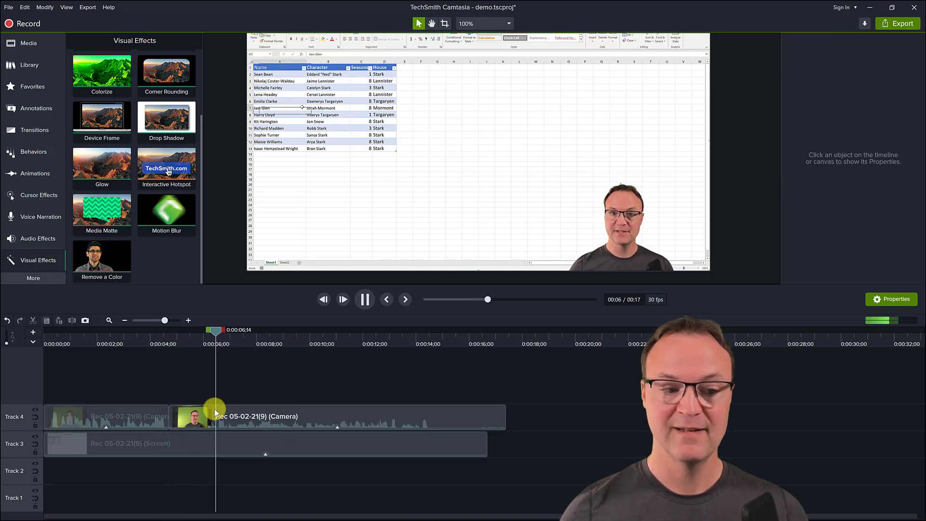
key(space)
click(196, 413)
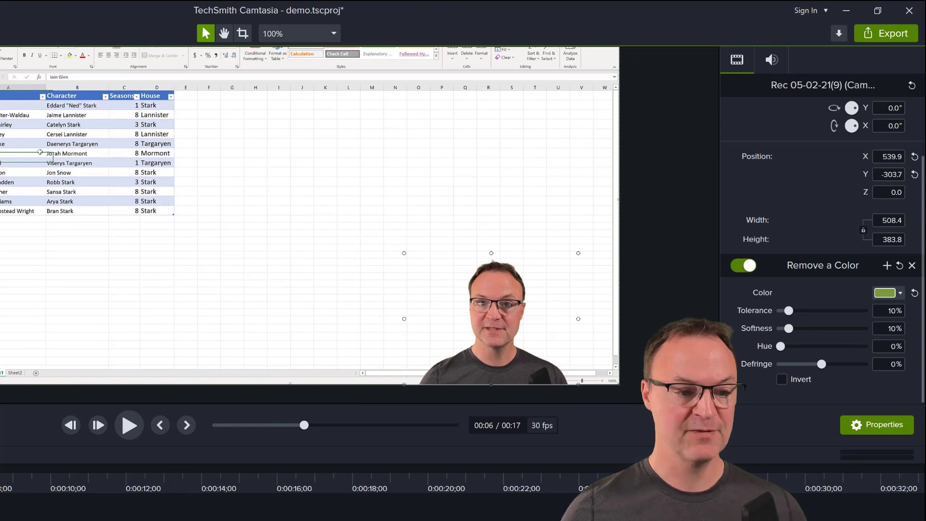
click(193, 520)
click(193, 520)
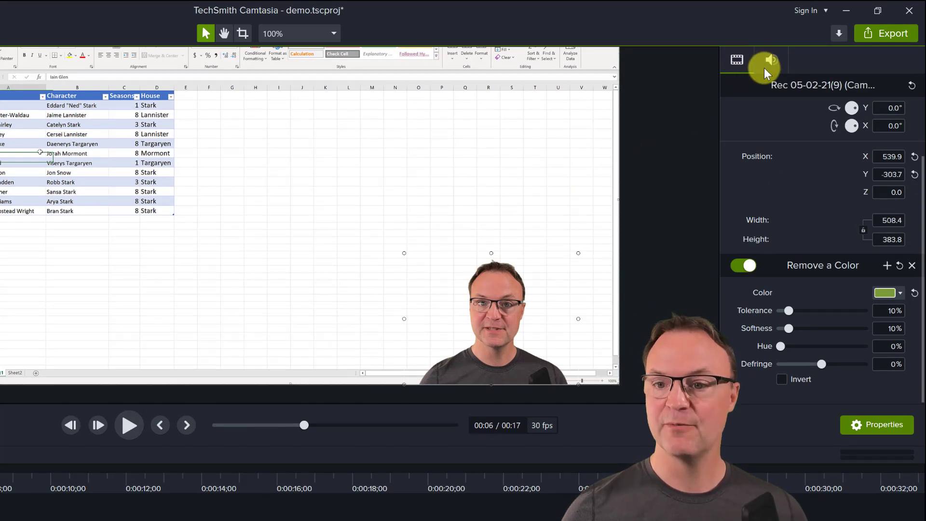
scroll(773, 152, up, 3)
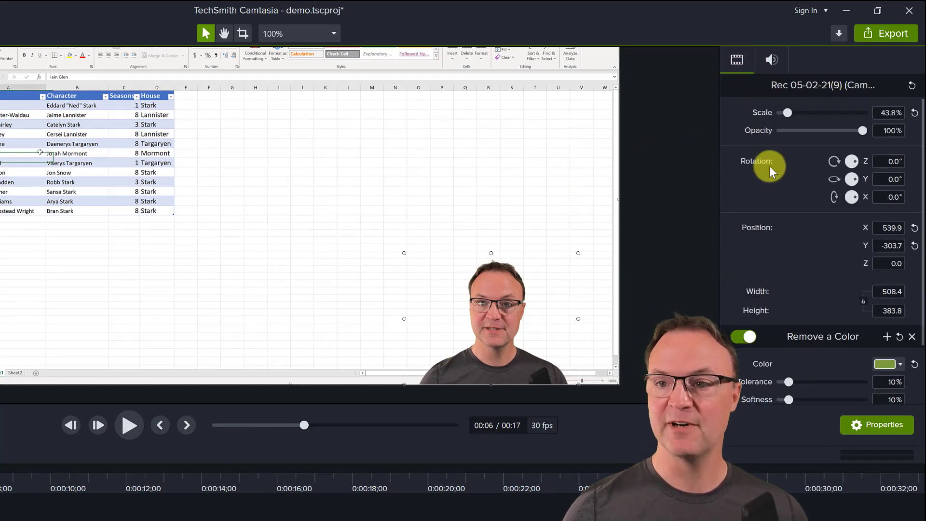
drag(860, 133, 784, 142)
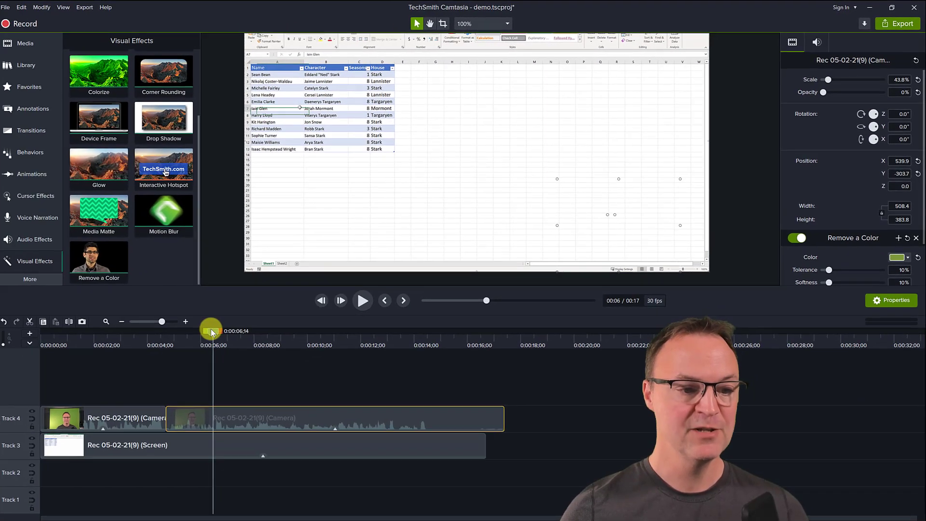
Play the hidden camera segment from its start to 0:00:09;06 and split only the camera clip there.
drag(211, 329, 166, 344)
key(space)
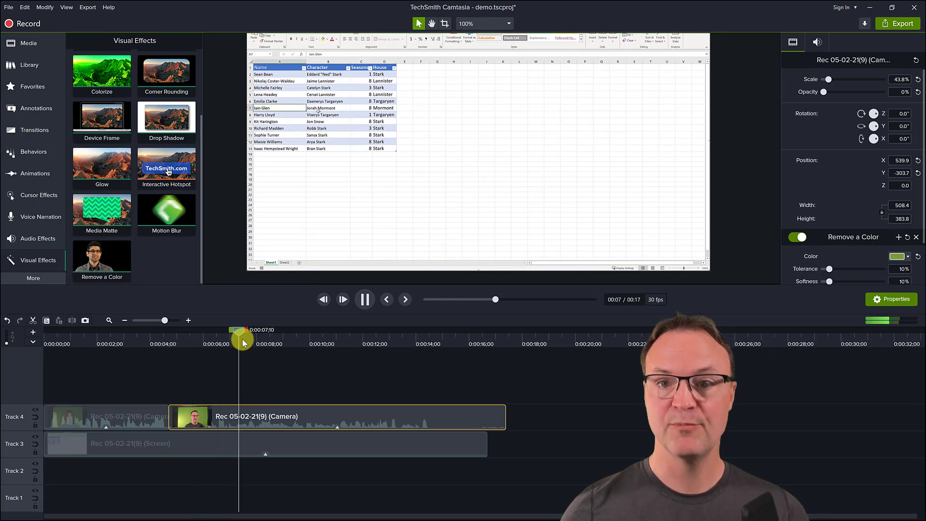
key(space)
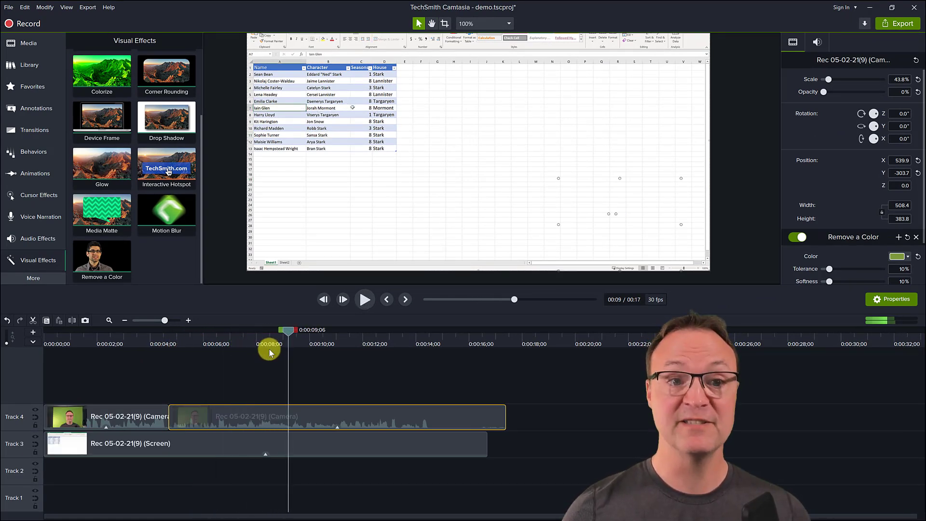
right_click(288, 330)
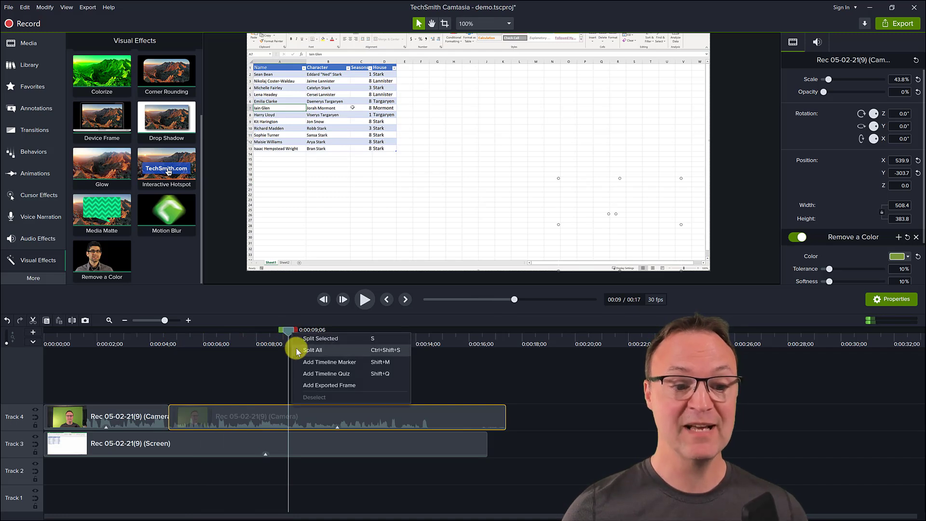
click(307, 340)
Restore the last camera segment on Track 4 to 100% opacity and play across the split to check it.
click(310, 419)
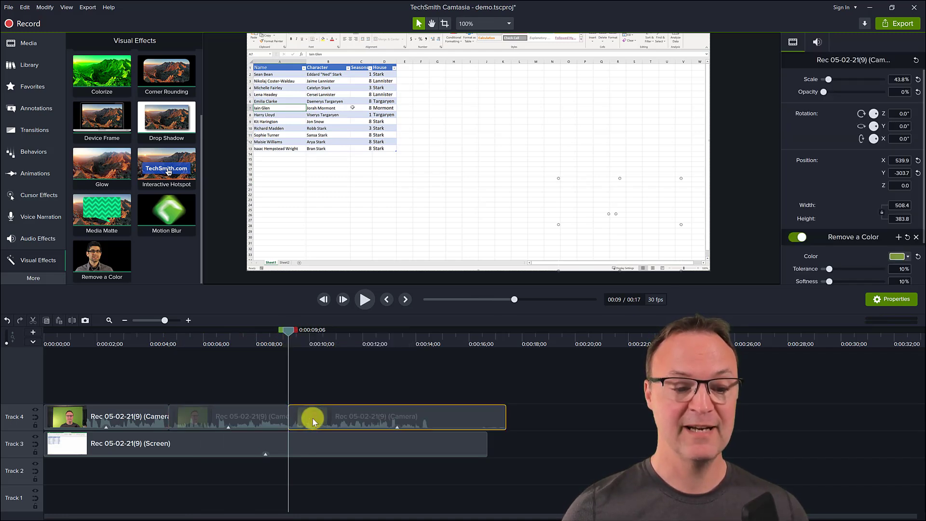
drag(825, 92, 881, 92)
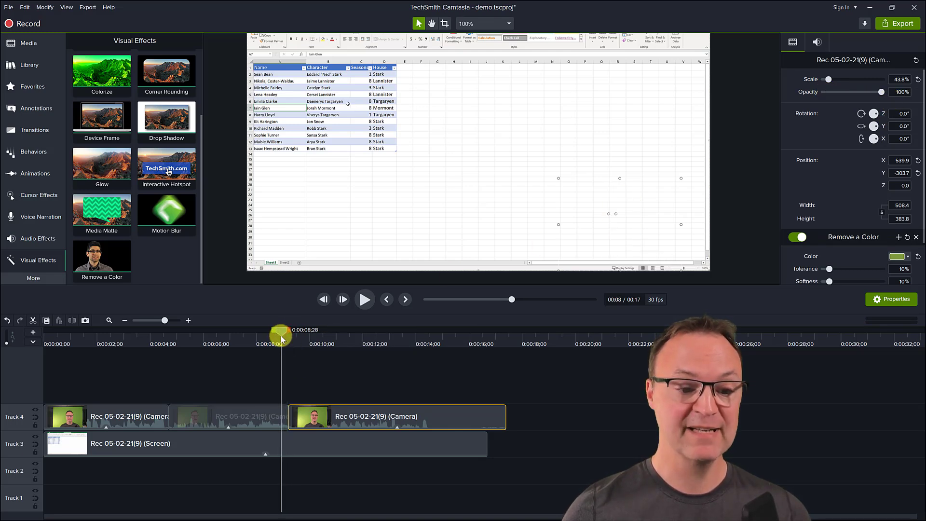
key(space)
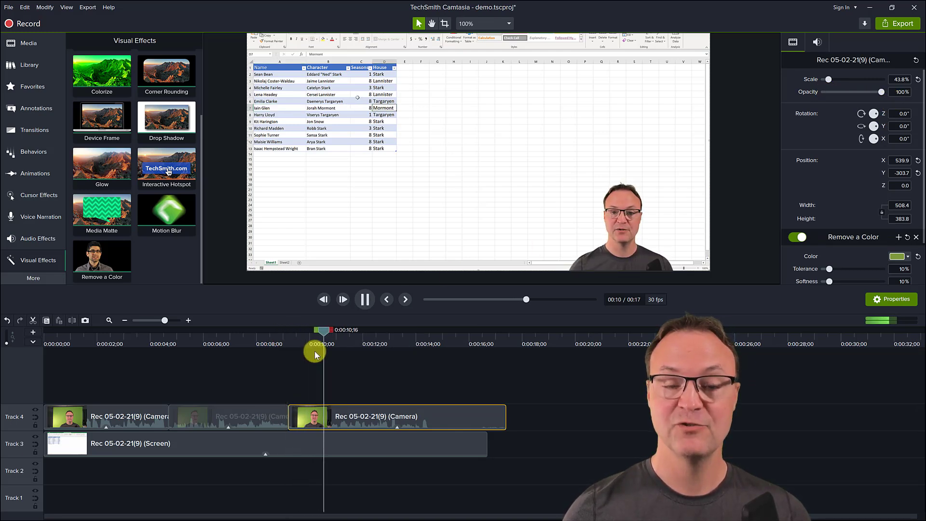
key(space)
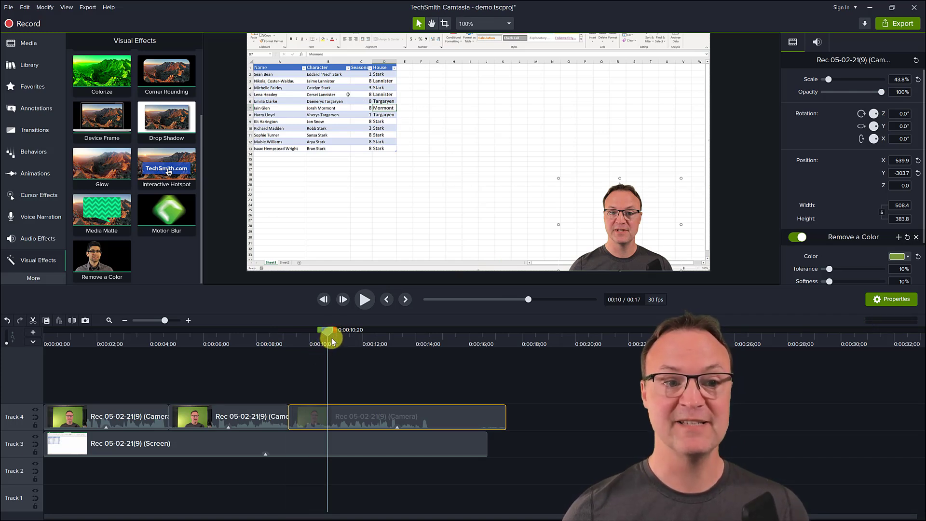
Add a Zoom-n-Pan animation to the screen clip at 0:00:10;20, framing the table with the scale at 64%.
click(309, 178)
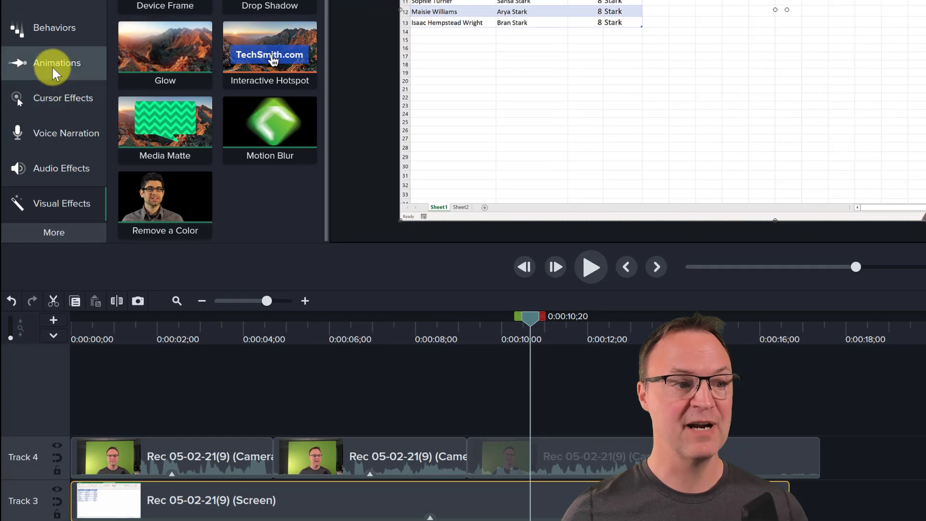
click(51, 67)
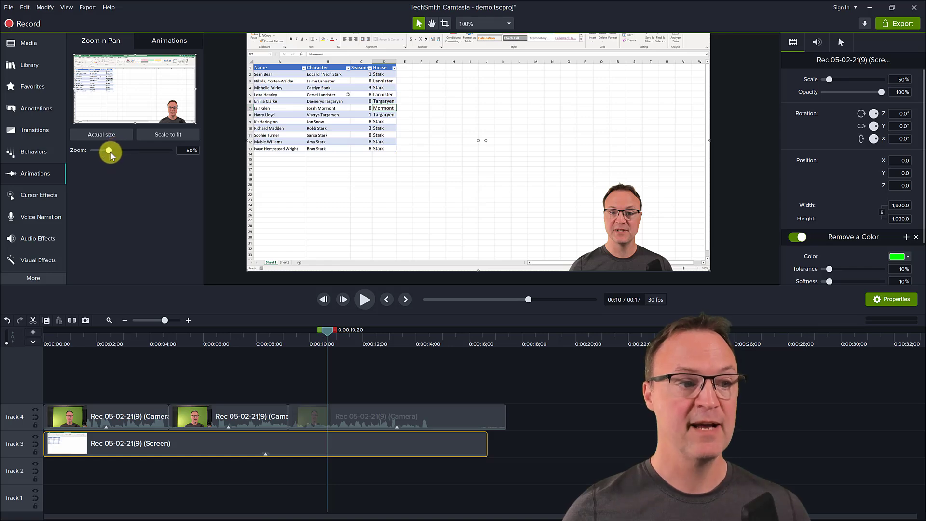
drag(110, 154, 116, 156)
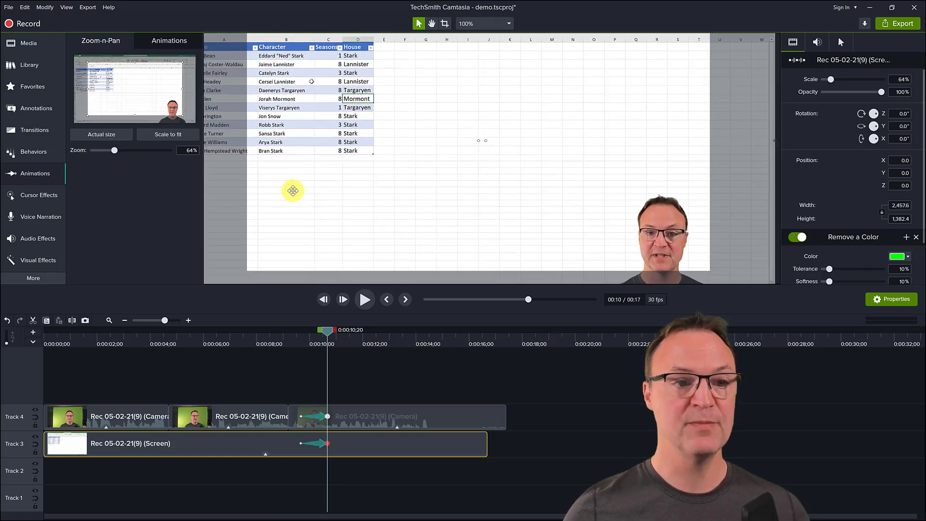
drag(294, 188, 351, 225)
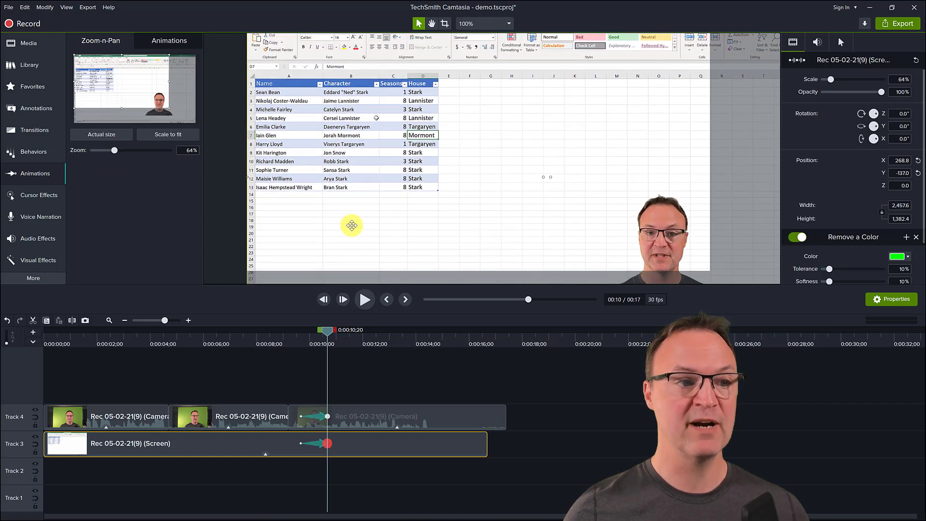
drag(124, 93, 127, 90)
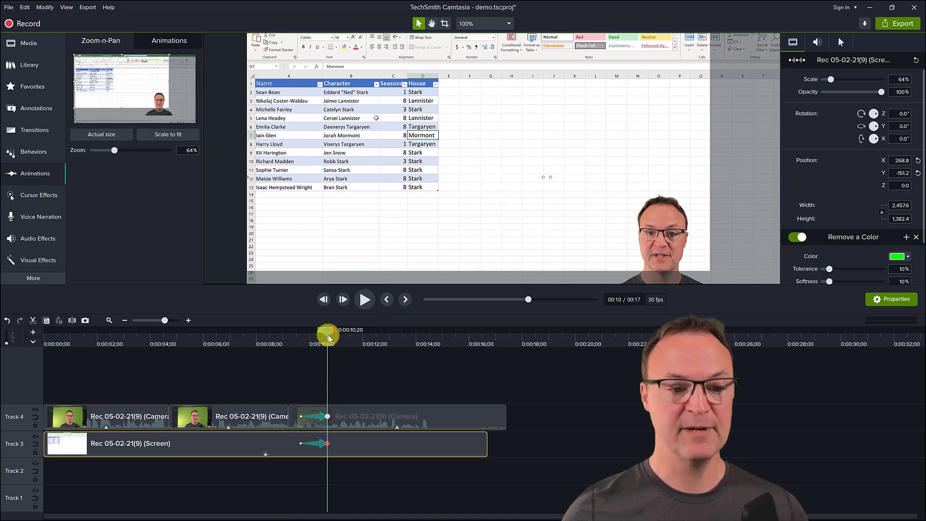
Remove the zoom animation from the last camera segment on Track 4 and play the screen zoom back.
drag(328, 338, 302, 335)
key(space)
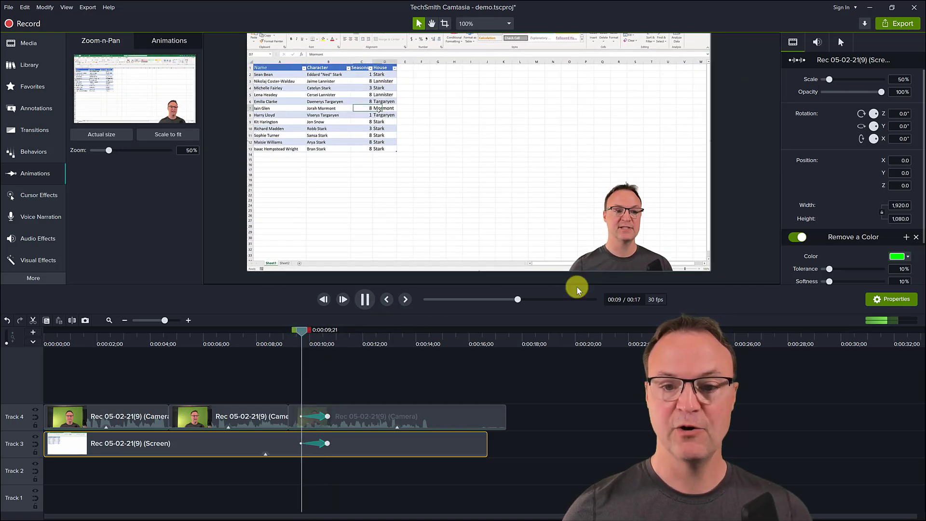
key(space)
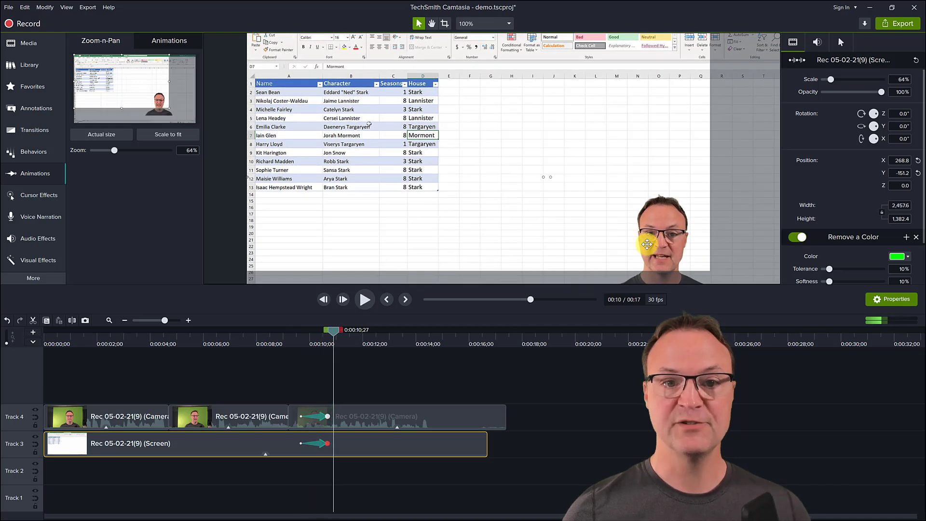
click(321, 419)
key(Delete)
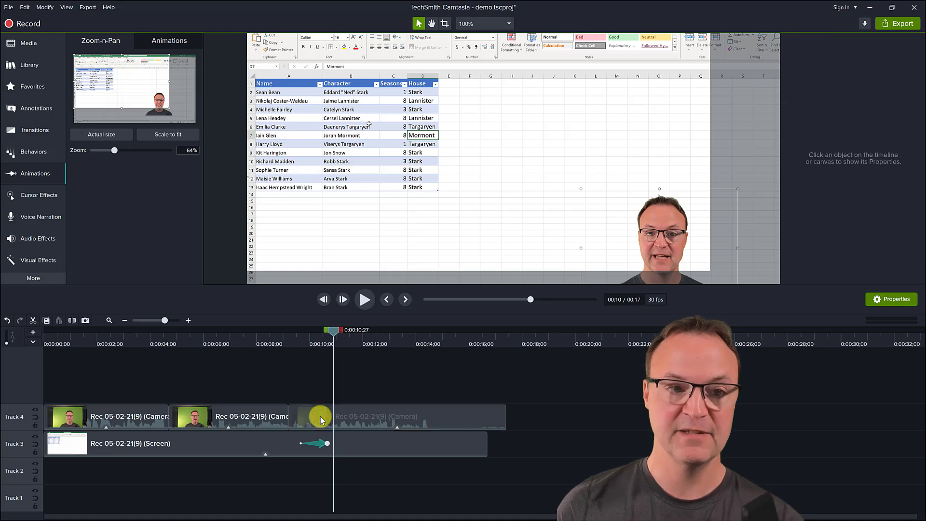
drag(334, 331, 296, 344)
key(space)
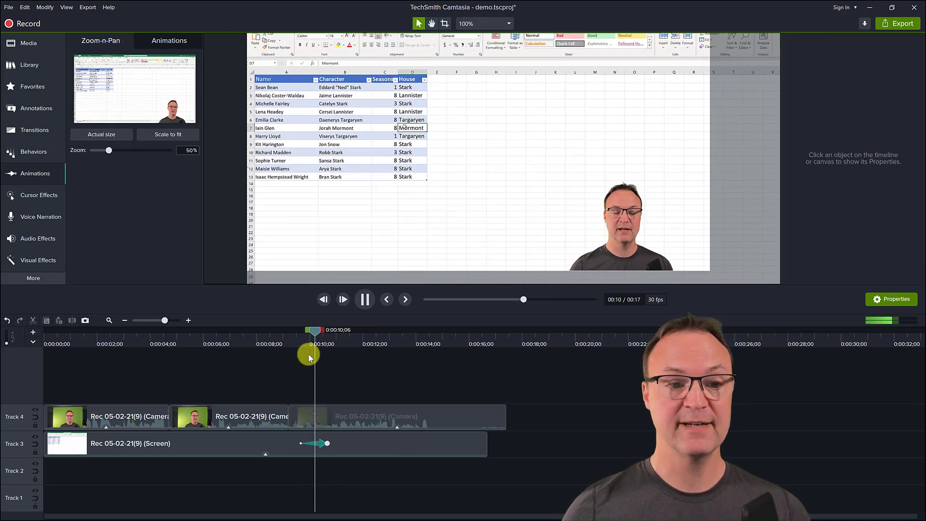
key(space)
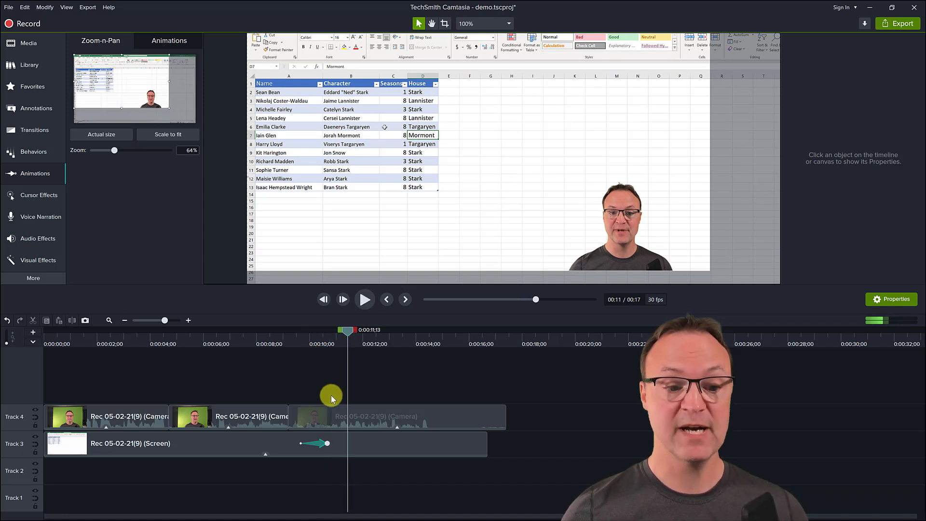
Shorten the screen clip's zoom animation on Track 3 so it runs faster, and play it back.
mouse_move(325, 443)
mouse_down()
mouse_move(337, 443)
mouse_move(317, 443)
mouse_up()
key(space)
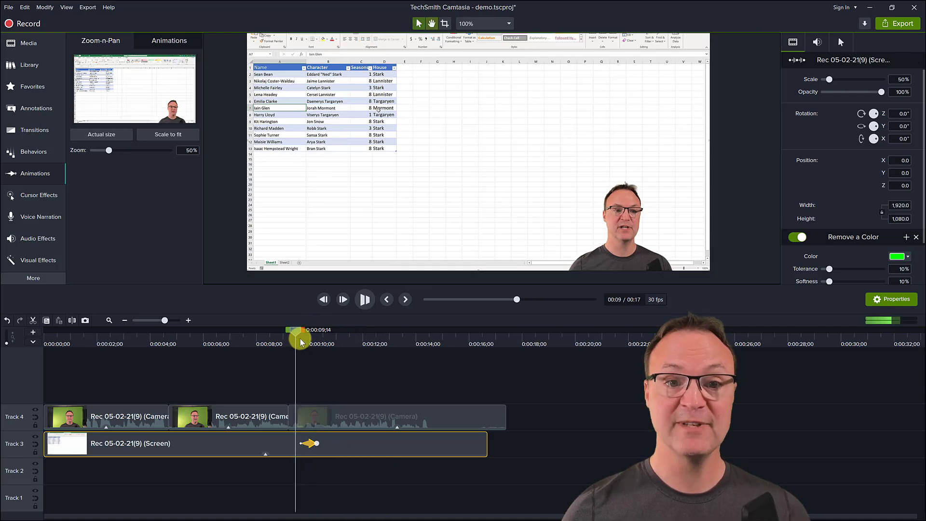
key(space)
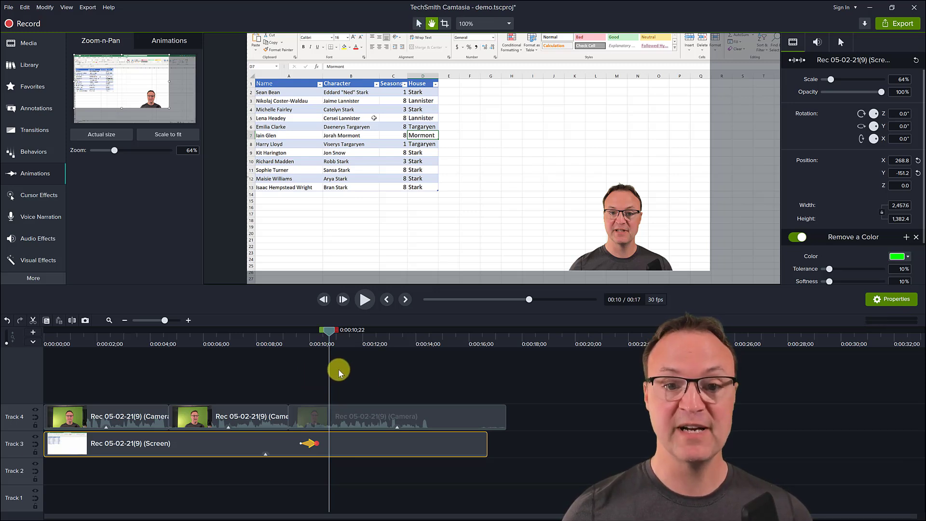
key(space)
key(space)
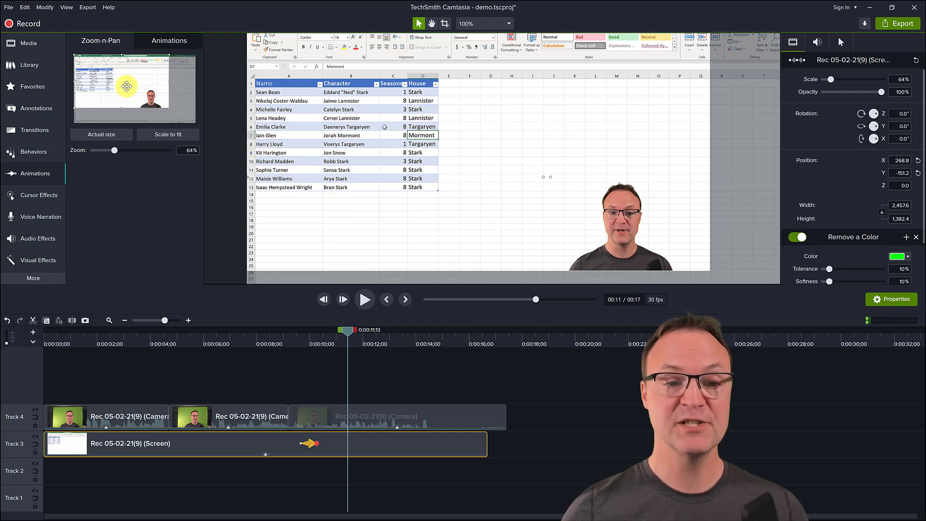
Add a pan toward the sheet's right side at 0:00:11;13, delete the camera clip's matching animation, and play the result.
drag(126, 86, 151, 83)
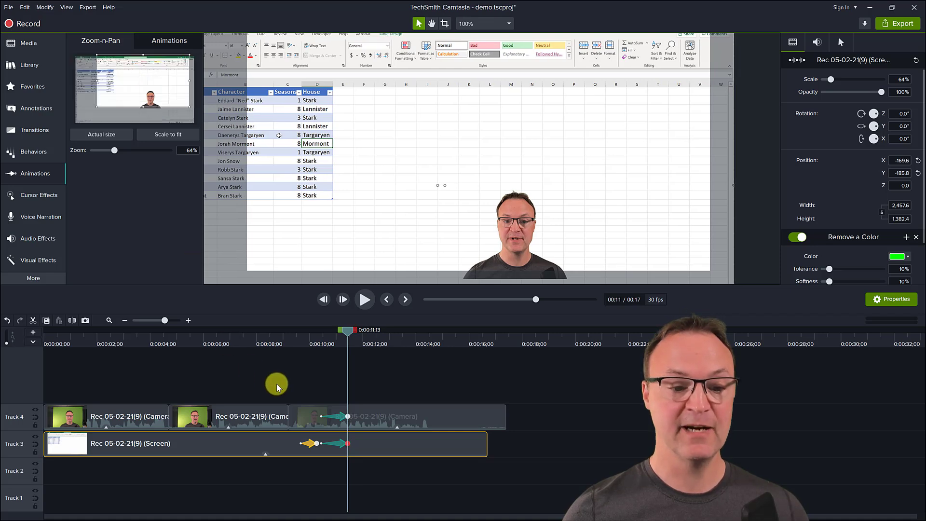
click(340, 418)
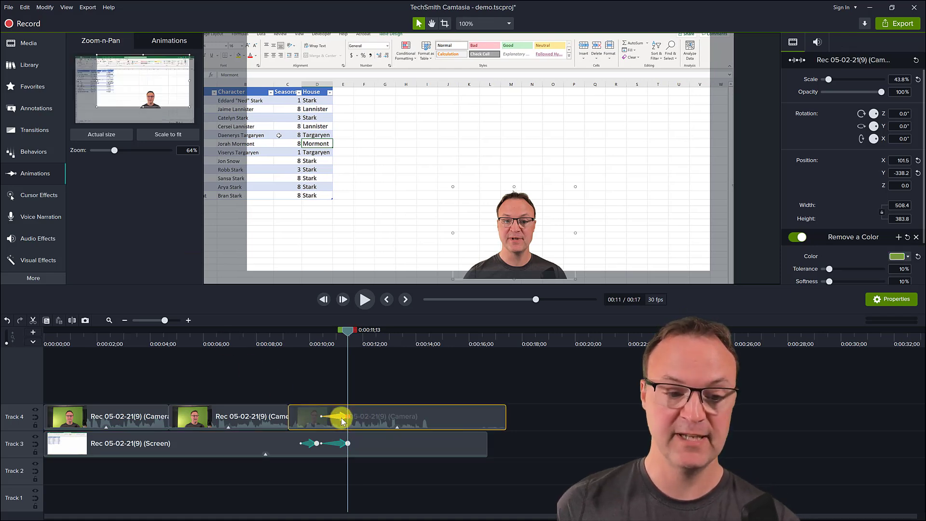
key(Delete)
drag(348, 332, 311, 338)
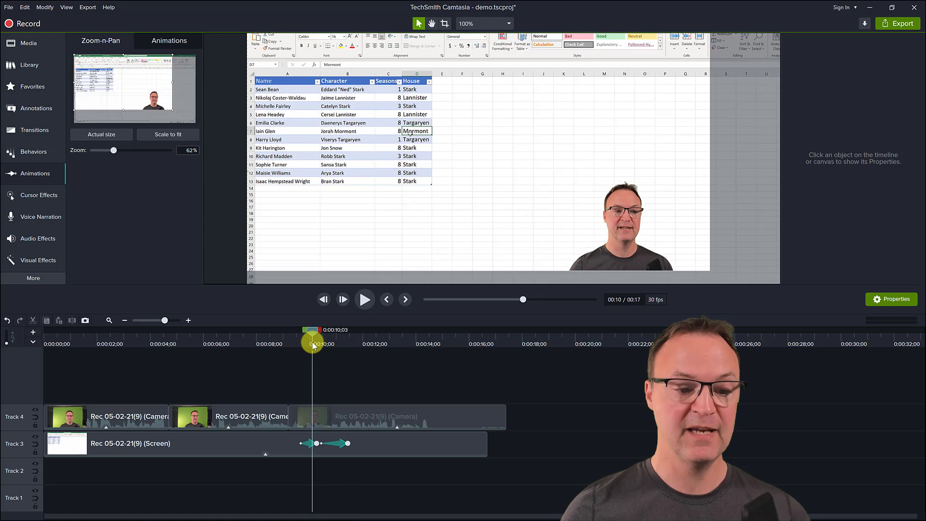
key(space)
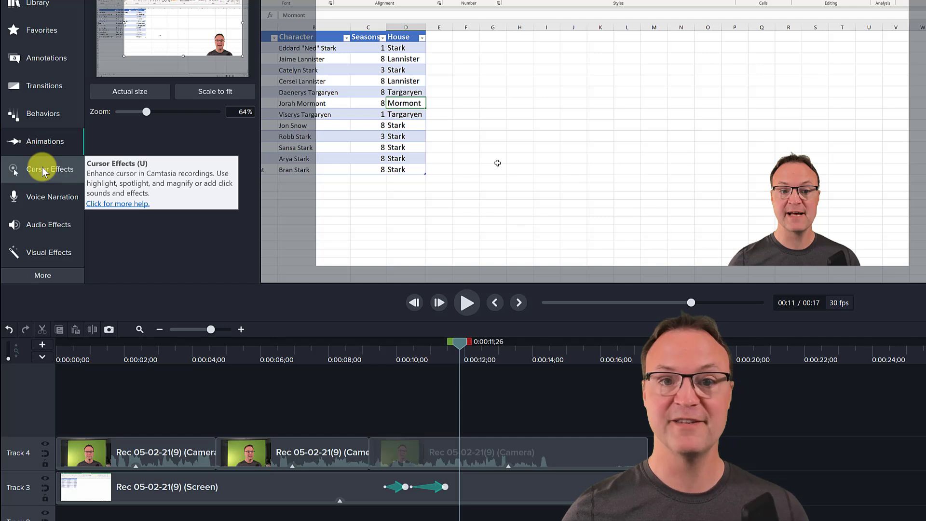
Apply the Highlight cursor effect to the screen clip on Track 3 and play it to 0:00:13;25.
click(43, 172)
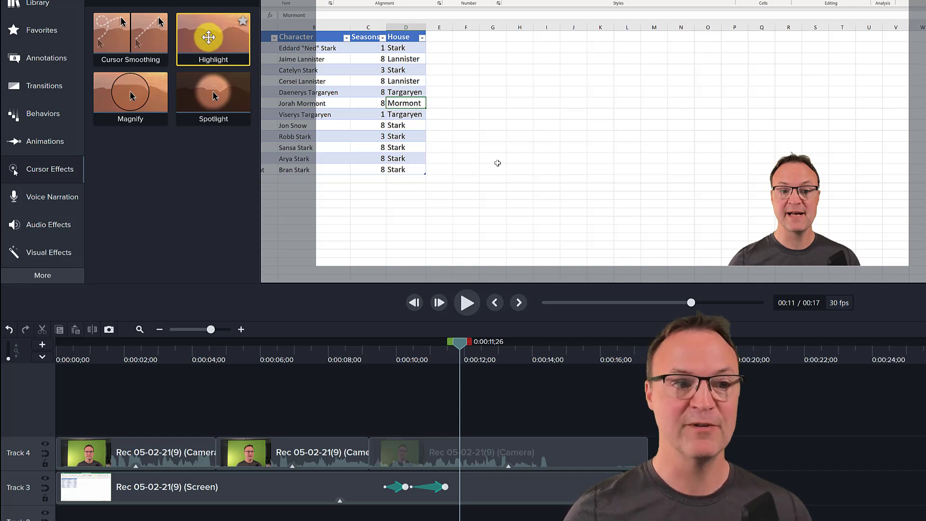
drag(209, 37, 480, 493)
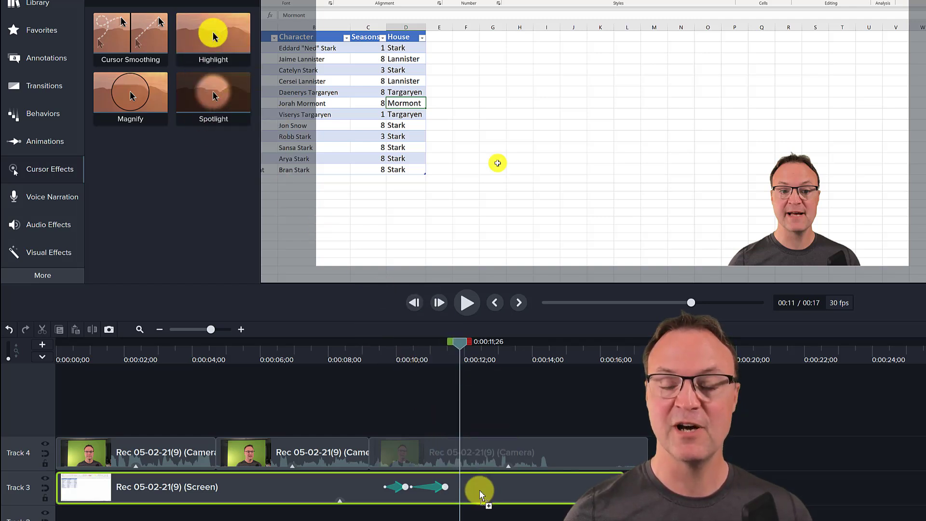
drag(480, 493, 480, 492)
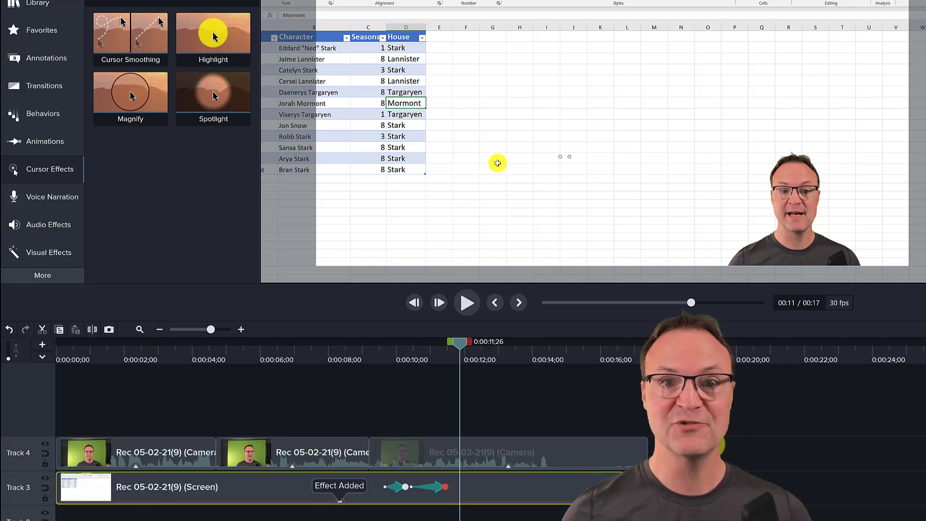
key(space)
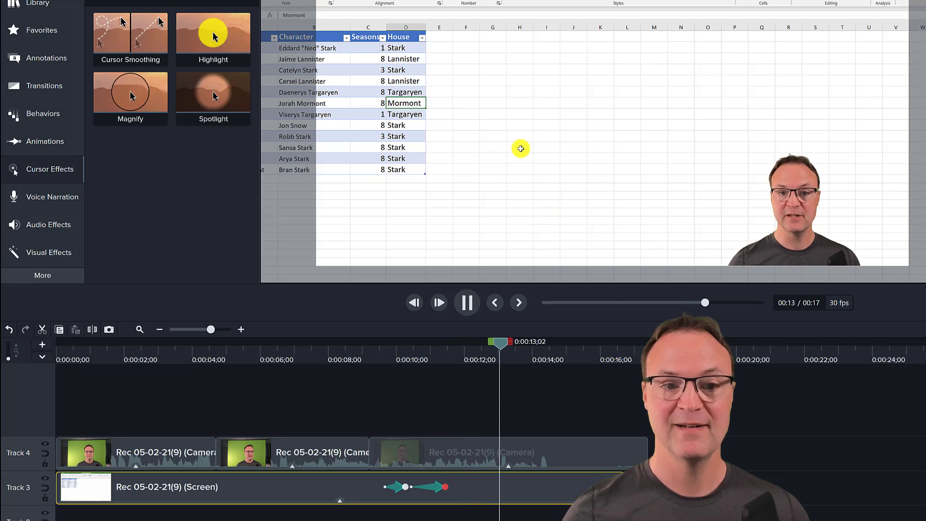
key(space)
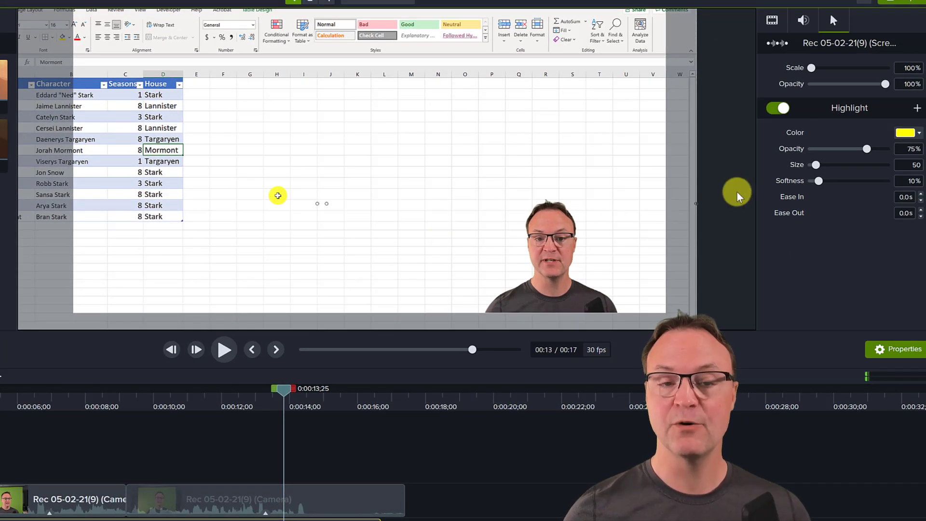
Set the cursor highlight to bright green with 39% opacity and play the clip to check it.
click(910, 134)
click(918, 232)
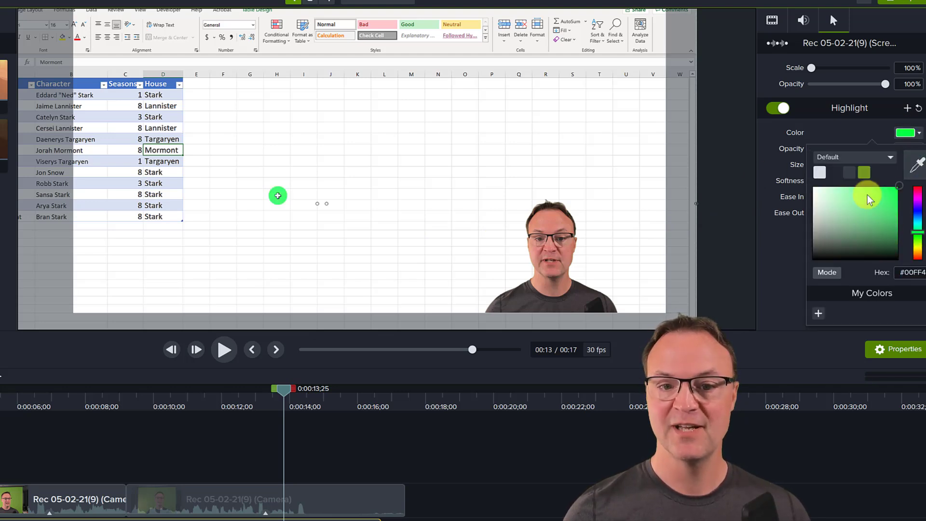
click(771, 162)
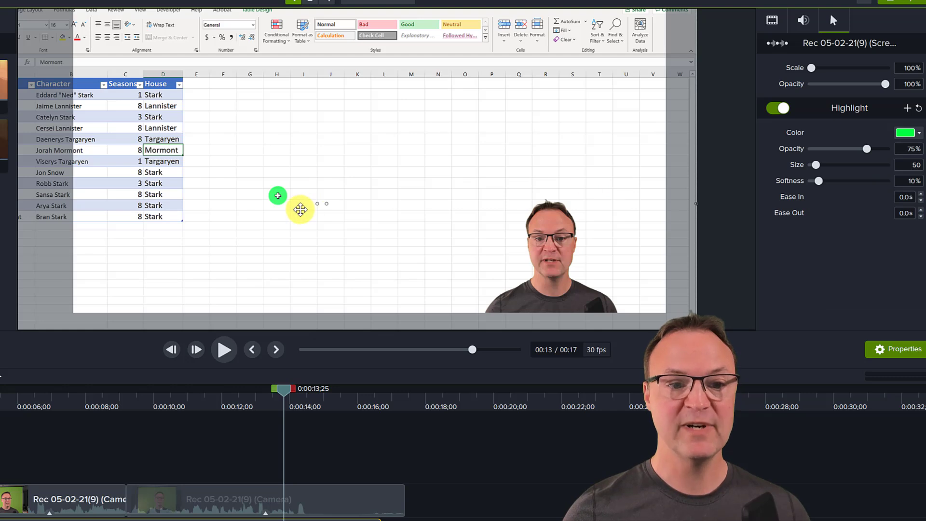
drag(866, 149, 841, 151)
key(space)
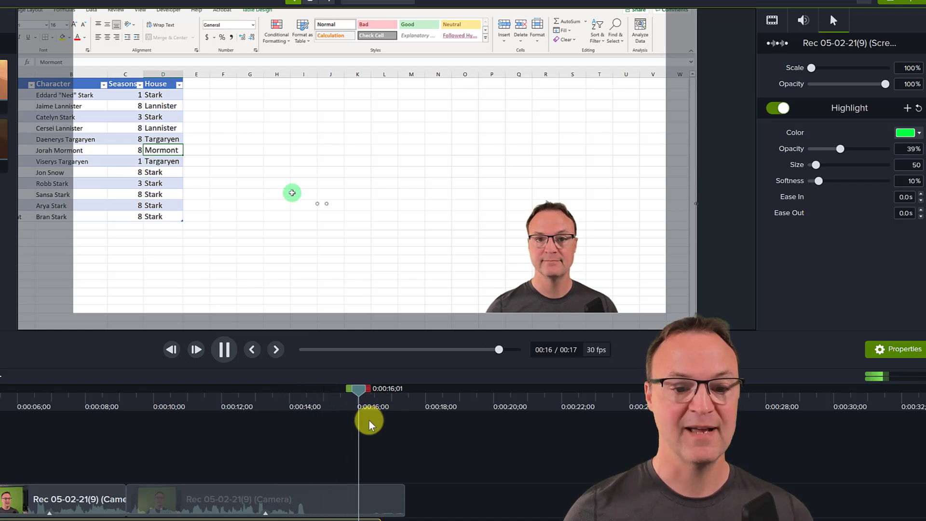
key(space)
drag(357, 391, 174, 394)
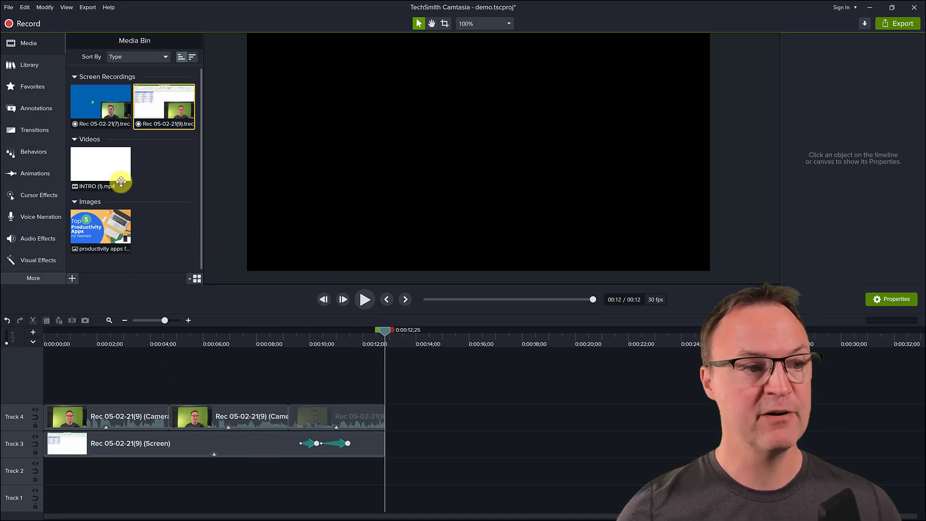
Add the Rec 05-02-21(9) recording directly after the existing clips on Tracks 3 and 4, and play across the cut.
click(39, 132)
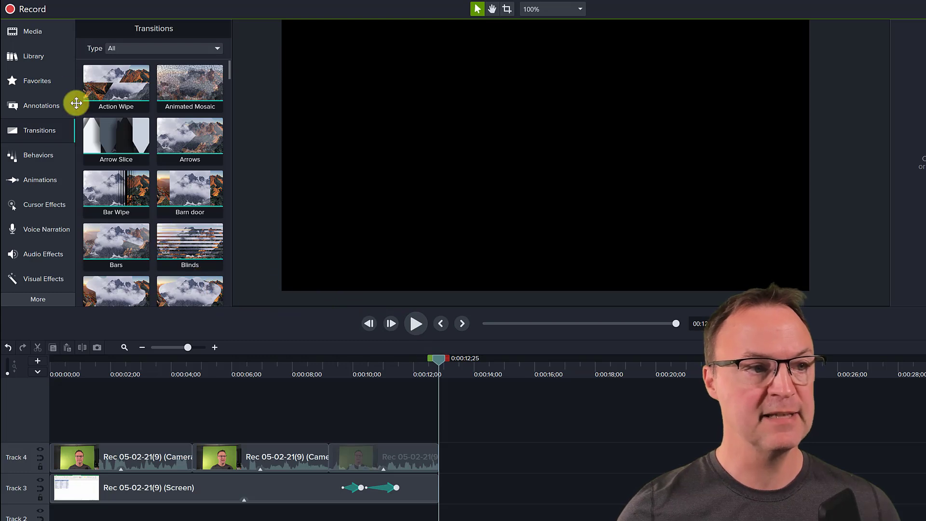
click(42, 33)
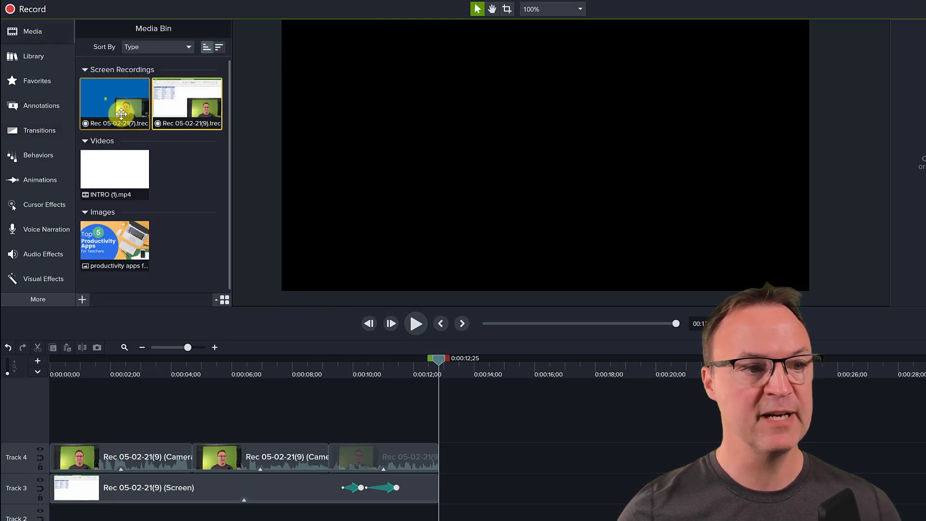
drag(184, 111, 438, 481)
drag(438, 363, 434, 361)
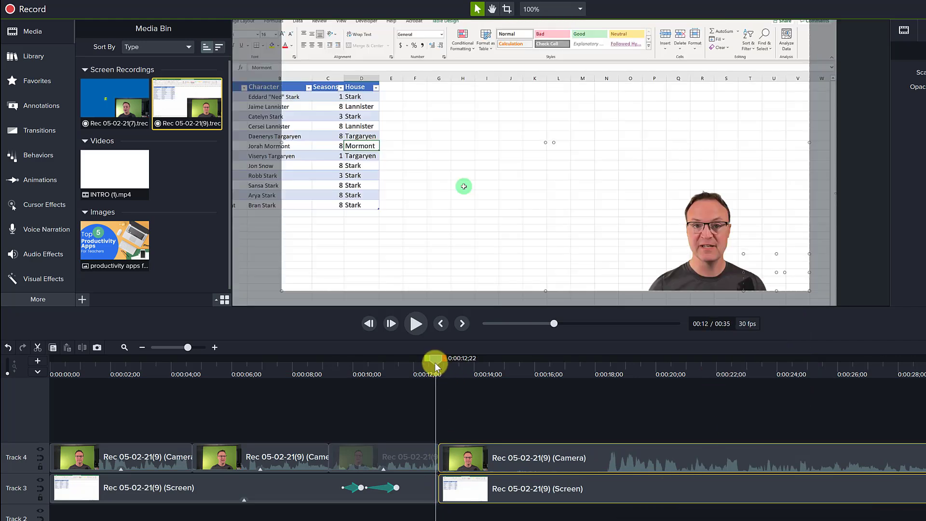
key(space)
key(space)
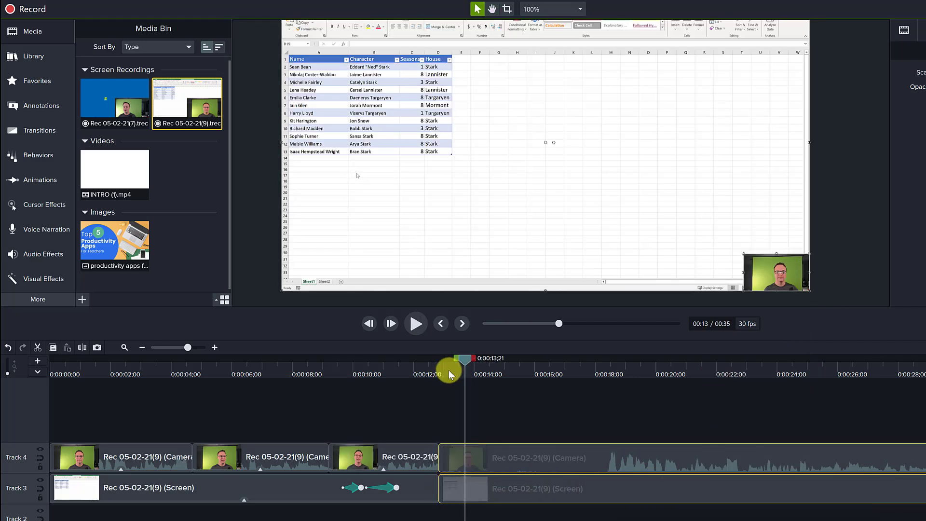
Apply the Action Wipe transition at the cut between the clips on Tracks 3 and 4, and play it back.
click(55, 138)
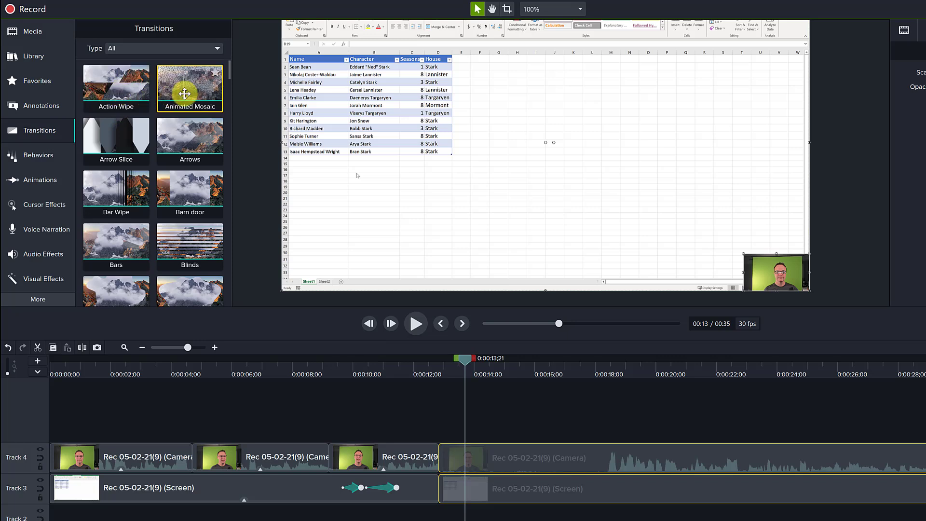
drag(123, 87, 441, 462)
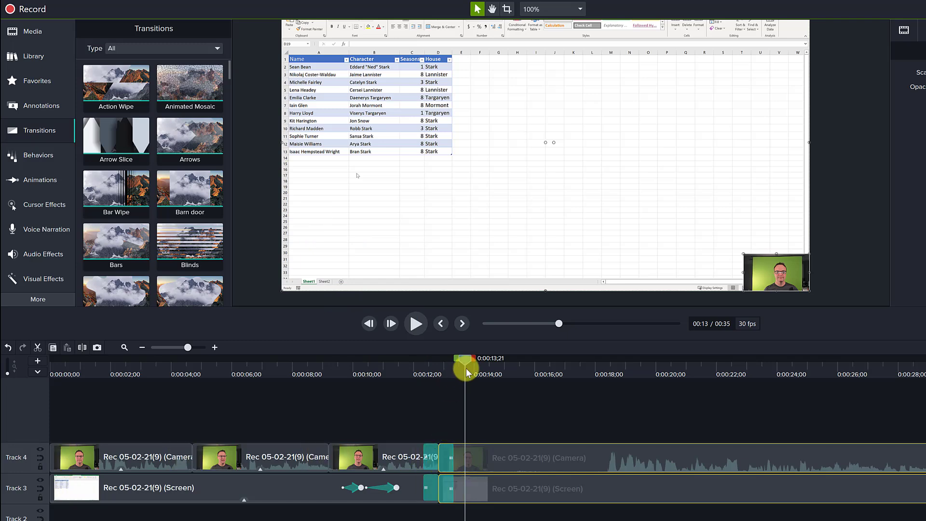
drag(465, 358, 419, 365)
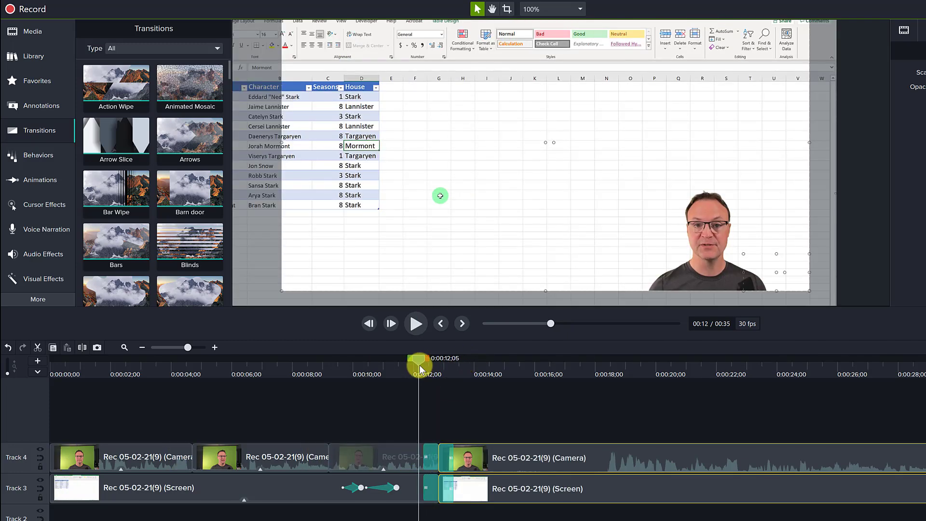
key(space)
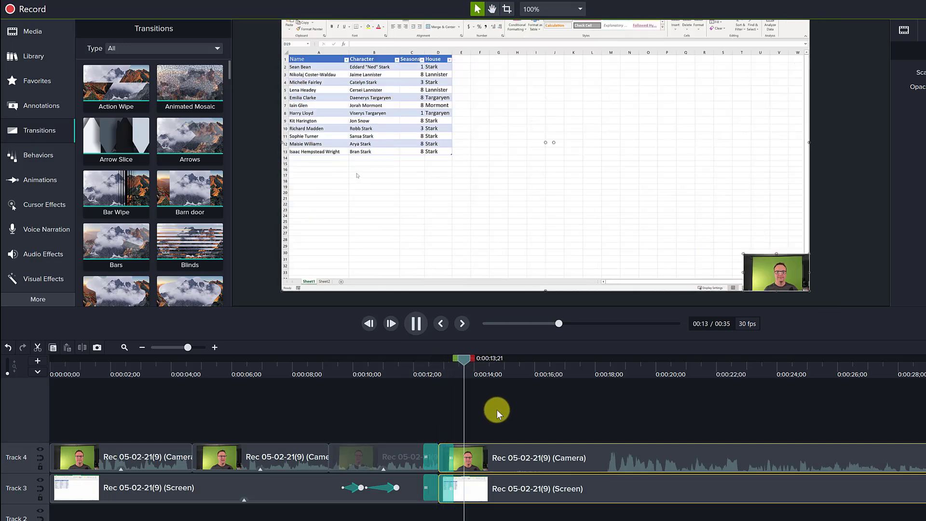
drag(473, 358, 421, 376)
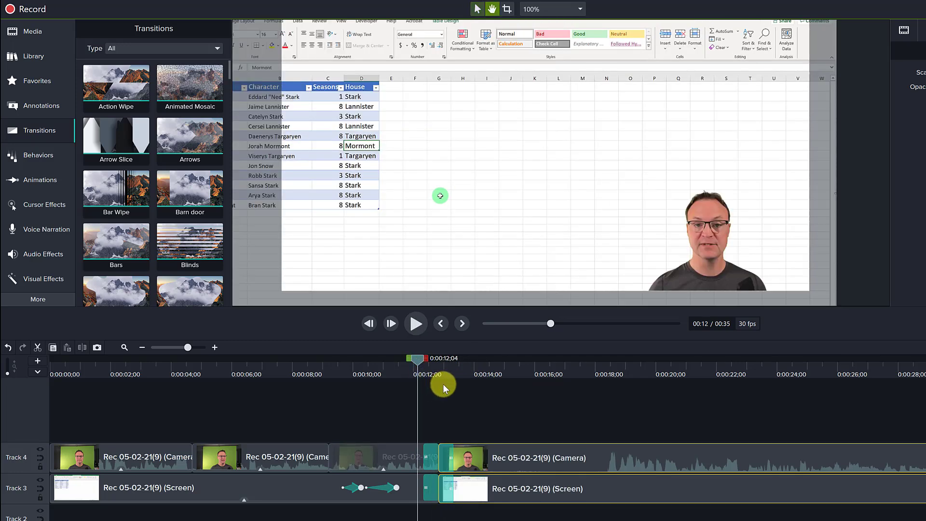
key(space)
key(space)
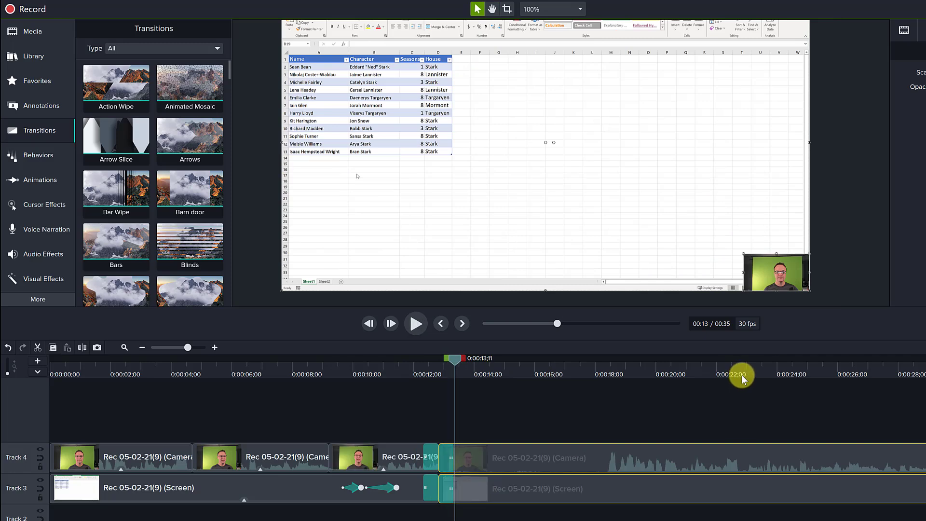
Change the camera transition on Track 4 to the Blinds type and play it back.
click(433, 467)
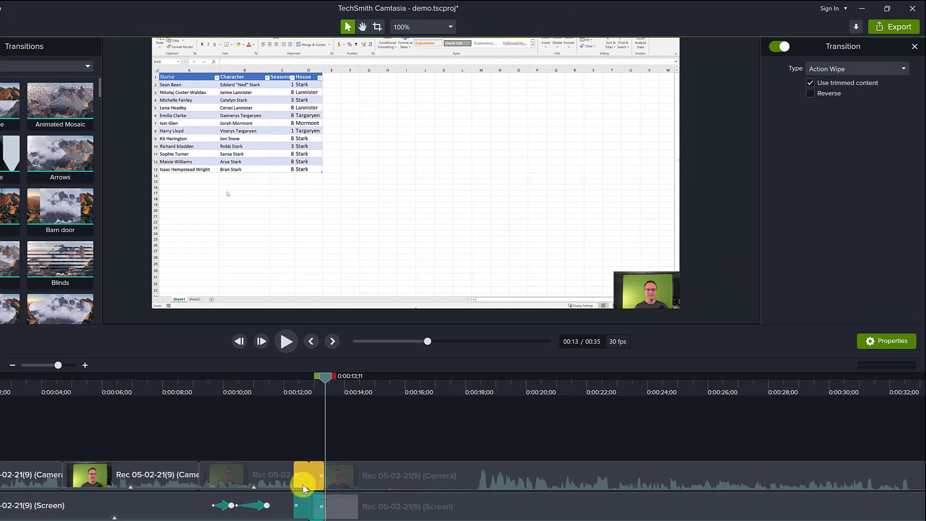
click(850, 68)
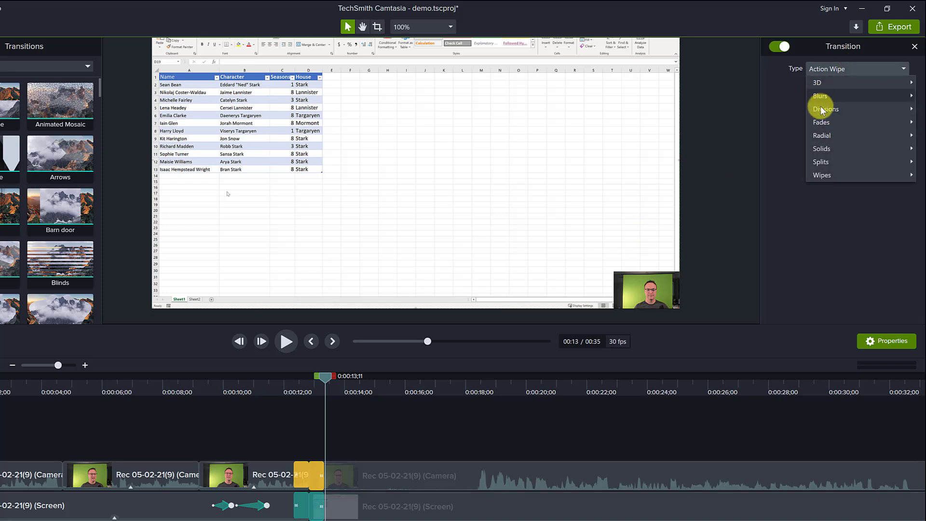
click(791, 137)
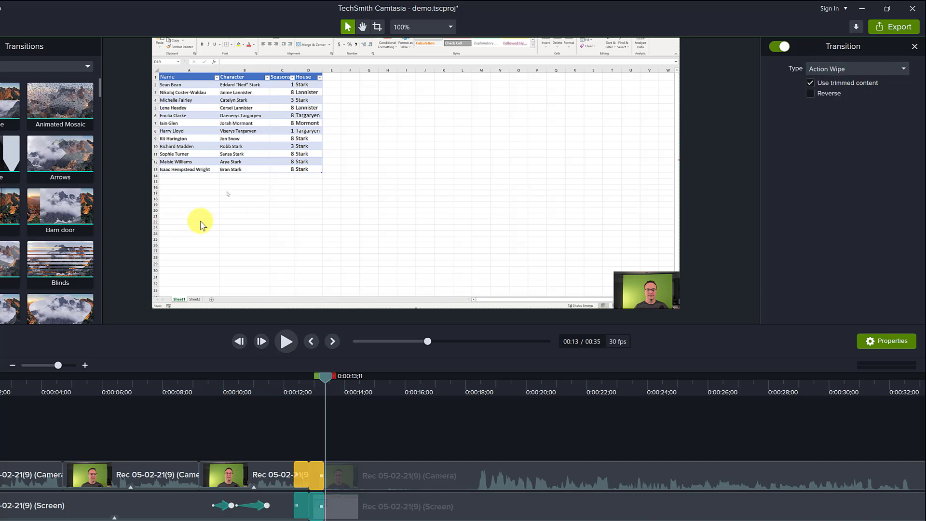
click(838, 72)
mouse_move(830, 162)
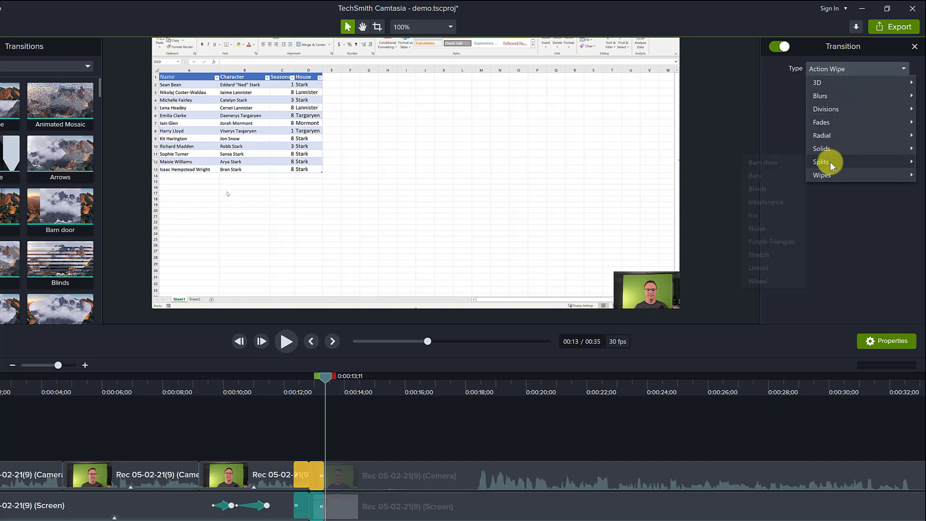
click(789, 173)
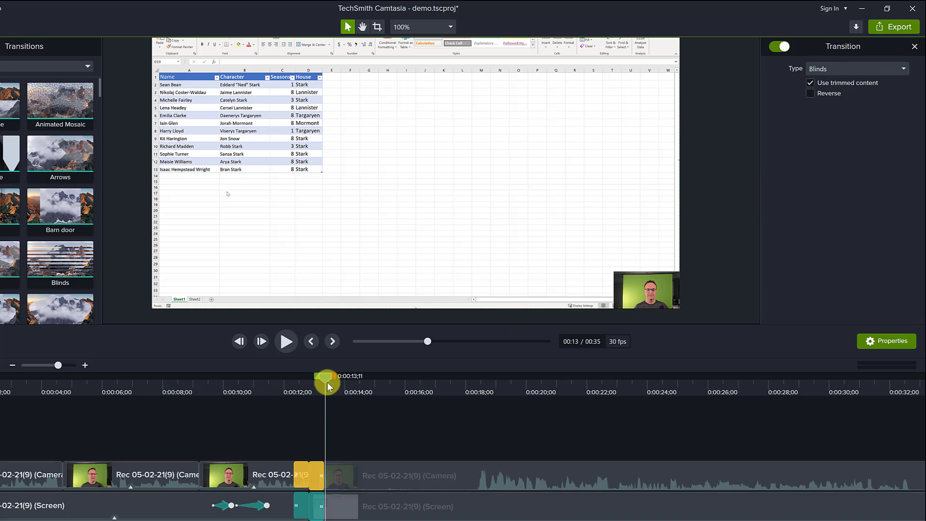
drag(328, 383, 297, 389)
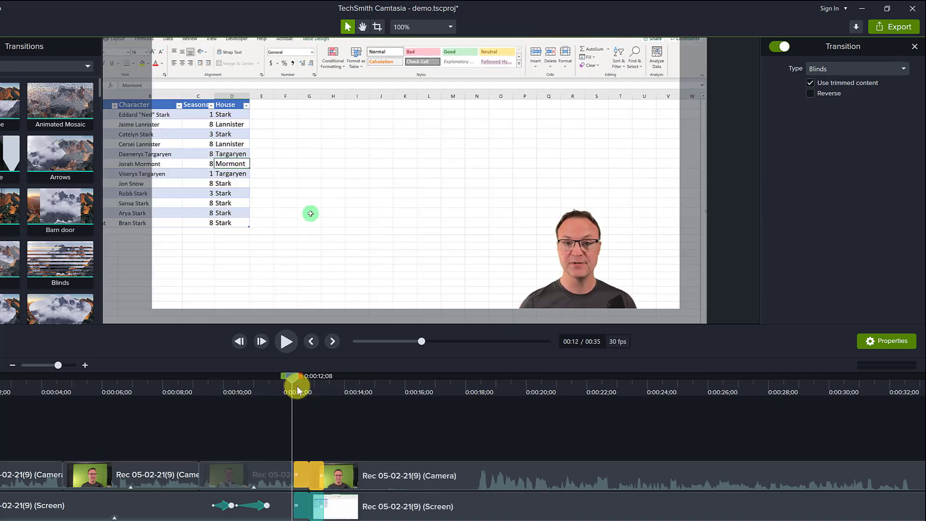
key(space)
key(space)
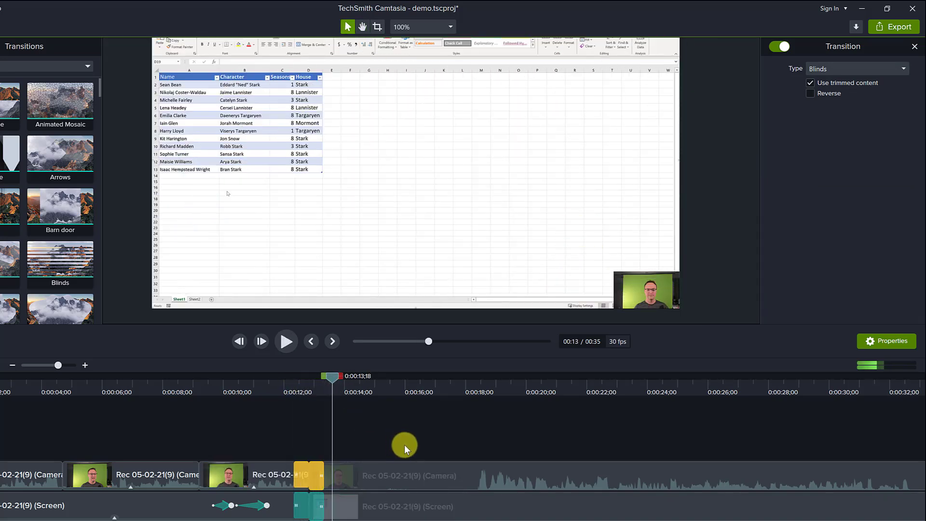
Lengthen the Blinds transition on Track 4 to end at about 0:00:14 and play it from 0:00:12;02.
click(304, 513)
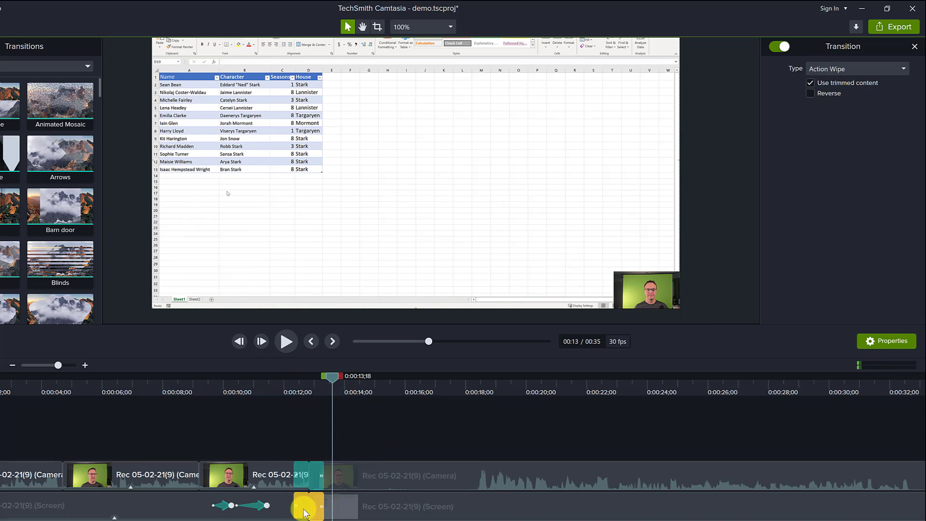
click(321, 479)
drag(333, 479, 362, 478)
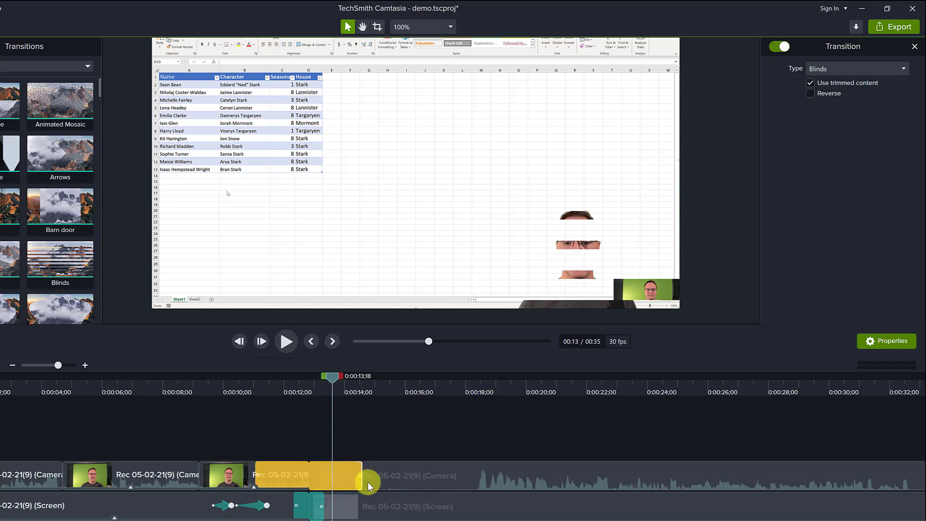
drag(332, 381, 298, 386)
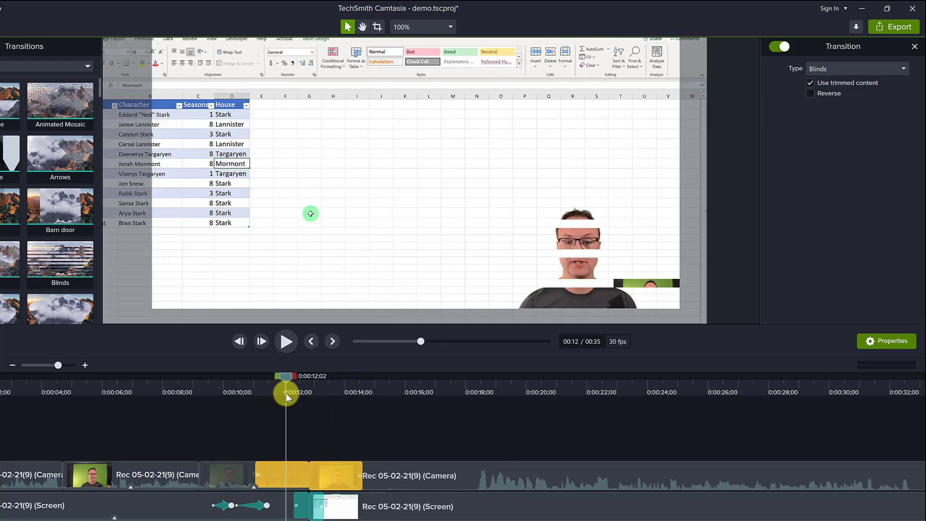
key(space)
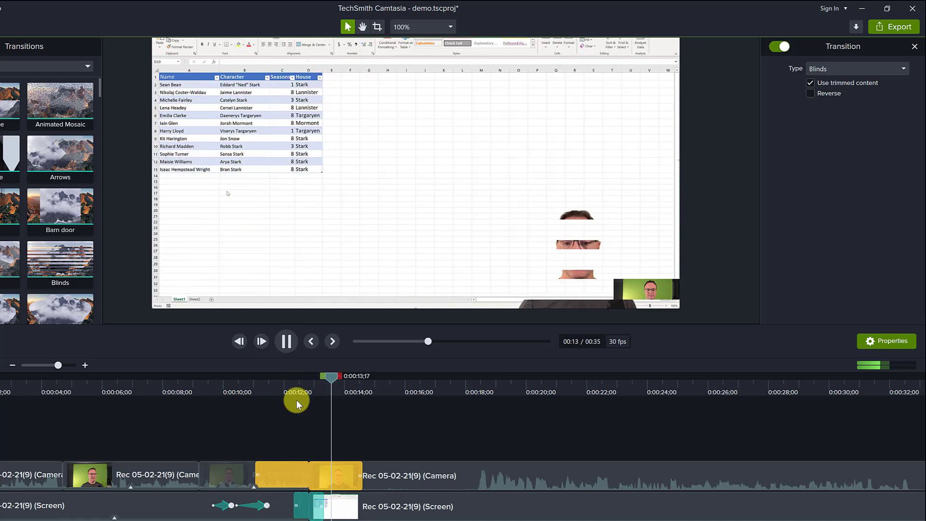
key(space)
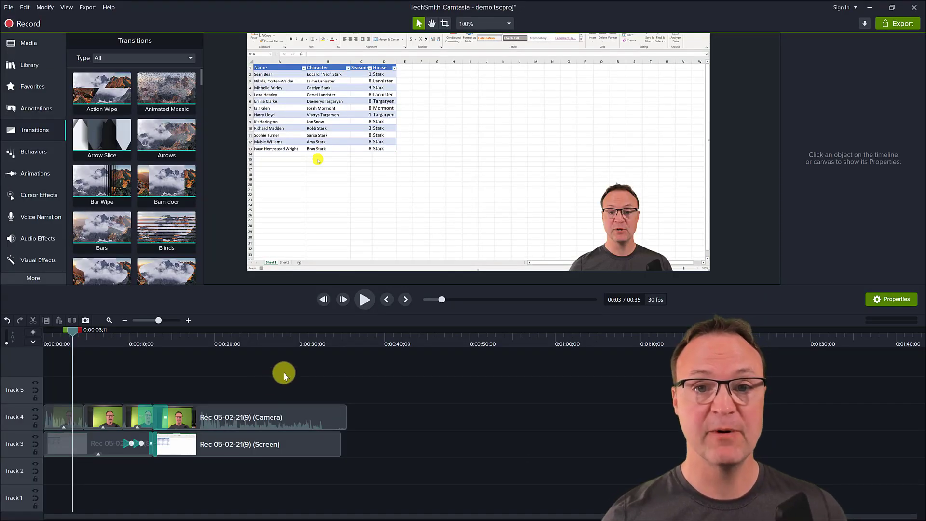
Add a red speech bubble callout to the canvas at 0:00:03;11, with its tail pointing to the presenter's mouth.
click(39, 111)
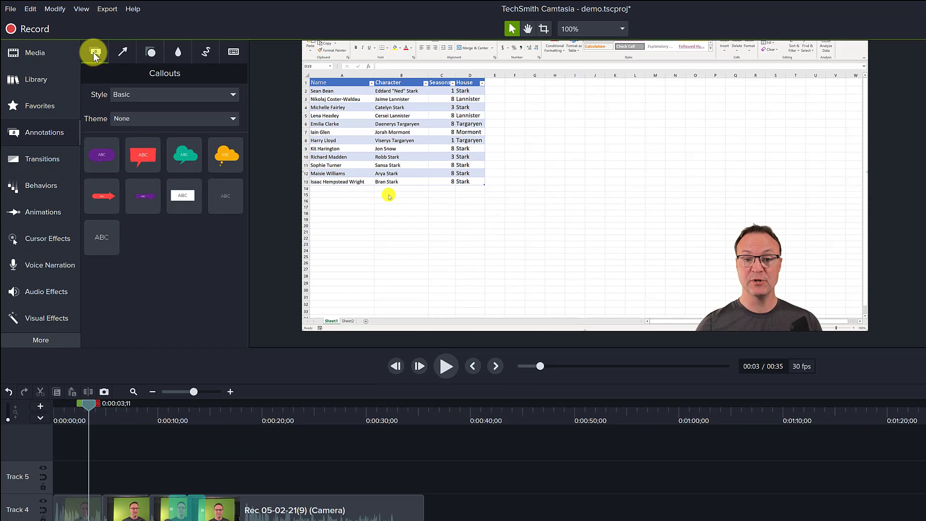
mouse_move(140, 160)
mouse_down()
mouse_move(167, 331)
mouse_move(128, 469)
mouse_move(89, 470)
mouse_up()
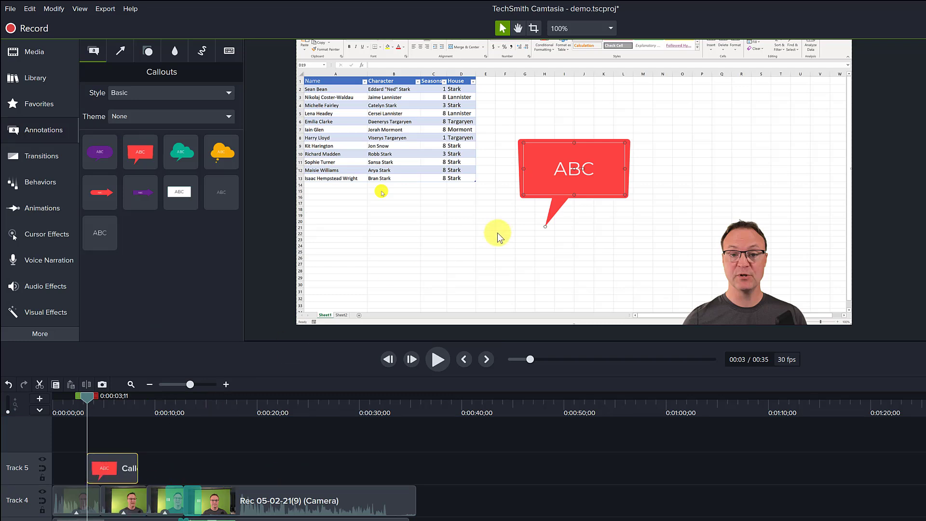
key(ctrl+z)
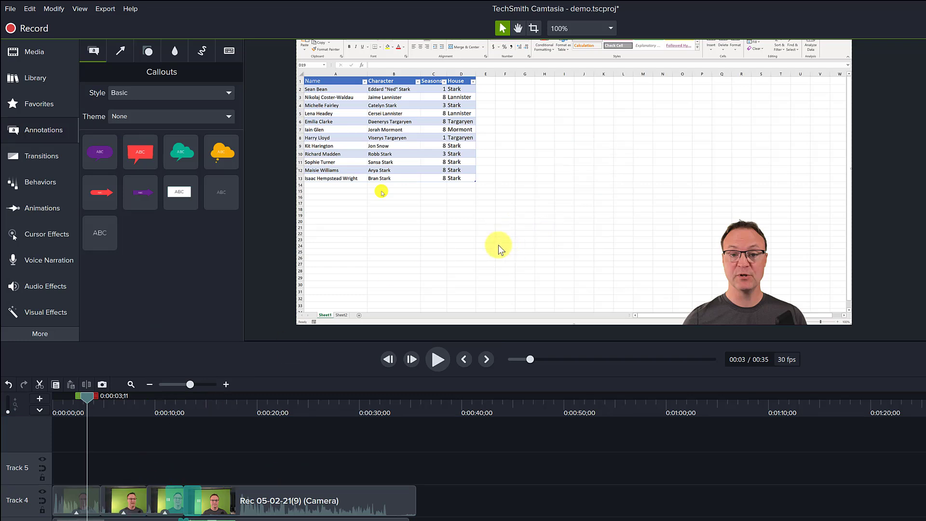
drag(139, 160, 565, 181)
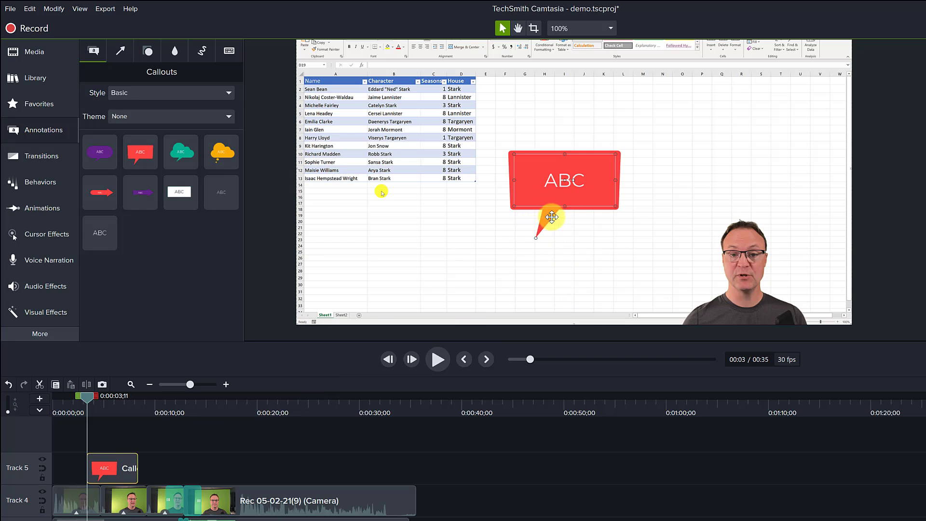
drag(572, 213, 736, 273)
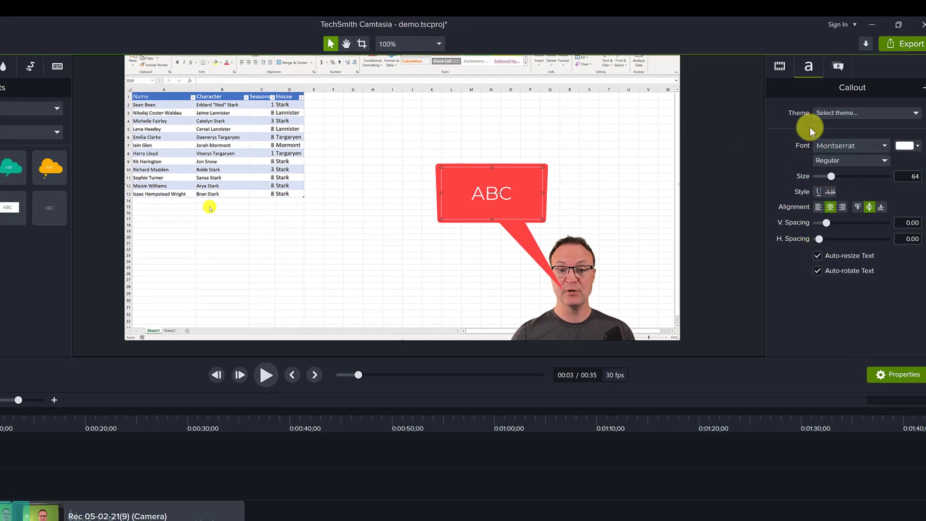
Review the callout's text and annotation properties, and change the speech bubble's solid fill to blue.
click(837, 68)
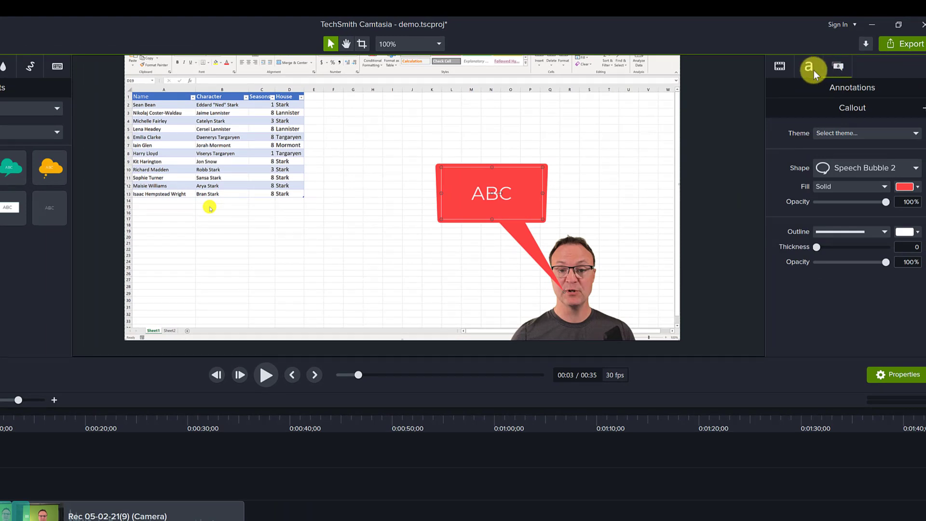
click(814, 70)
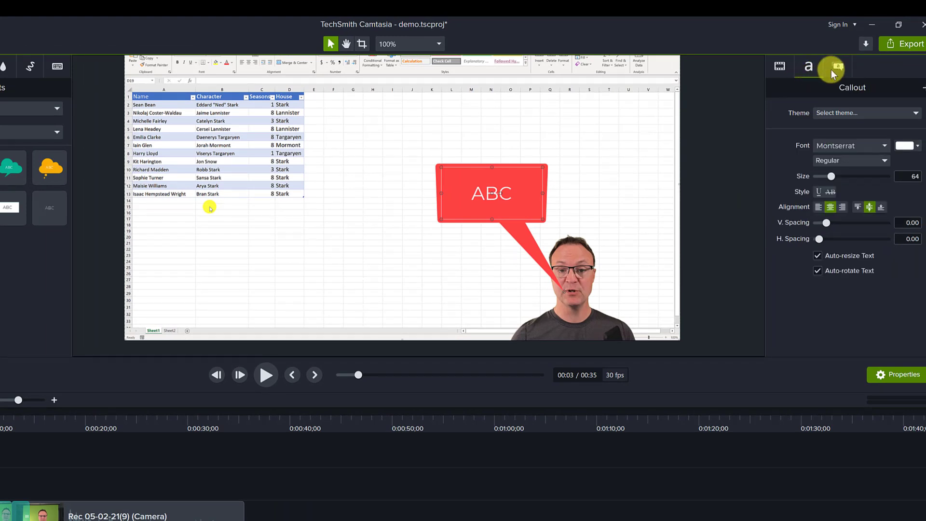
click(832, 69)
click(808, 70)
click(840, 70)
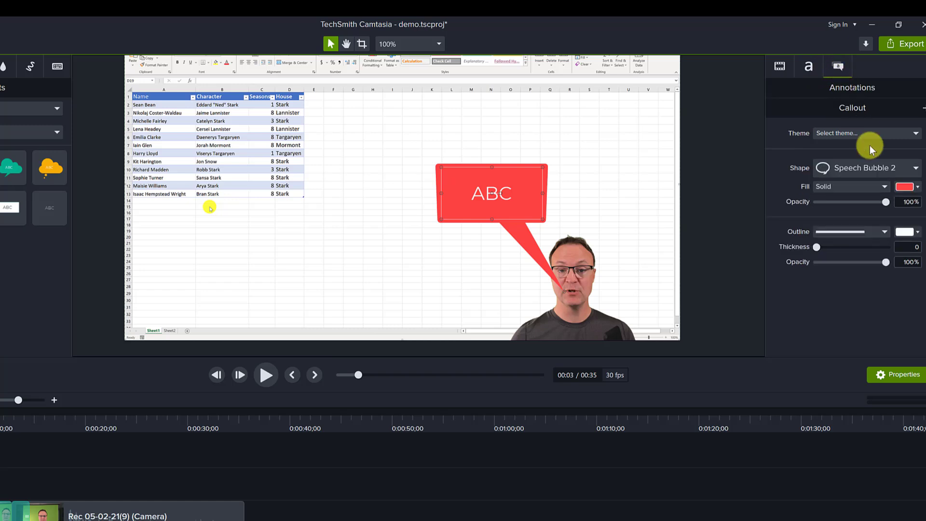
click(910, 187)
click(917, 260)
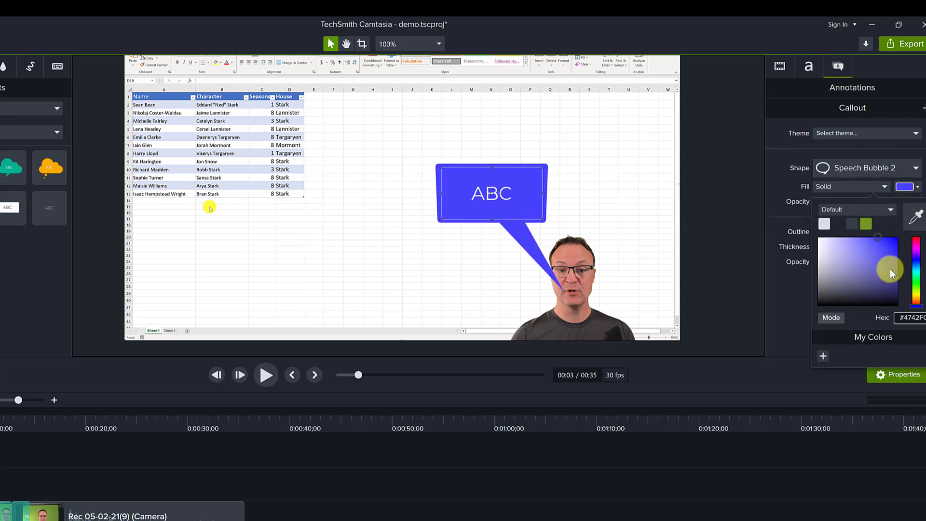
Replace the blue speech bubble callout's text with "Hello!".
click(808, 65)
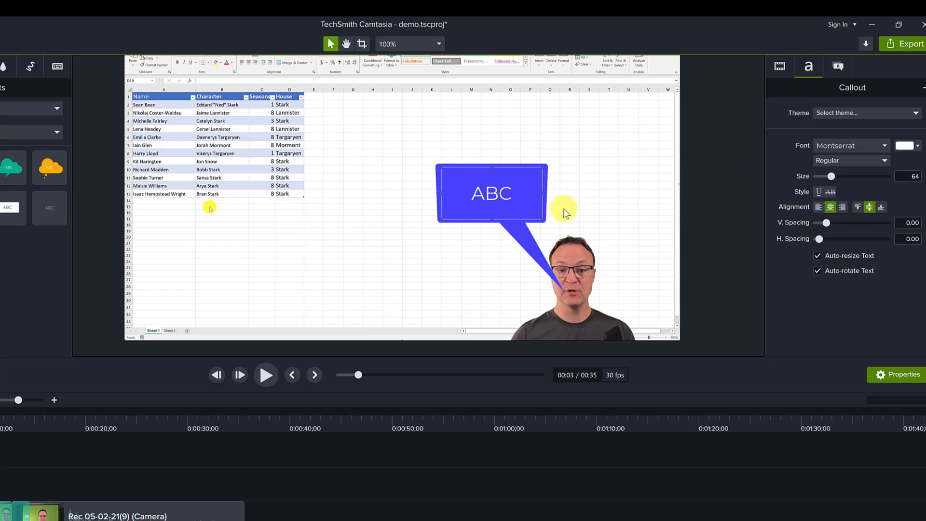
double_click(505, 195)
text(Hello!)
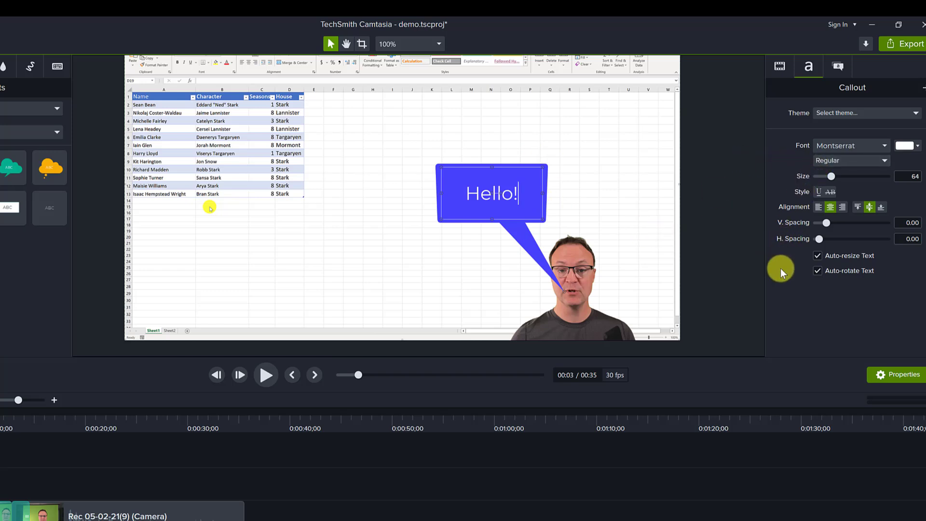
click(836, 72)
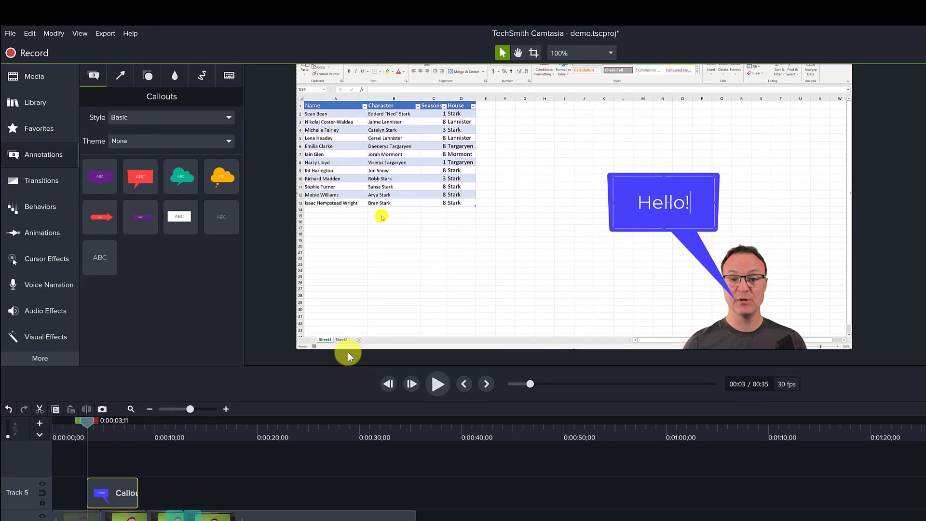
Add a blur annotation over the presenter's face at 0:00:03;11 and lower its intensity from the maximum.
click(121, 76)
click(145, 78)
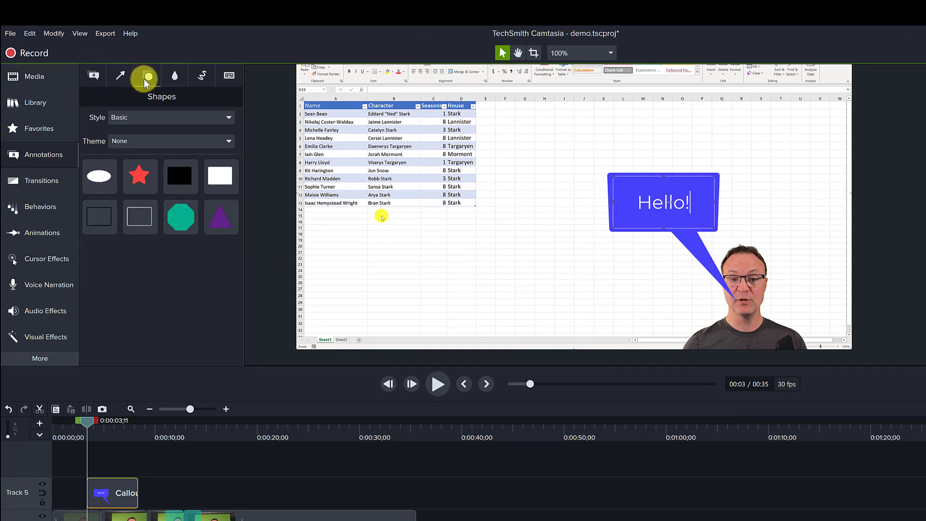
click(173, 79)
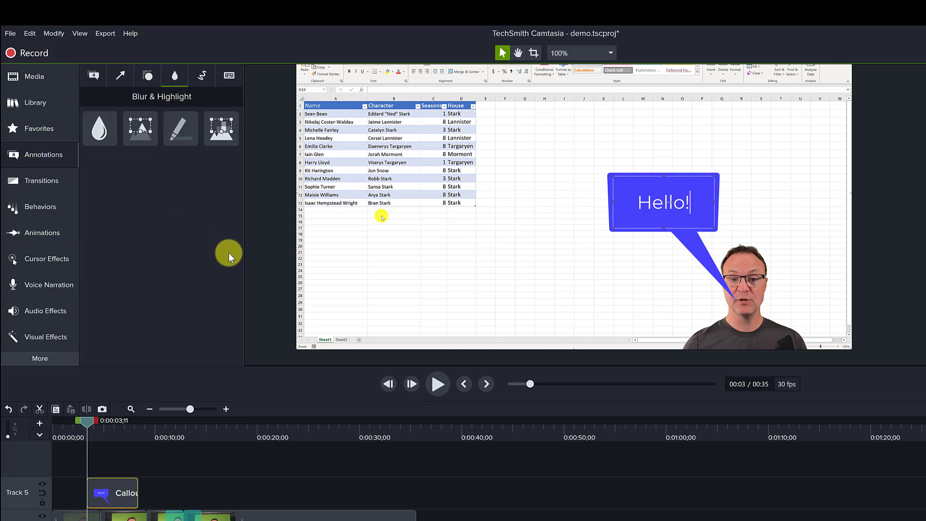
drag(104, 135, 741, 283)
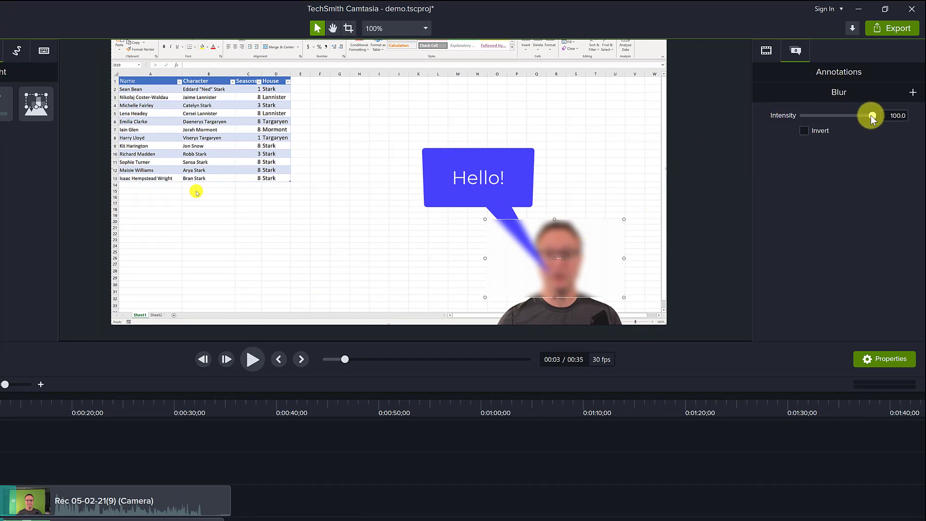
drag(871, 115, 843, 115)
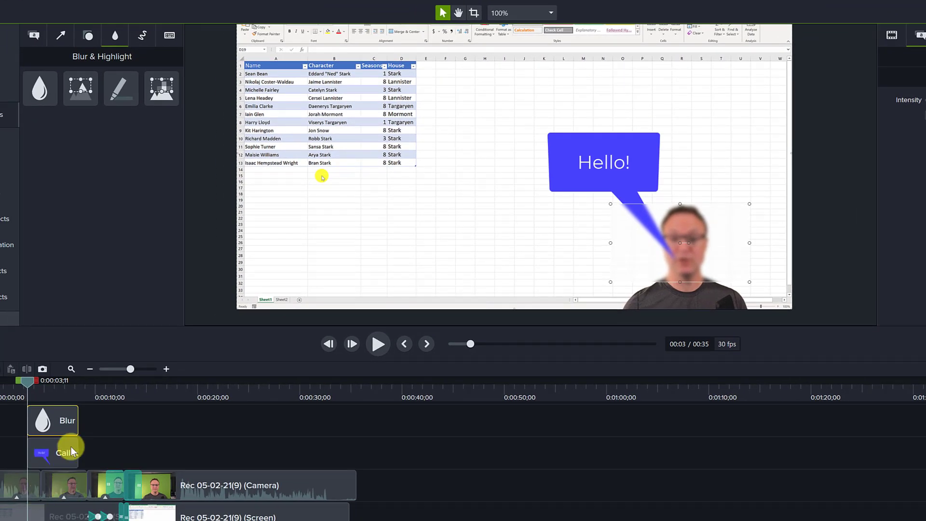
Extend the Blur clip to end at about 0:00:16 and play back the blurred section briefly.
drag(79, 420, 162, 422)
key(space)
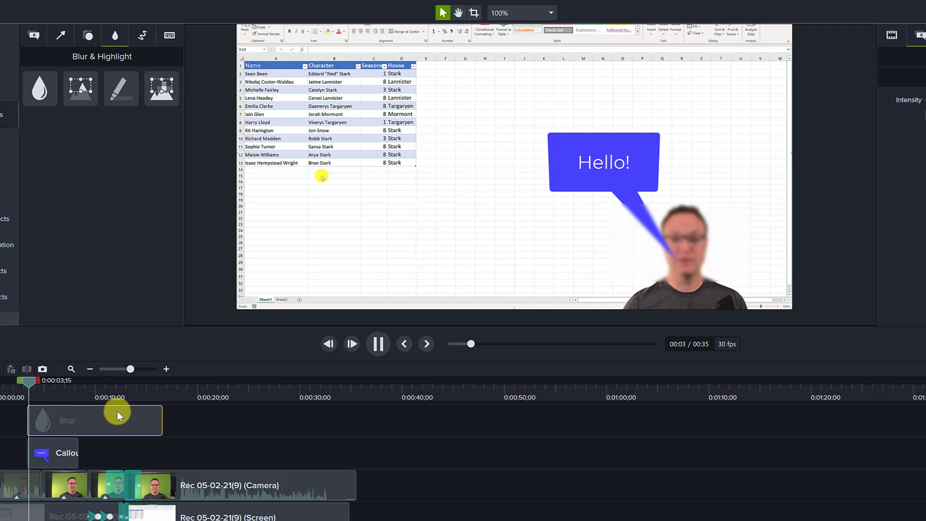
key(space)
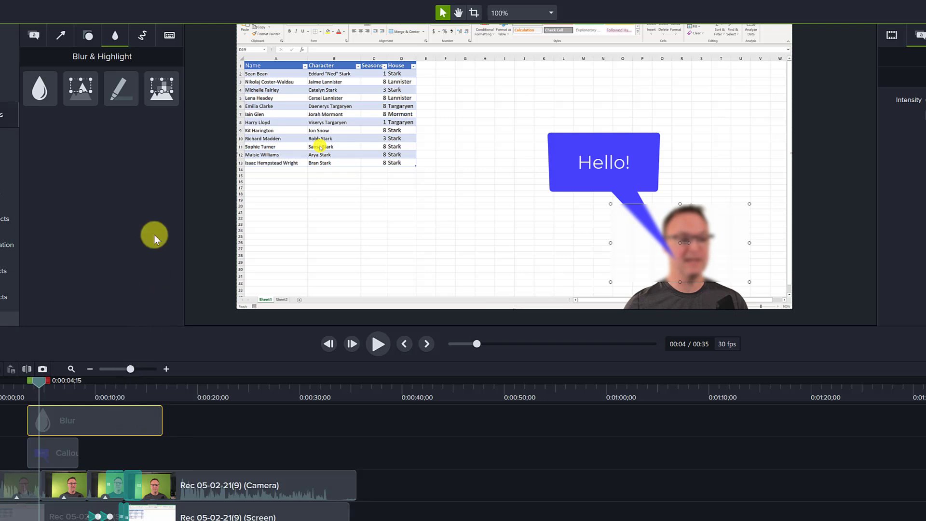
Add a traditional-style keystroke callout to the canvas below the spreadsheet data at 0:00:04;15.
click(143, 38)
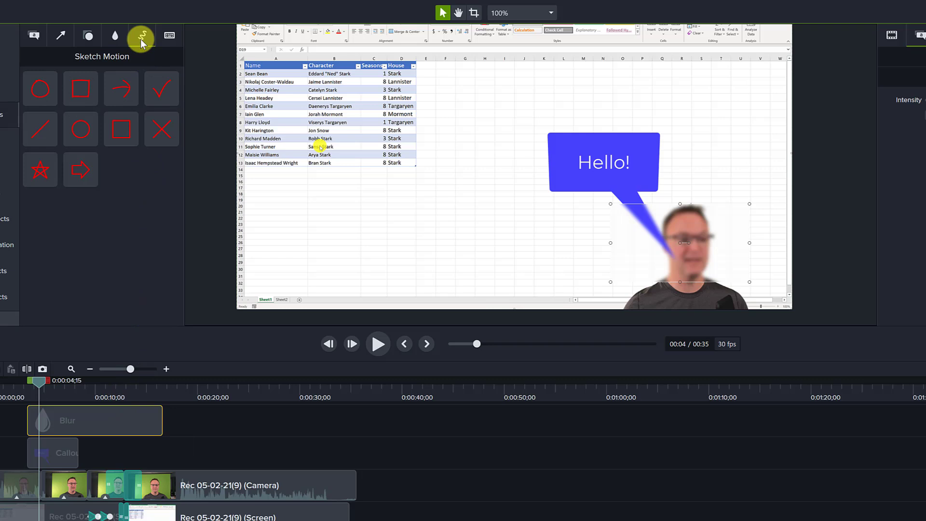
click(171, 37)
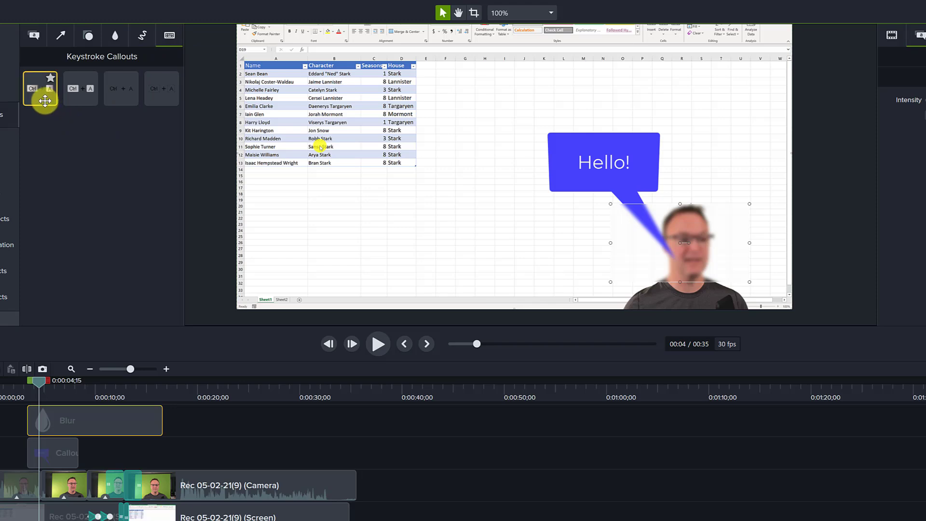
drag(45, 100, 406, 206)
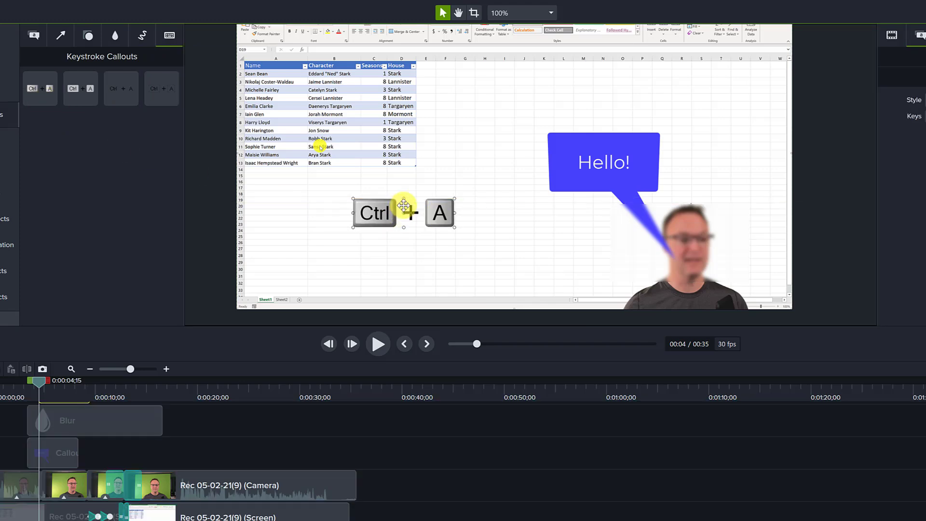
Set the keystroke callout's keys to Shift+S.
click(836, 135)
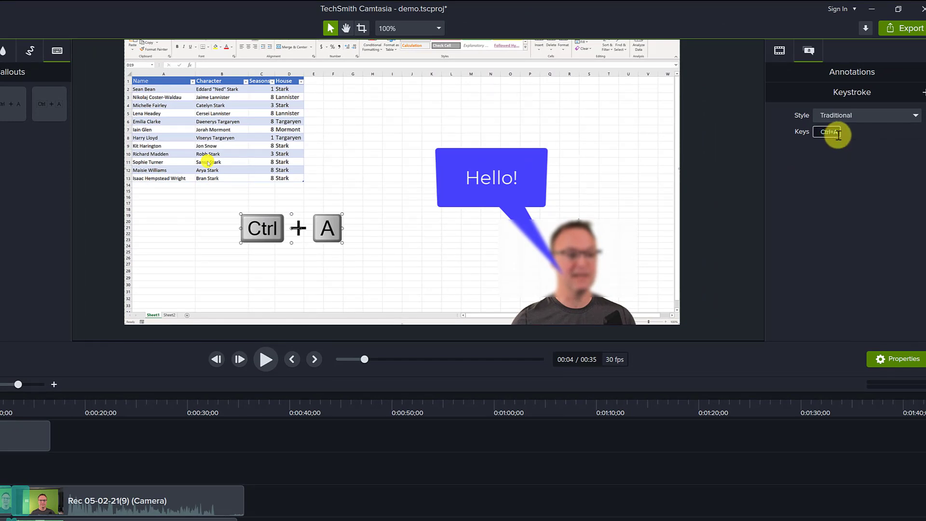
key(t)
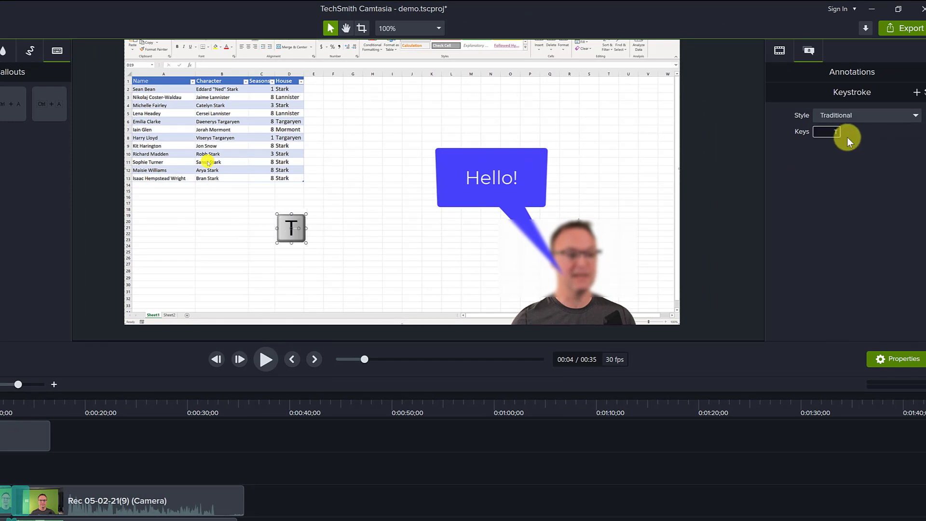
key(BackSpace)
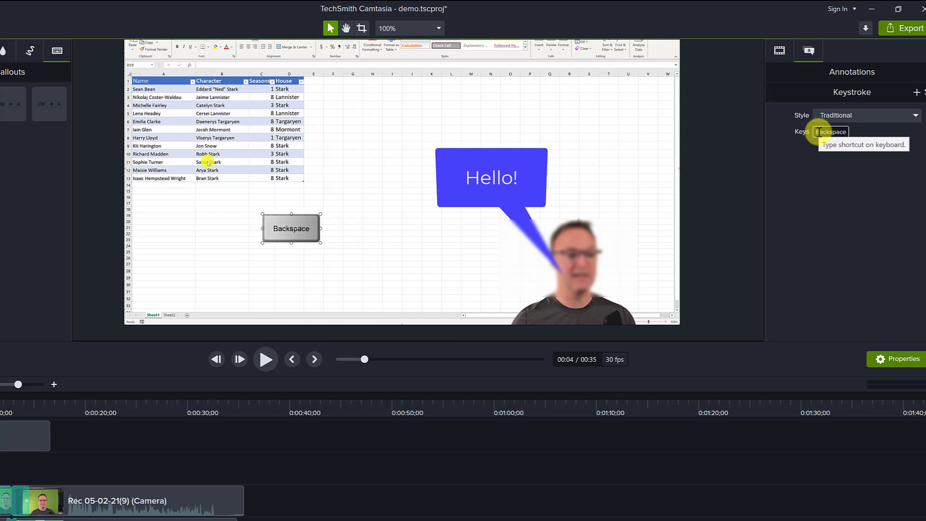
key(shift+s)
key(h)
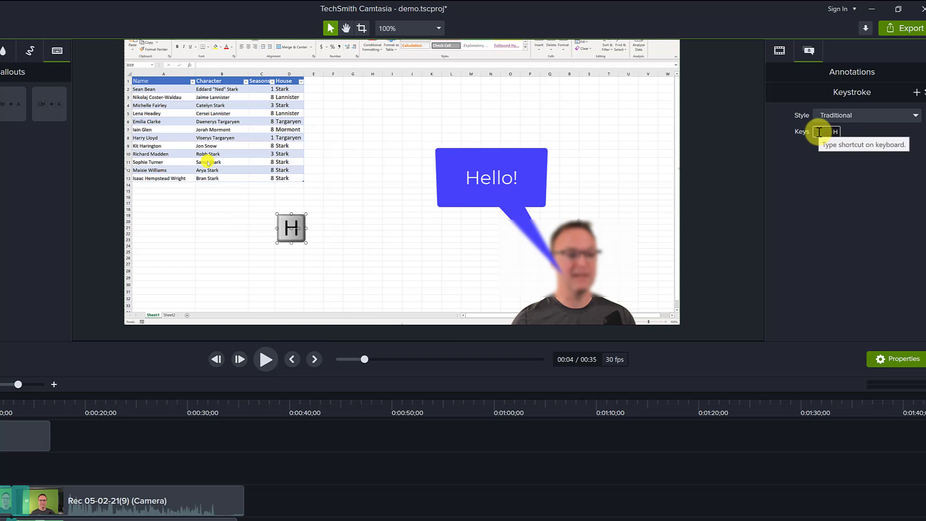
key(BackSpace)
key(shift+s)
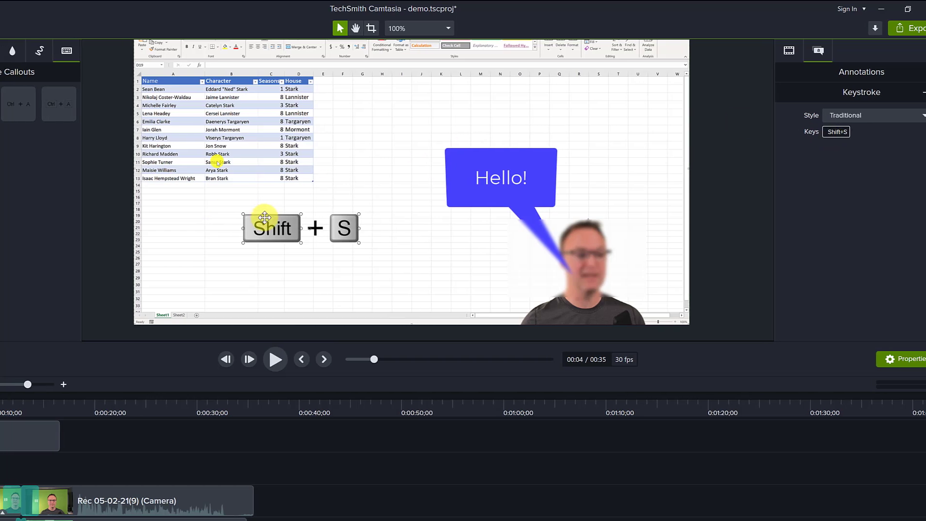
Move the Shift+S callout to Track 5 at about 0:00:18 and shift the Blur clip to start at about 0:00:09.
scroll(146, 452, up, 1)
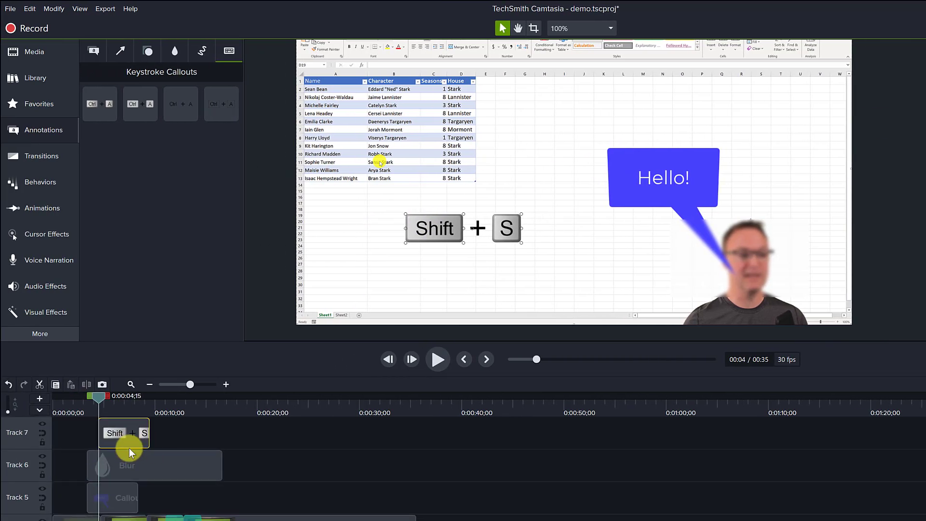
drag(125, 439, 268, 505)
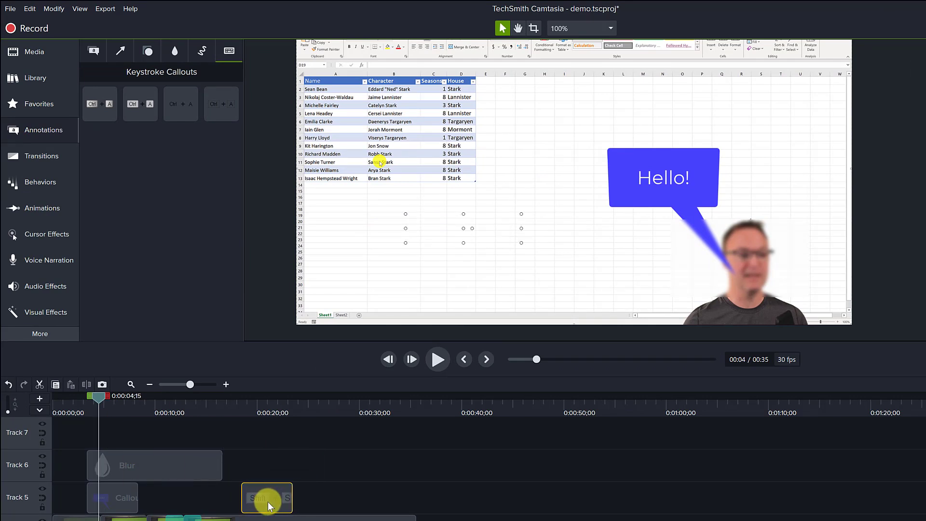
drag(194, 470, 248, 473)
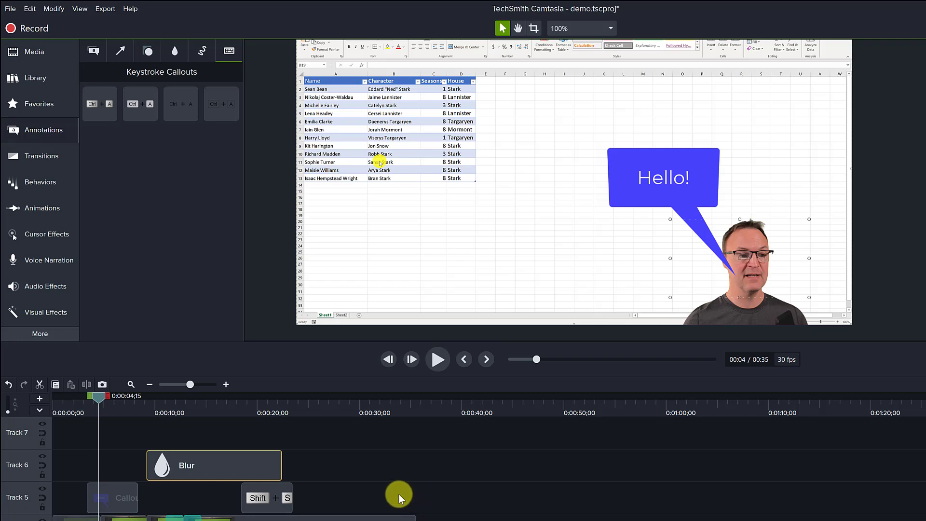
Add the cap-01 icon from the Camtasia 2021 library's Education icons to the canvas at 0:00:04;15.
click(39, 77)
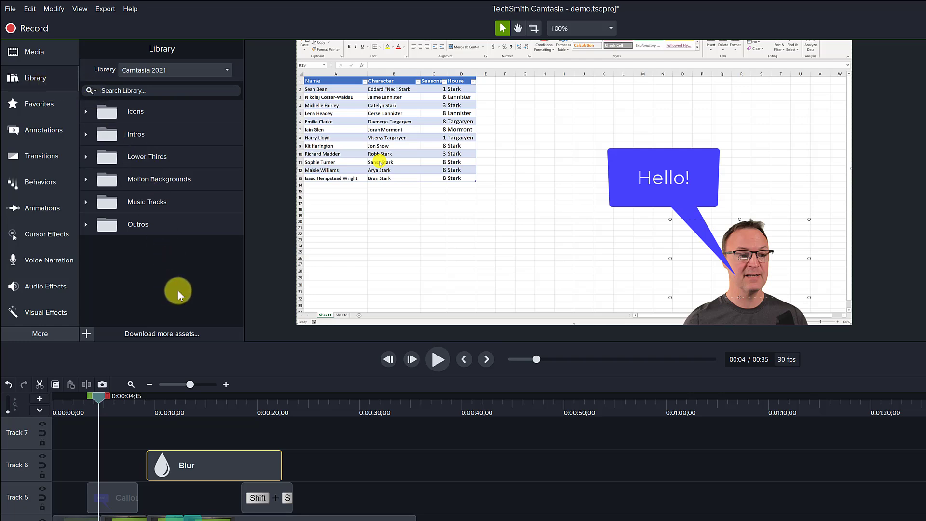
click(85, 111)
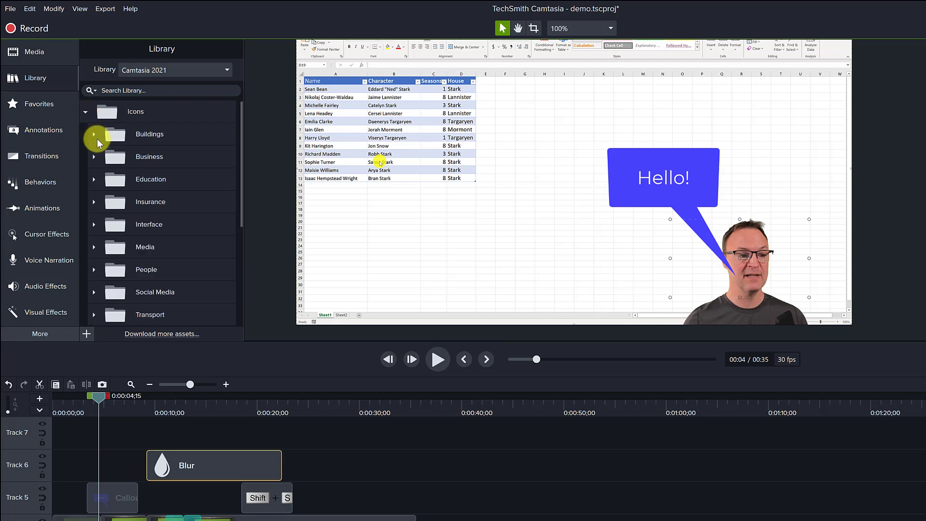
click(94, 180)
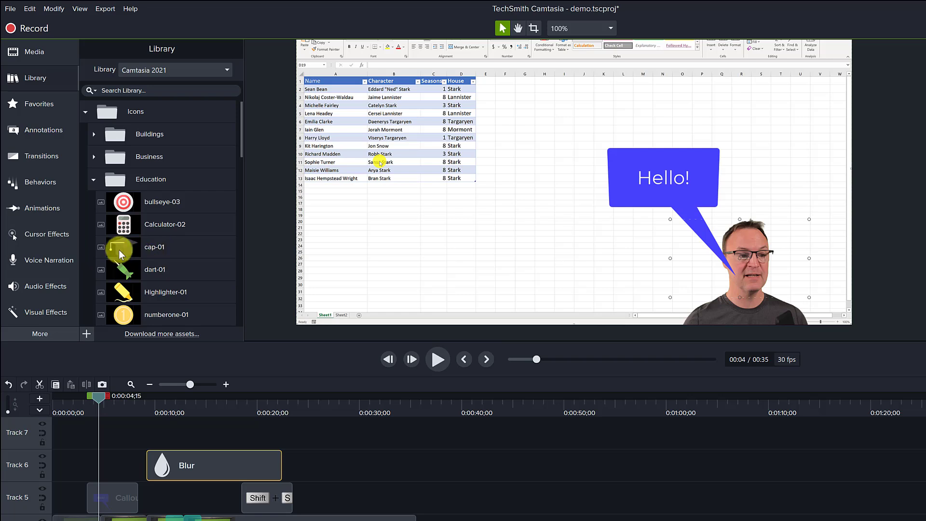
drag(121, 255, 511, 212)
Shrink the graduation cap onto the presenter's head and extend its clip to end at about 0:00:13.
drag(535, 202, 530, 191)
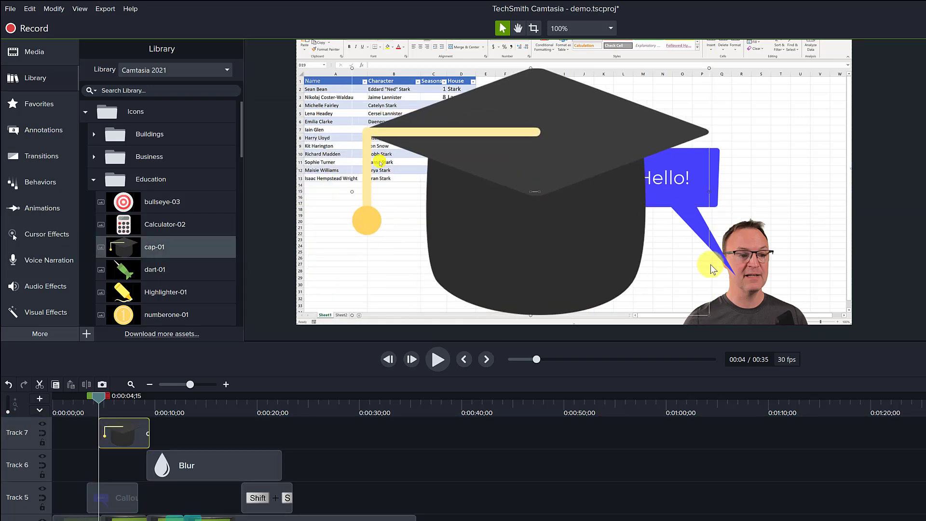
drag(707, 314, 748, 205)
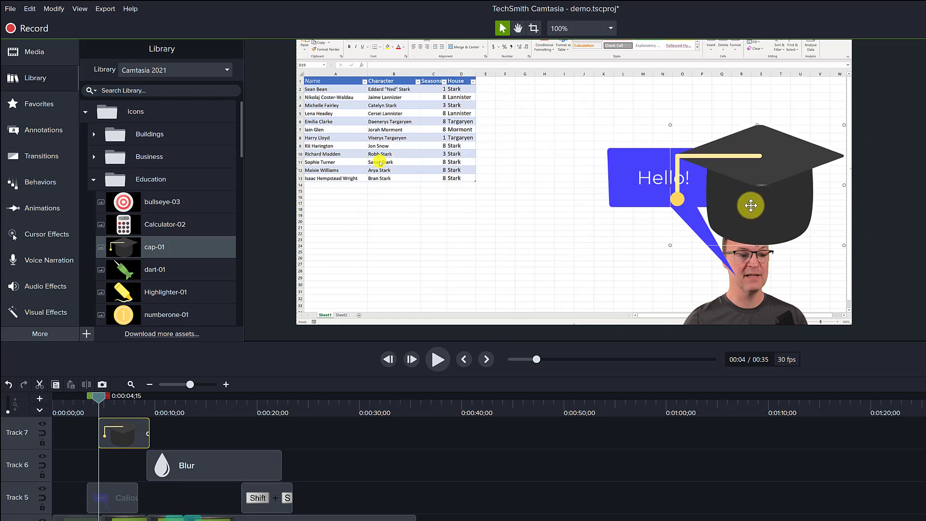
drag(845, 125, 804, 151)
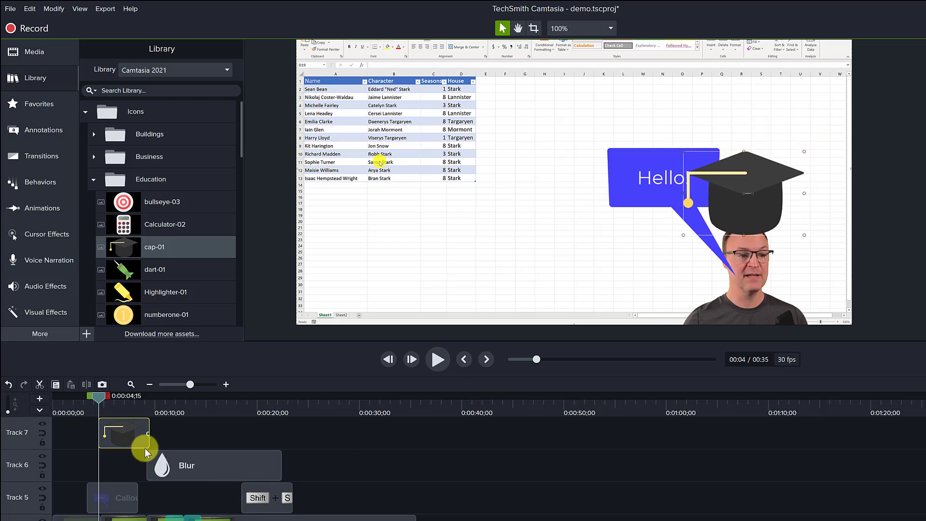
drag(149, 435, 188, 433)
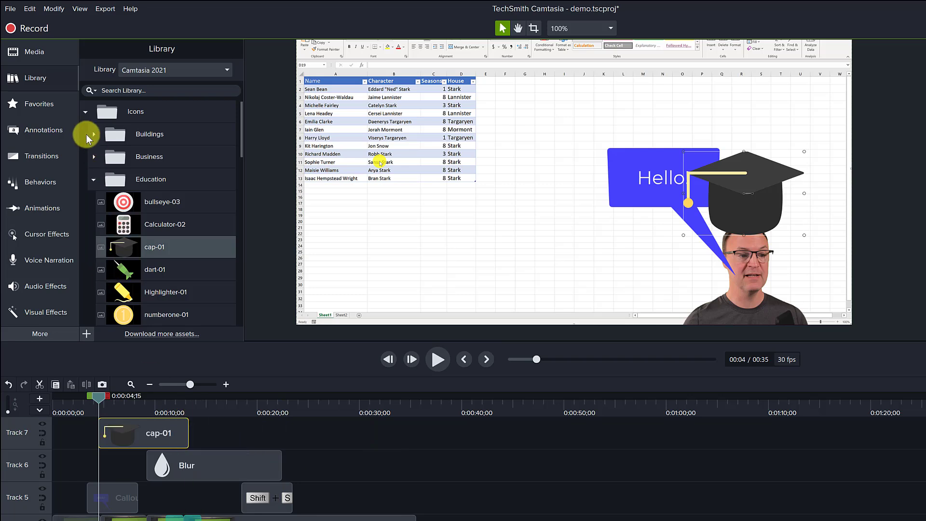
Shift all timeline clips about 12 seconds later and insert the spinningcomputer intro from the library at the start of Track 4.
click(86, 112)
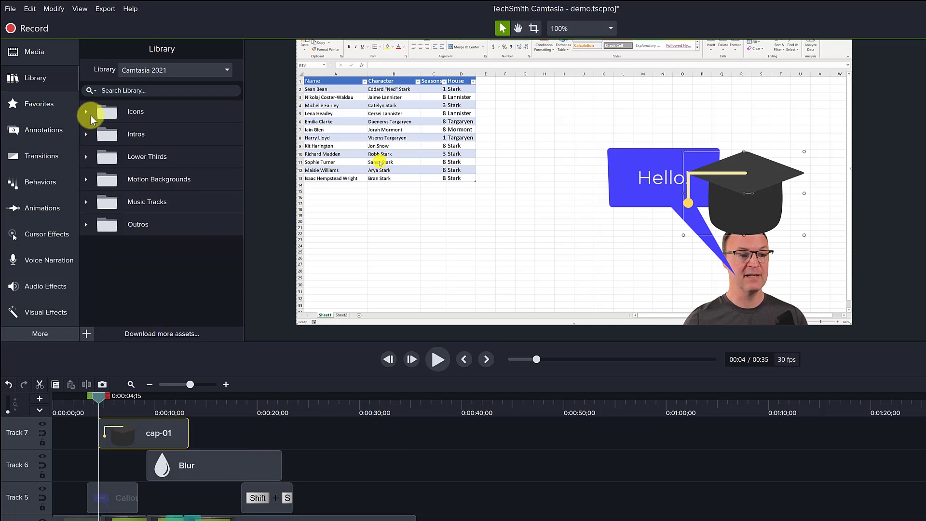
click(86, 134)
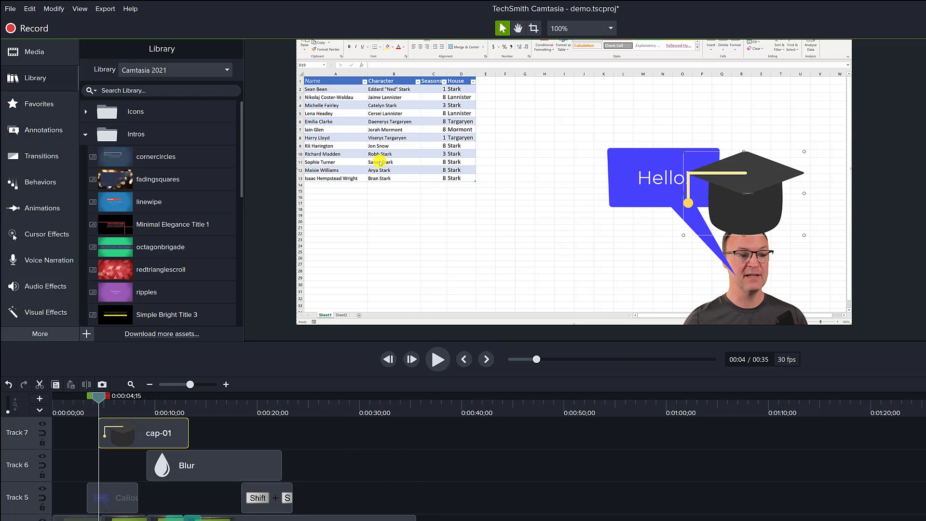
drag(479, 520, 71, 421)
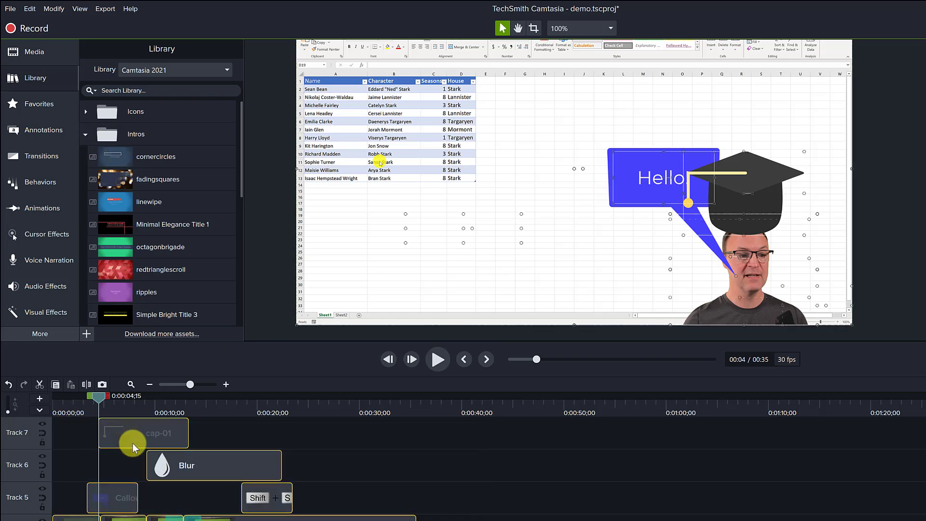
drag(180, 438, 307, 437)
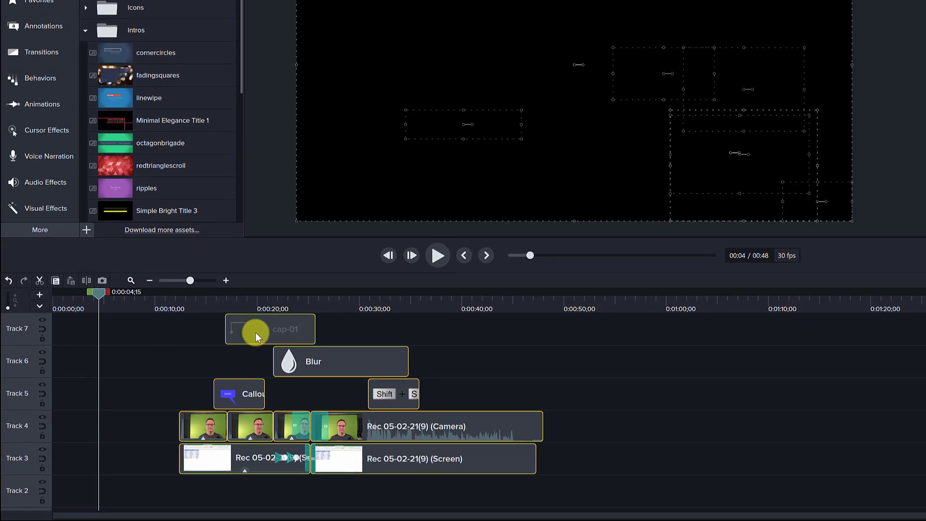
scroll(123, 147, down, 3)
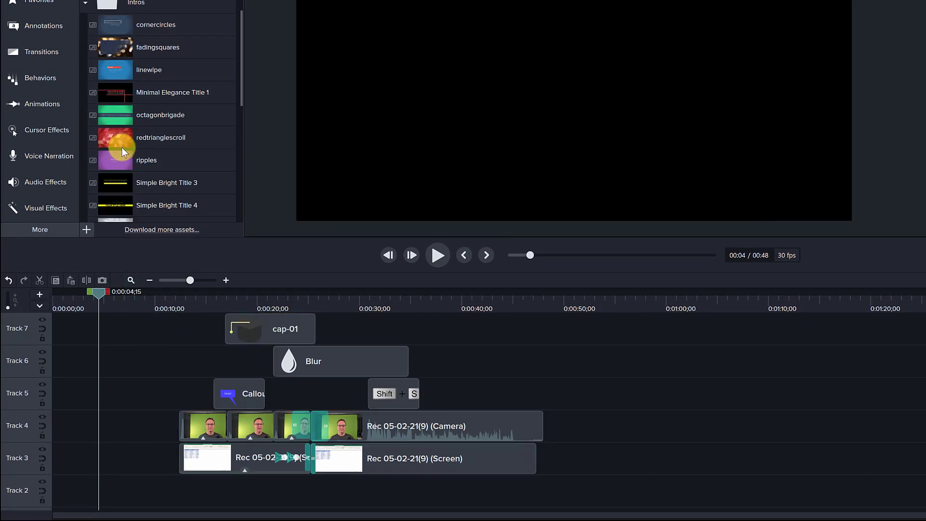
drag(110, 198, 60, 432)
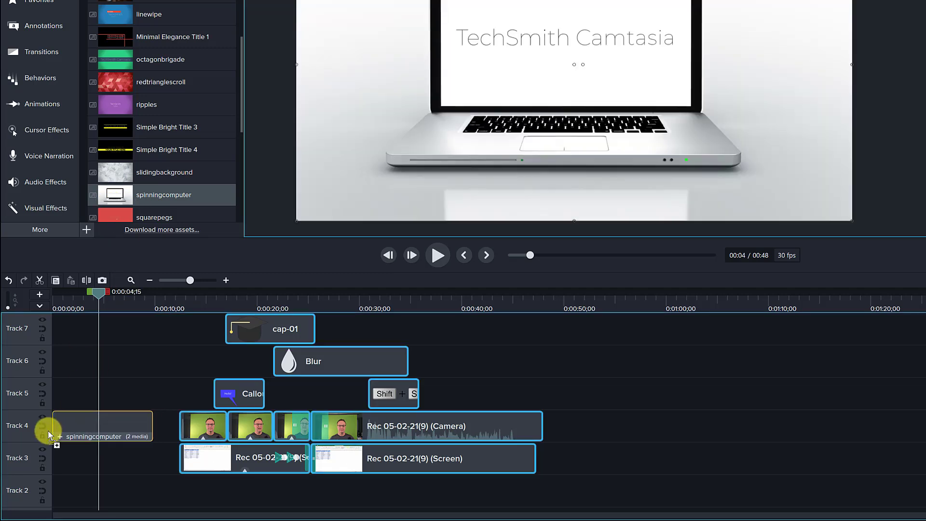
Move all the clips after the intro earlier so they directly follow spinningcomputer, and play the intro.
click(470, 489)
drag(592, 474, 201, 319)
drag(193, 422, 153, 414)
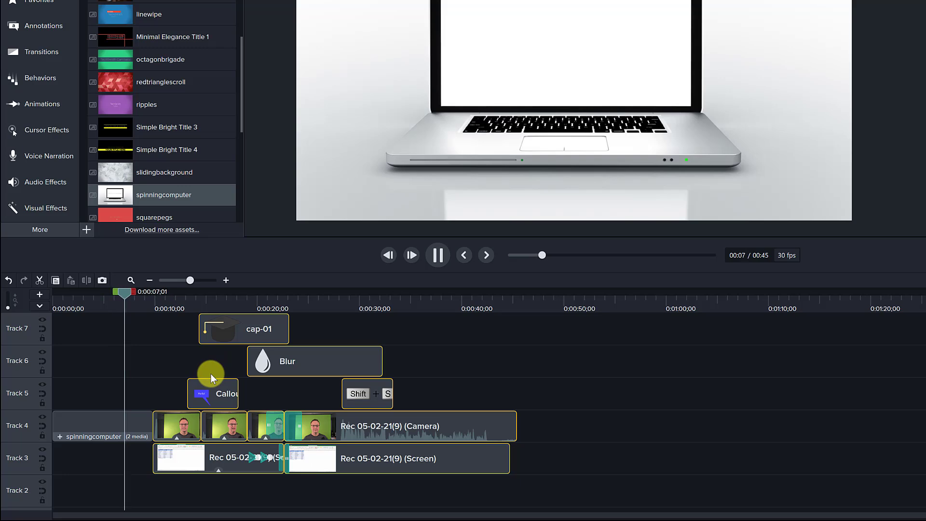
key(space)
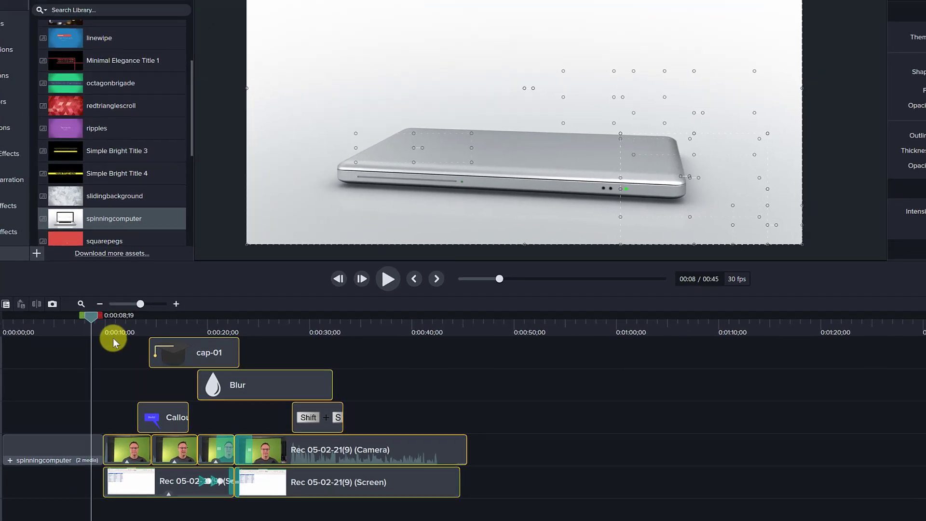
Open the spinningcomputer intro's title at 0:00:04;23, select the word Camtasia, and examine the title's text properties.
drag(141, 293, 103, 293)
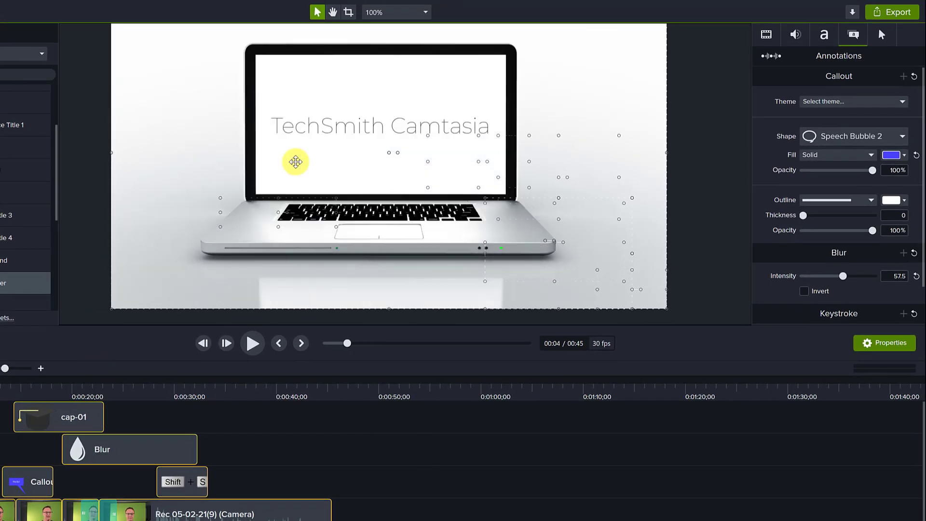
click(306, 128)
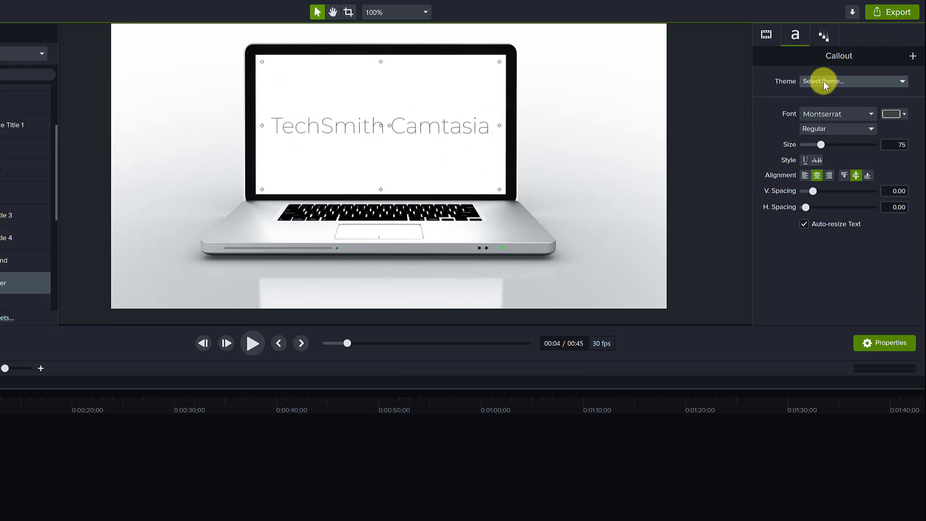
double_click(407, 129)
click(413, 128)
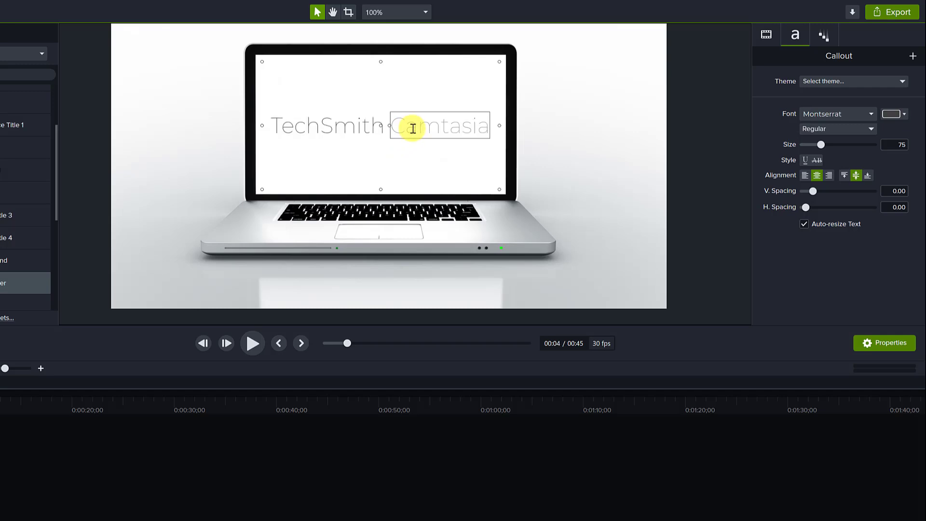
click(825, 37)
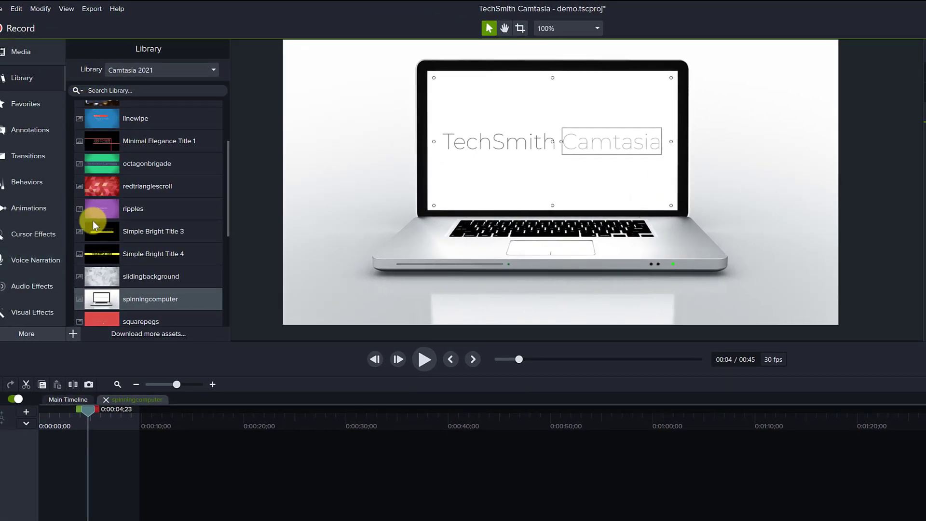
Return to the main timeline and add the circleripple-01 lower third from the Camtasia 2021 library to Track 5 at about 0:00:35.
scroll(120, 214, down, 8)
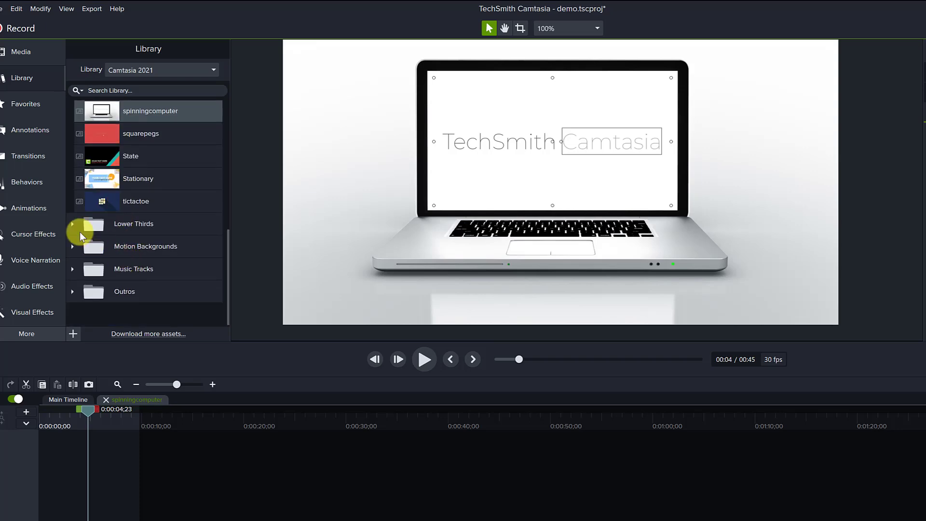
click(72, 224)
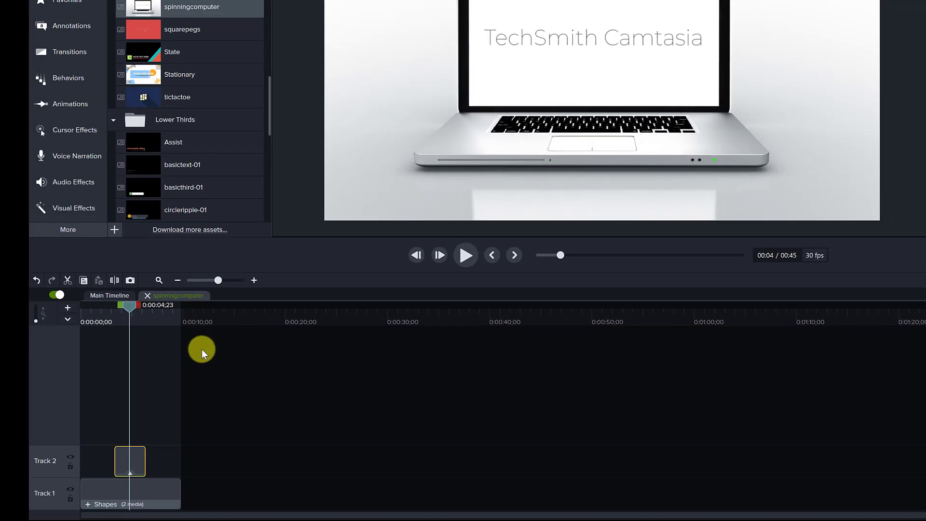
click(202, 349)
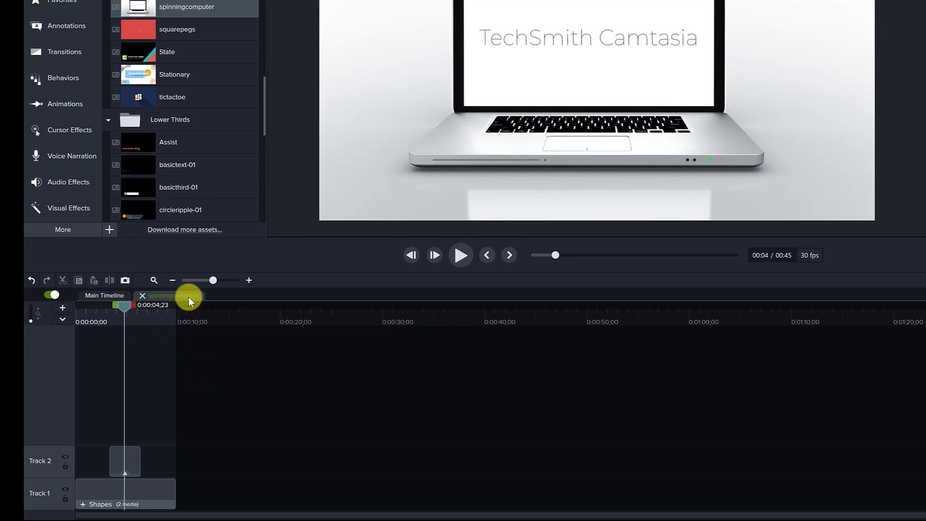
click(119, 296)
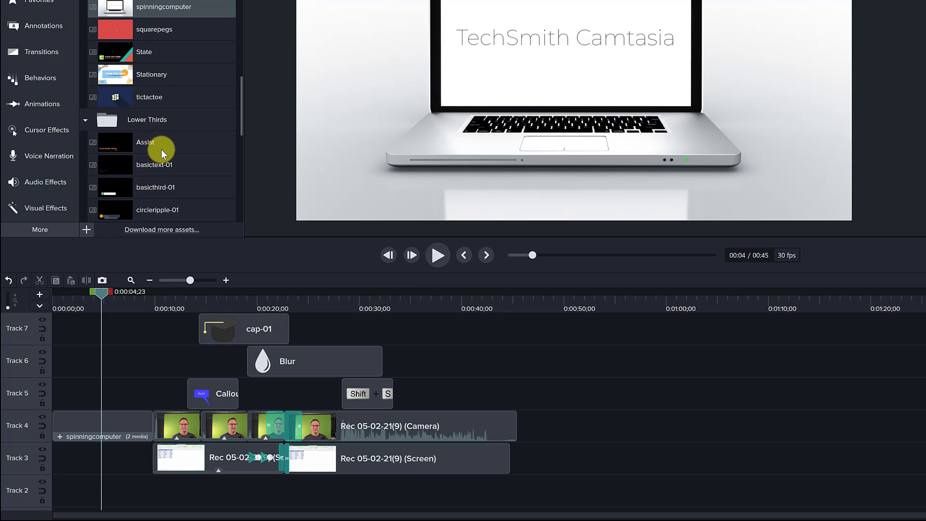
click(123, 163)
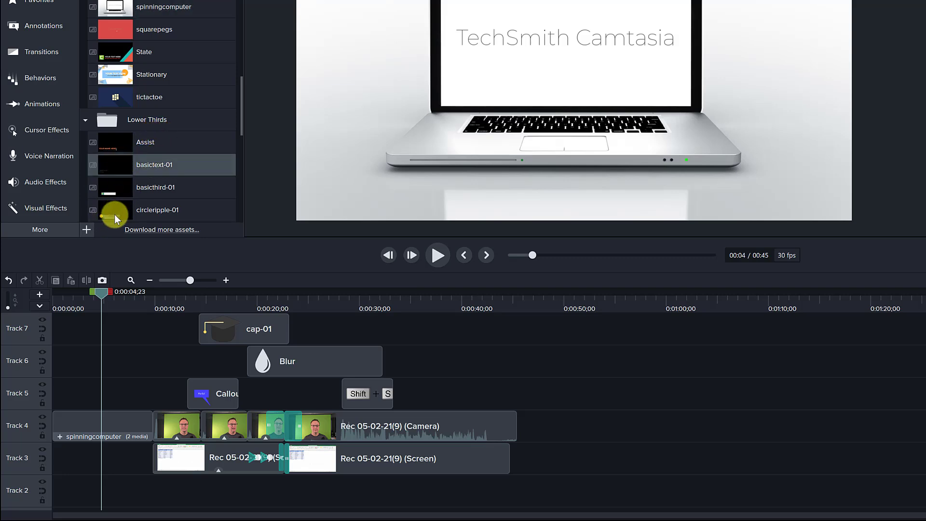
scroll(117, 196, down, 2)
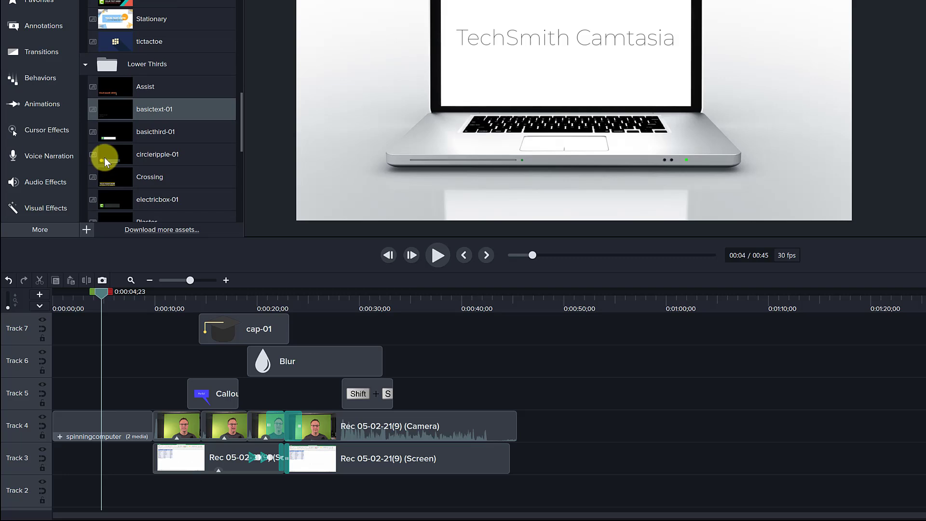
drag(104, 158, 409, 399)
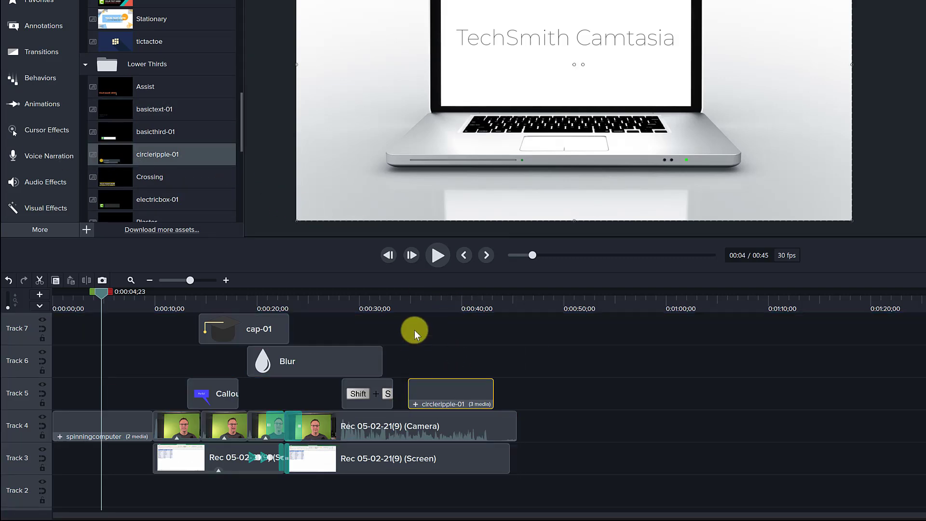
Play the circleripple-01 lower third up to 0:00:38;00 and review its title, subtitle, color and visual properties.
click(414, 297)
key(space)
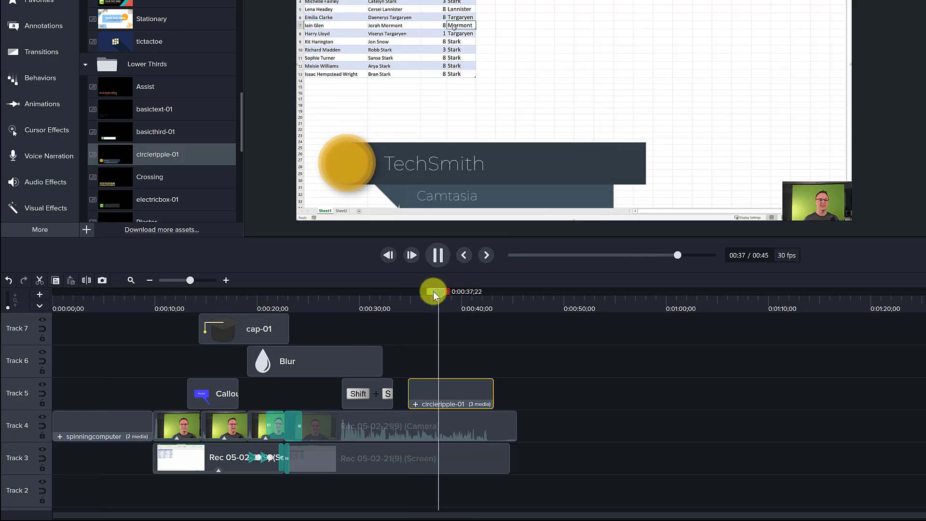
key(space)
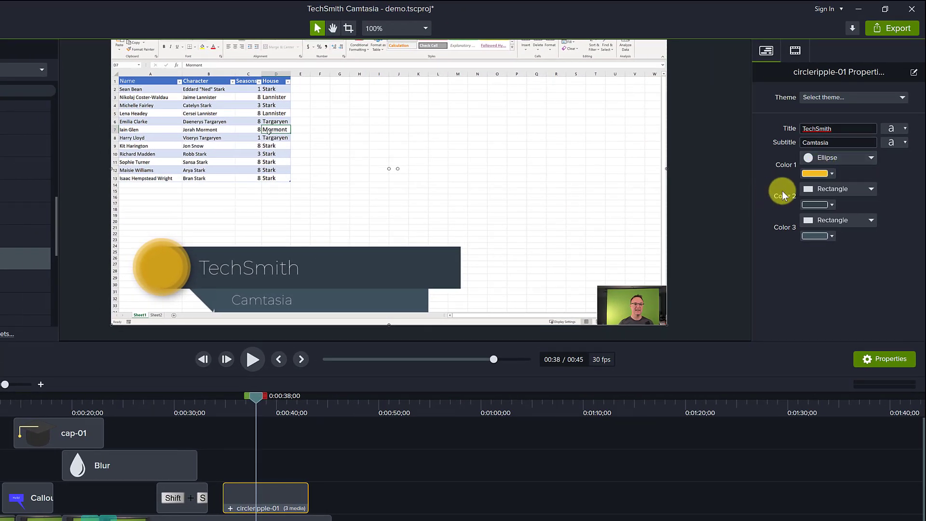
click(795, 50)
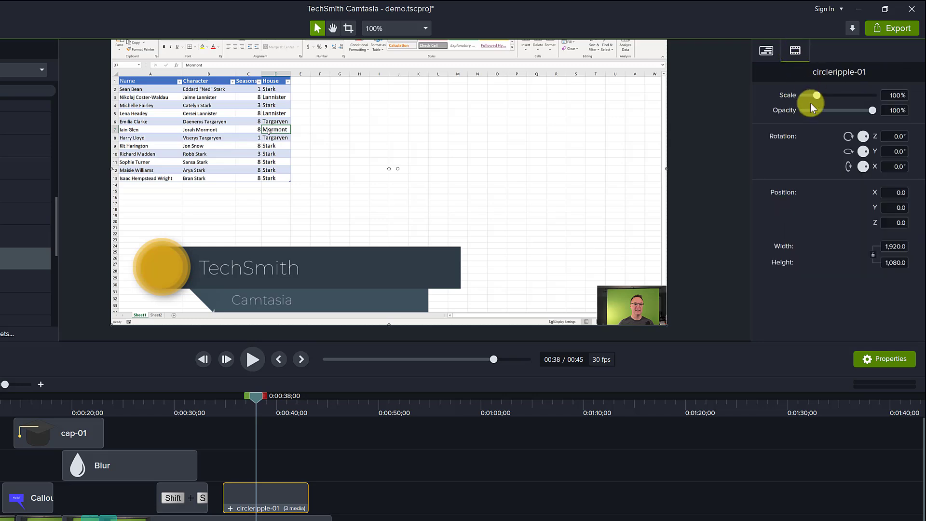
click(764, 53)
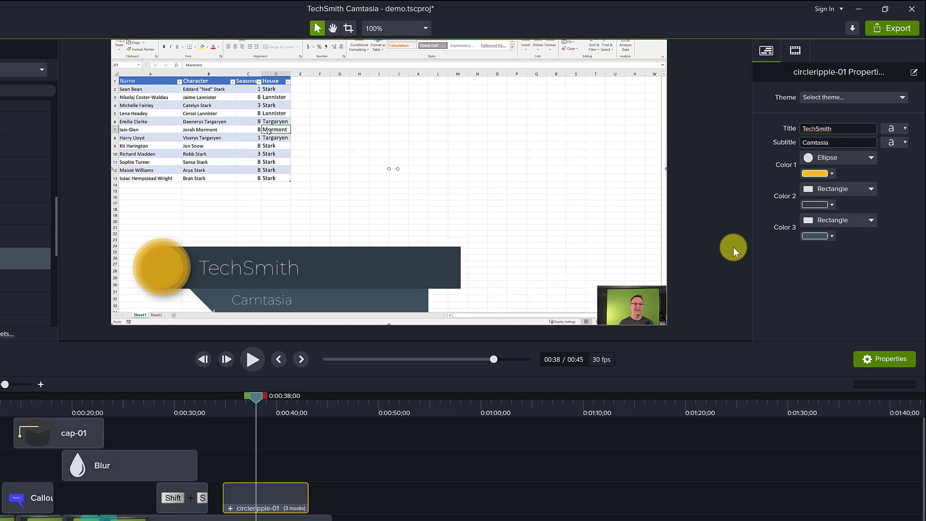
click(320, 454)
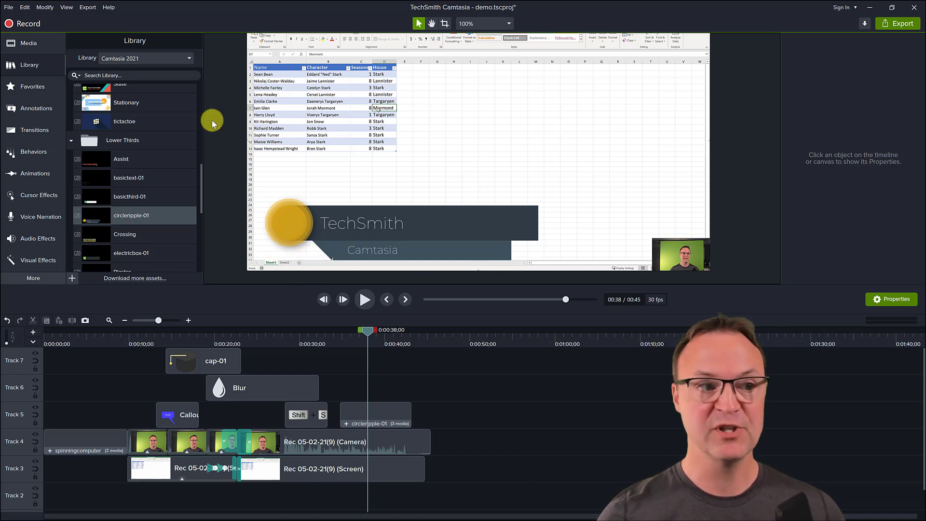
Review the local file export's custom production settings and available file formats, and close the wizard without exporting.
click(88, 7)
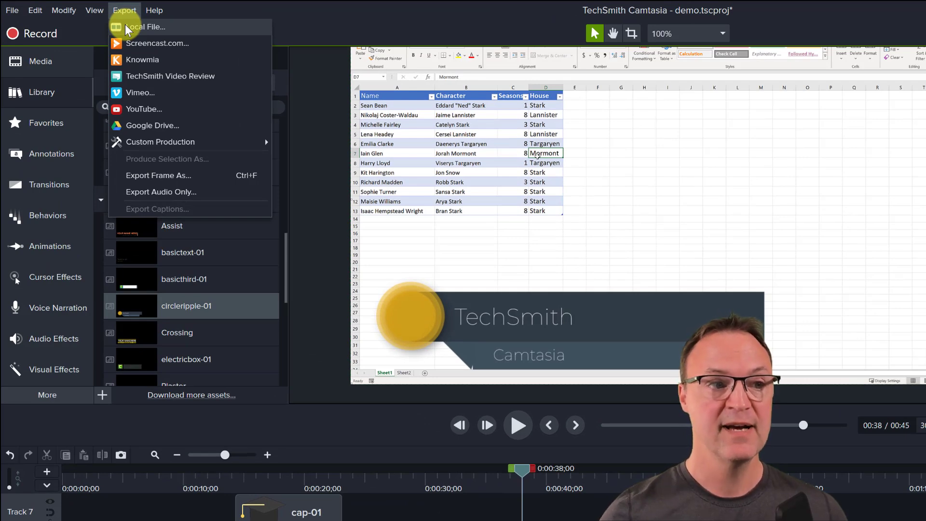
click(127, 27)
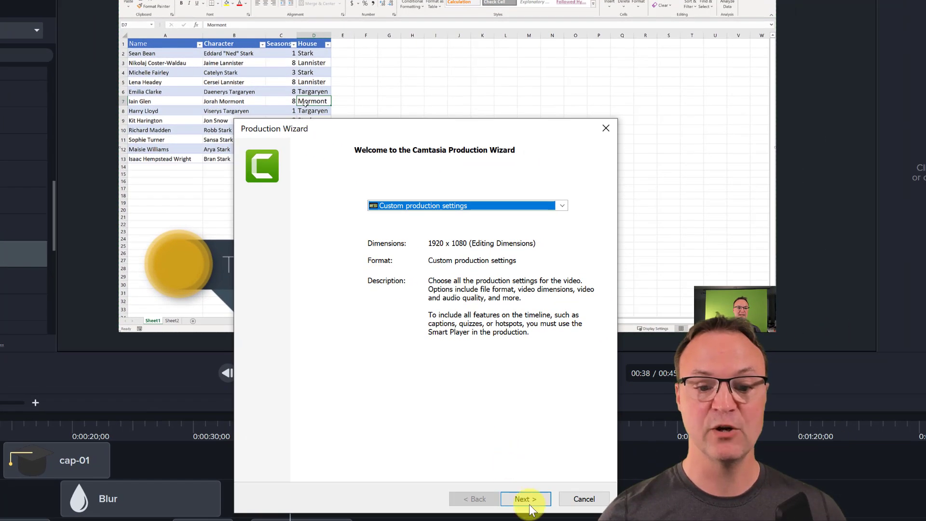
click(546, 504)
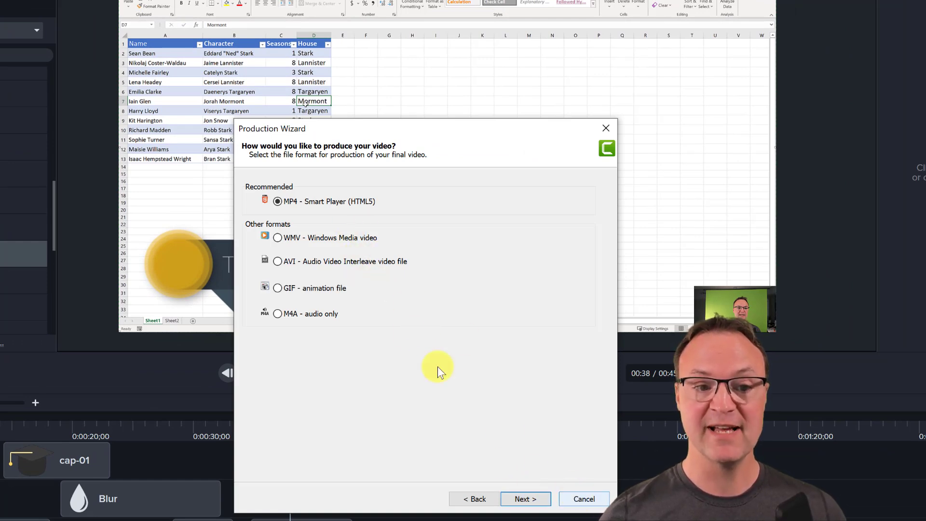
click(582, 497)
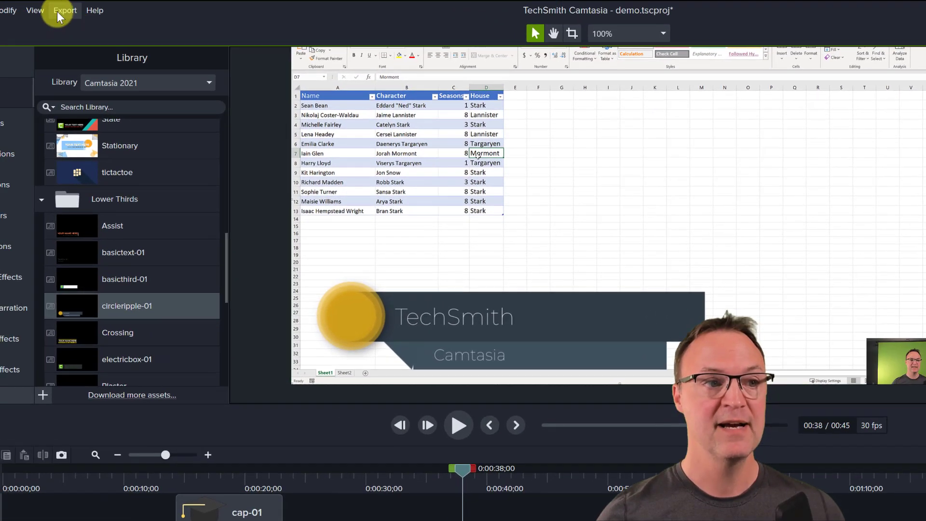
Check the YouTube export option up to its account sign-in page and close the wizard.
click(63, 10)
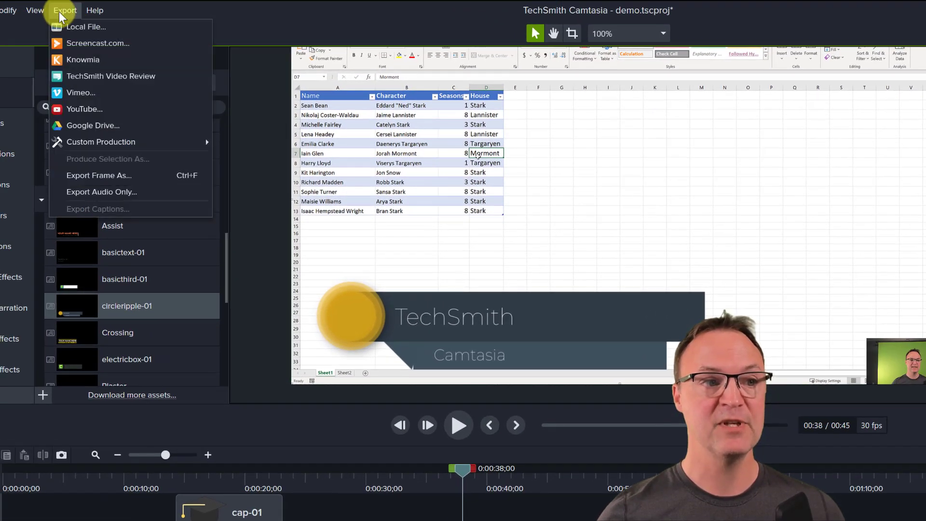
click(86, 111)
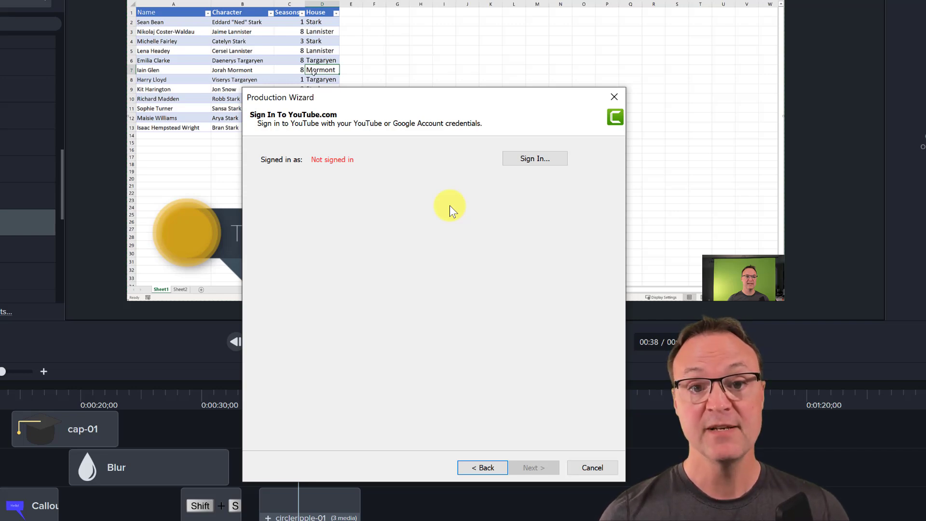
click(611, 102)
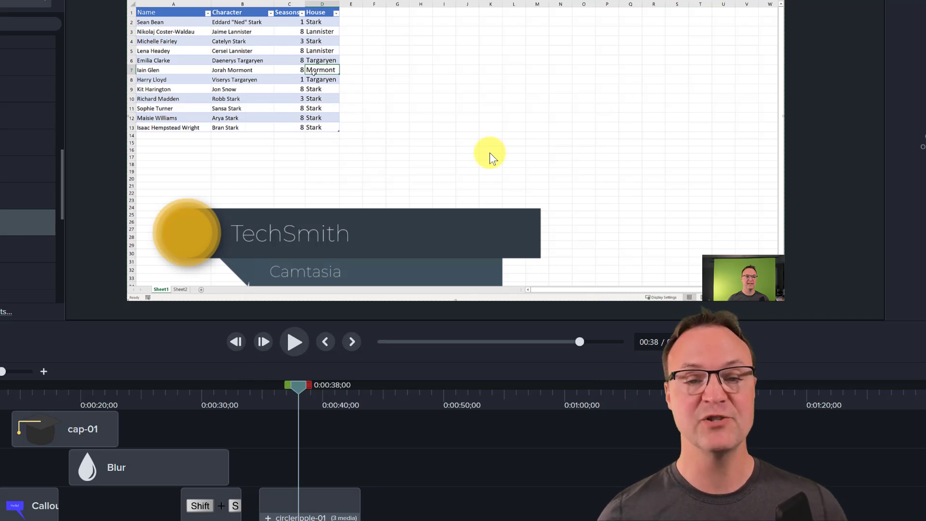